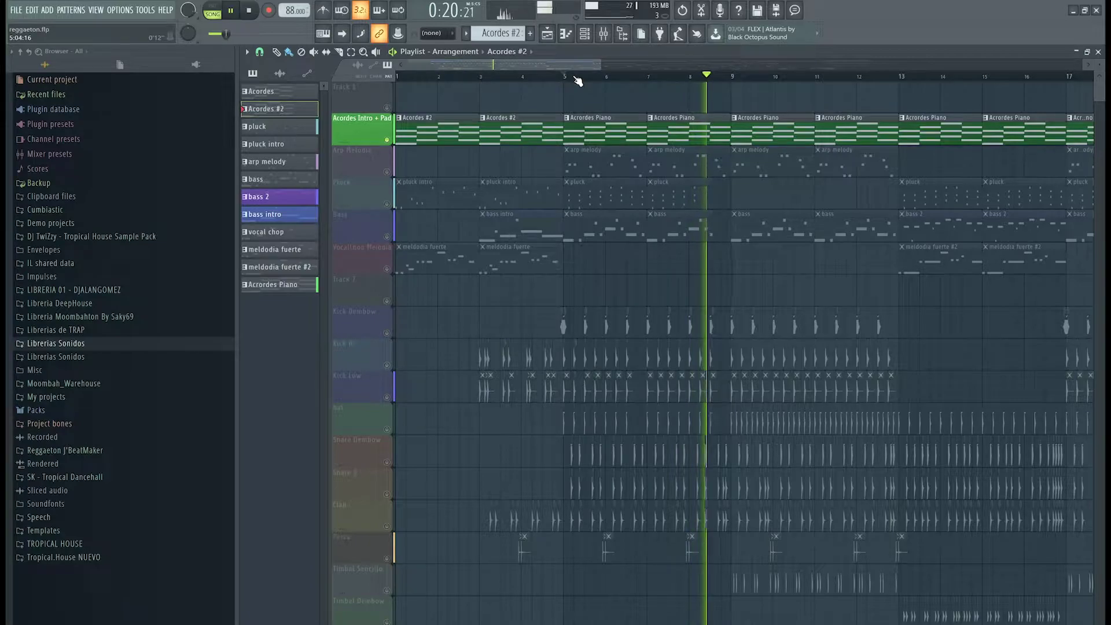
Stop playback, examine the first Acordes Piano clip's chord notes and their staggered starts in the piano roll, and return to the playlist.
key("space")
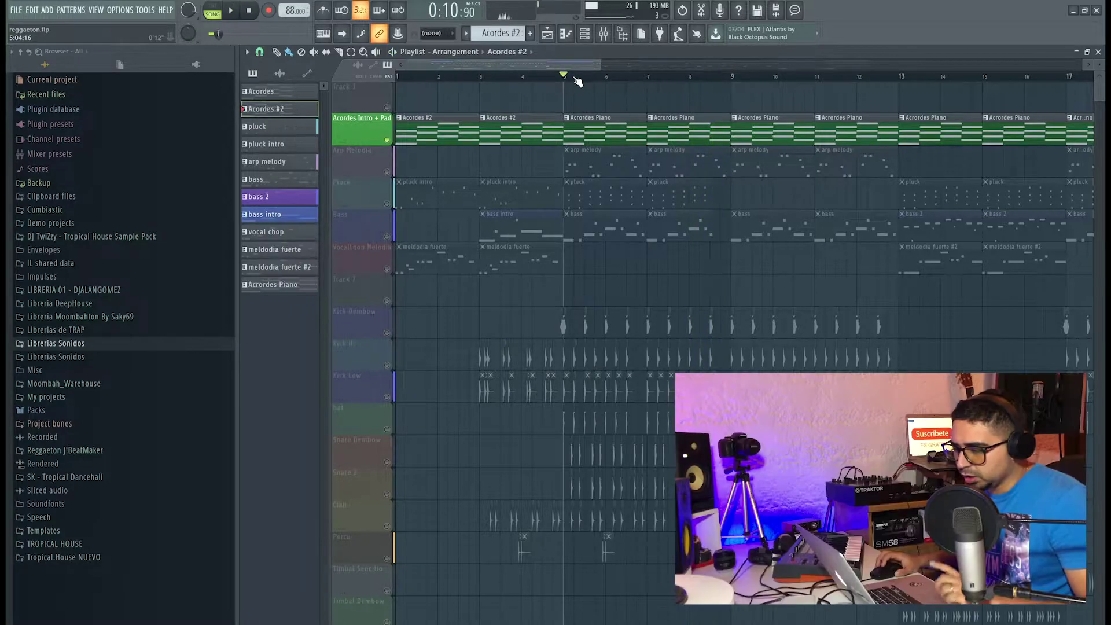
double_click(593, 129)
scroll(859, 192, "up", 2)
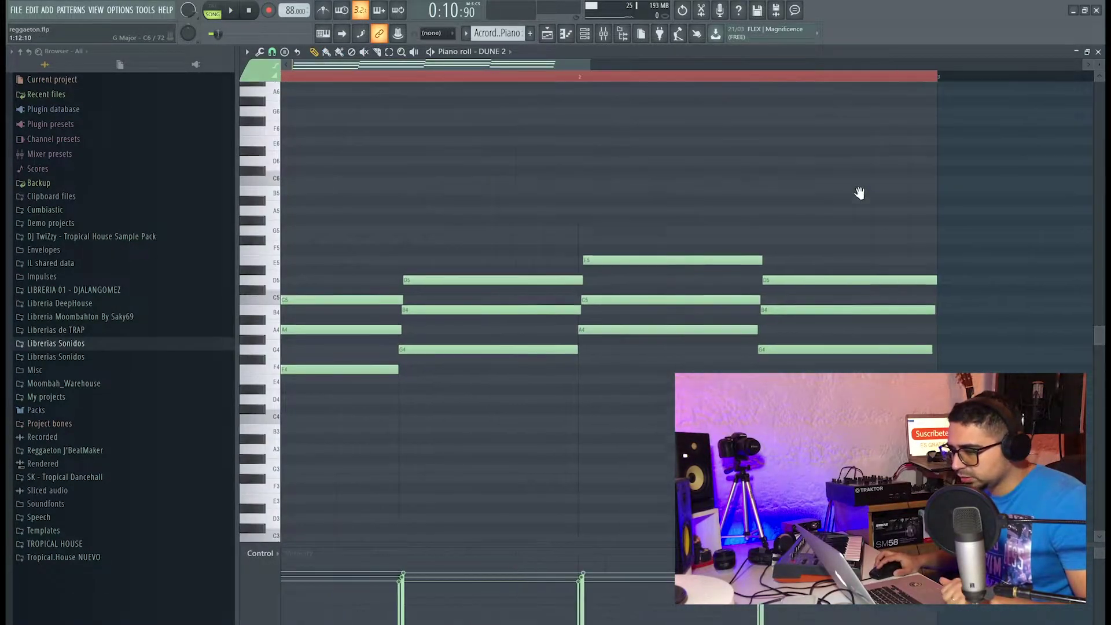
left_click_drag(859, 192, 921, 198)
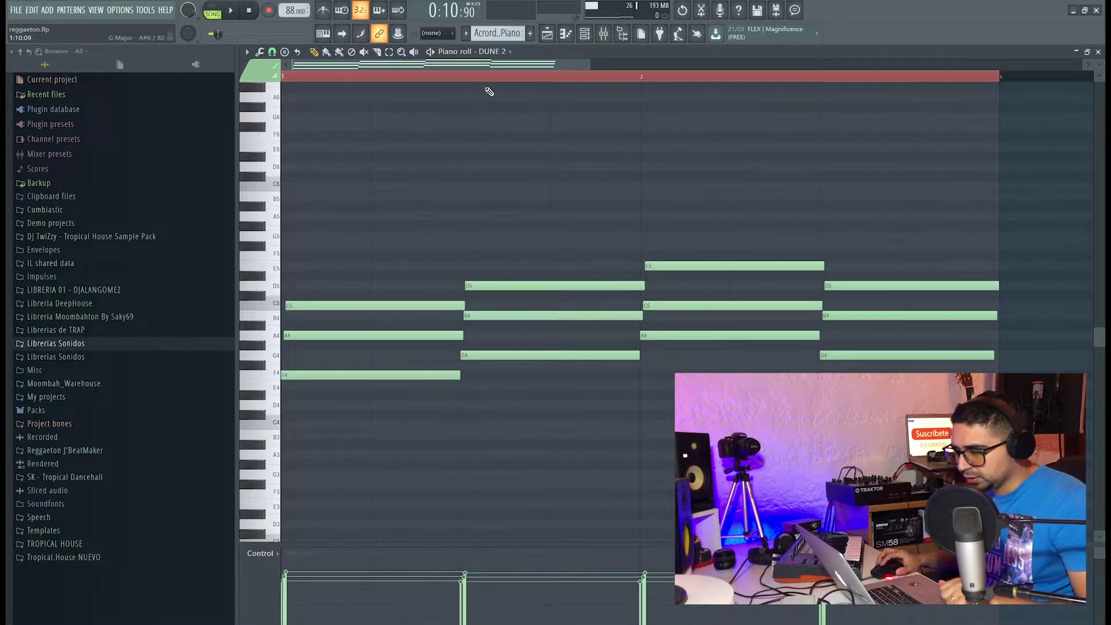
scroll(377, 426, "up", 3)
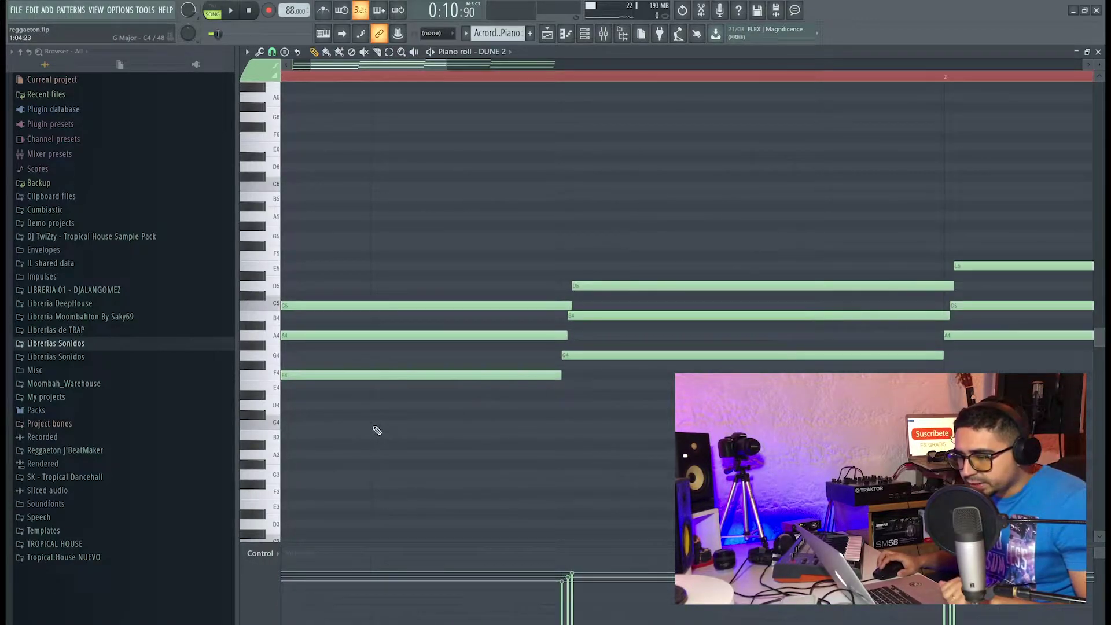
scroll(504, 380, "up", 1)
scroll(416, 426, "down", 3)
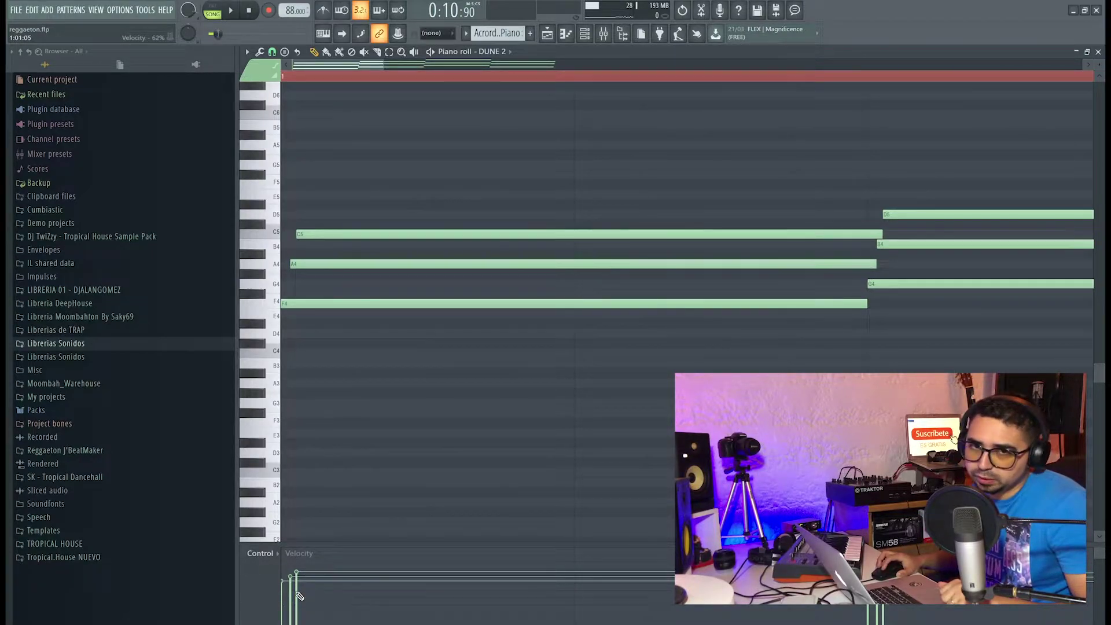
scroll(384, 480, "down", 4)
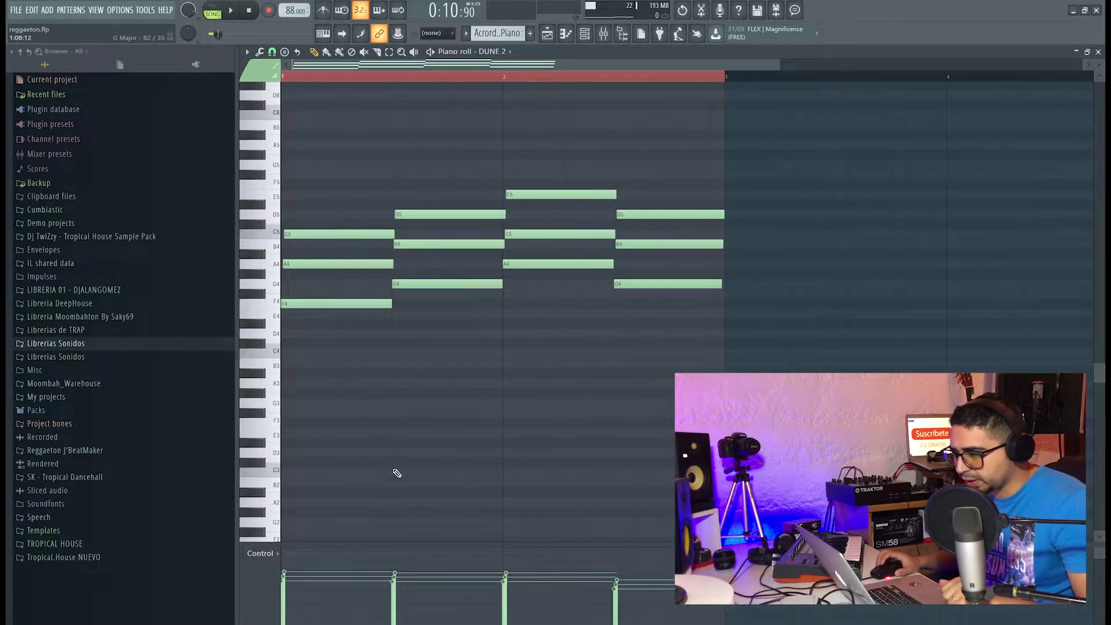
left_click(547, 35)
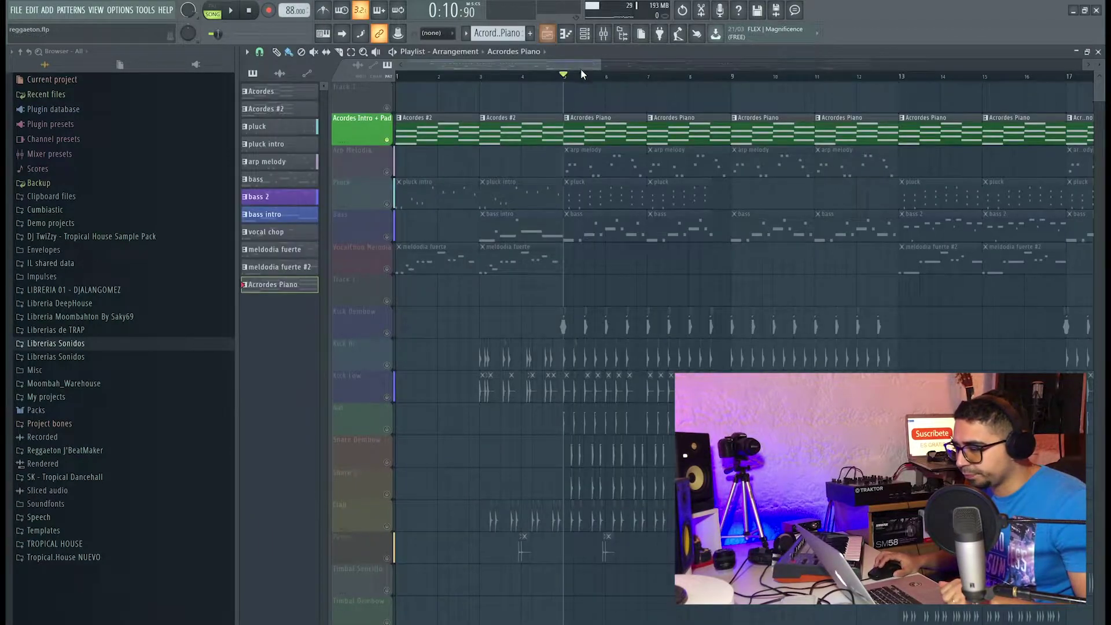
Solo the Arp Melodia track and audition it from bar 5.
left_click_drag(600, 68, 767, 65)
left_click(386, 160)
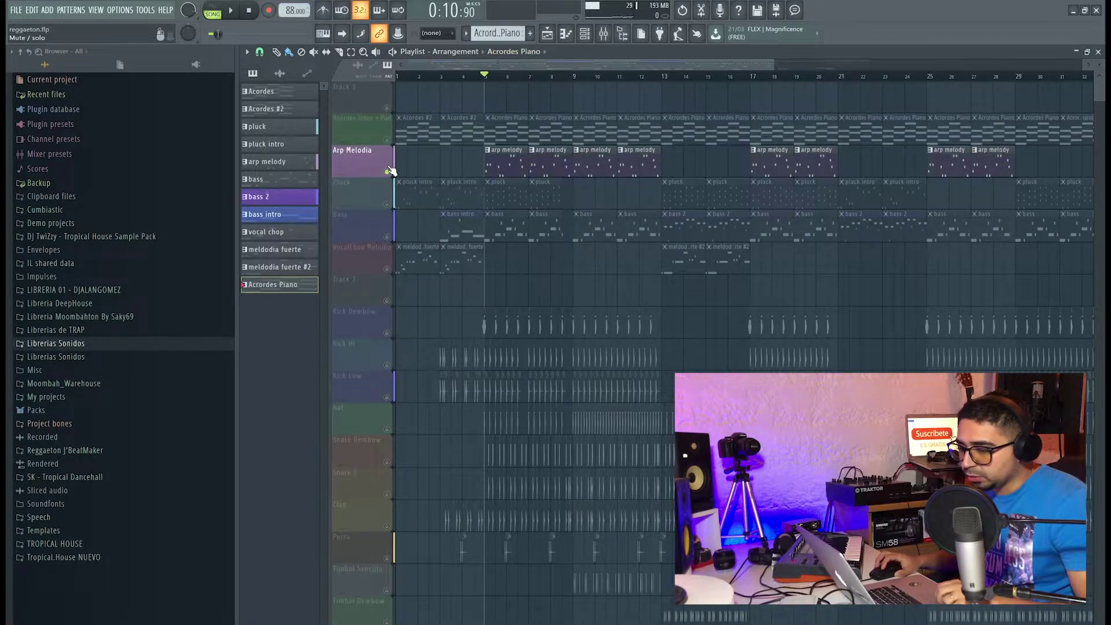
scroll(496, 254, "up", 4)
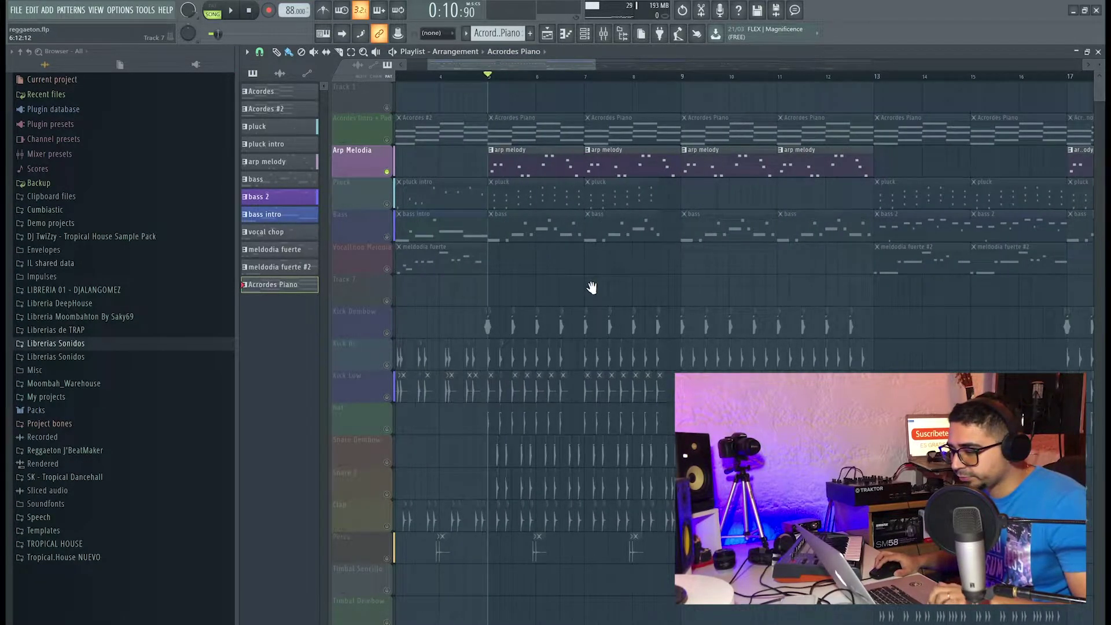
key("space")
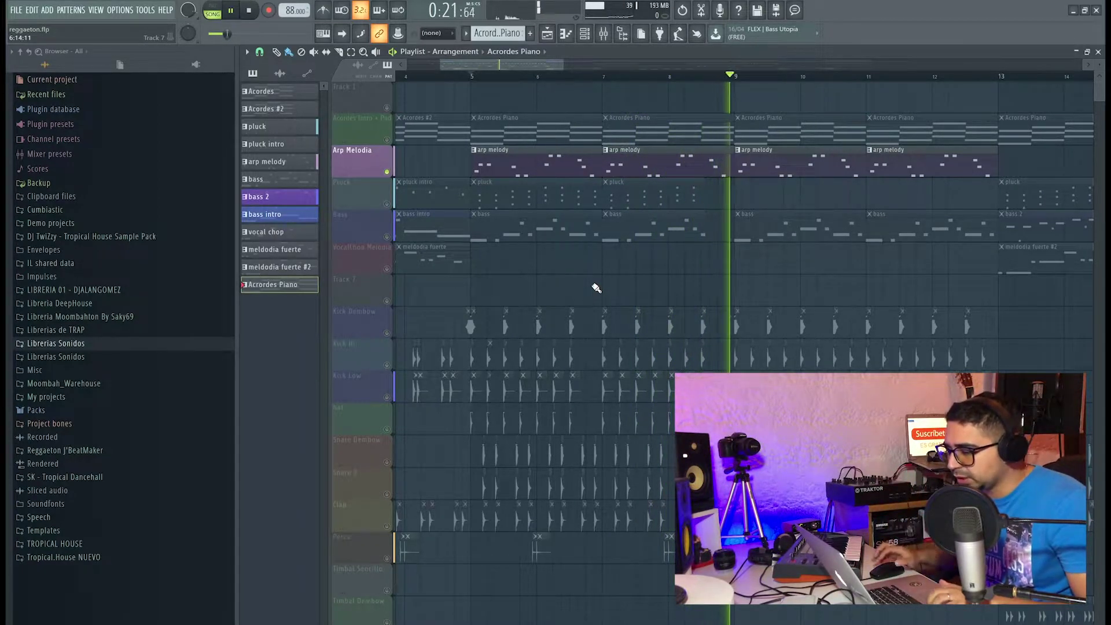
key("space")
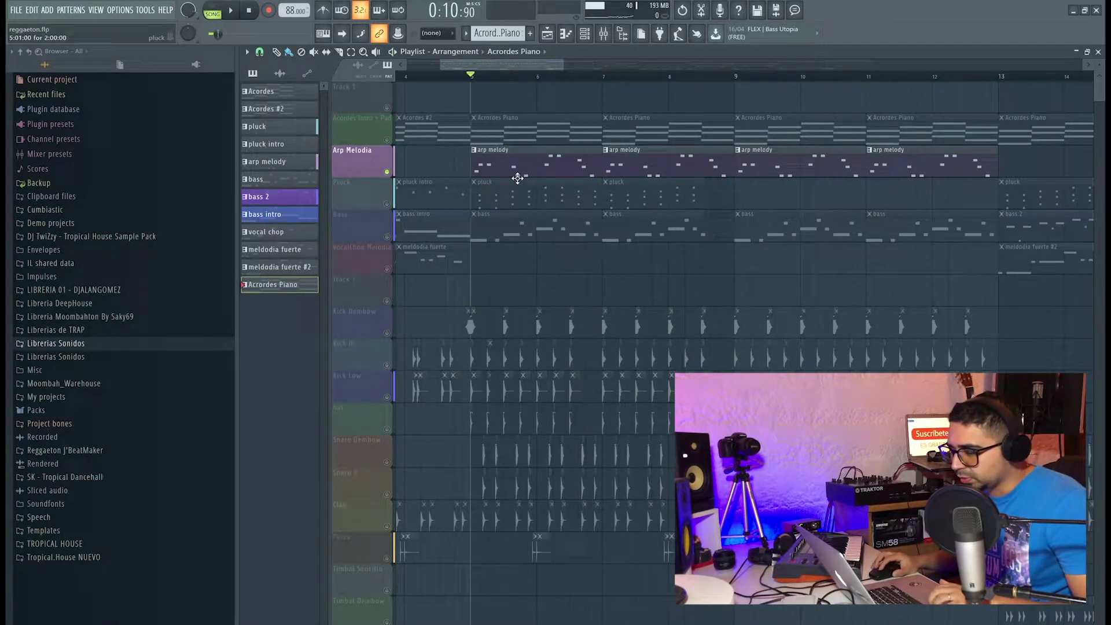
Examine the notes of the arp melody pattern in the piano roll and return to the playlist.
double_click(517, 179)
left_click(547, 33)
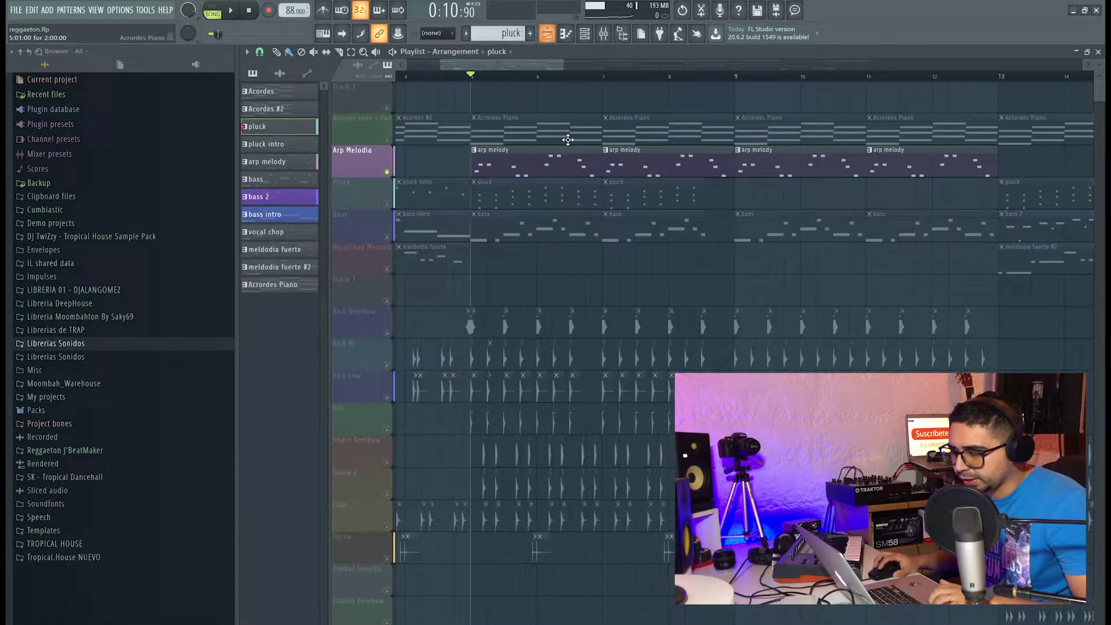
double_click(552, 149)
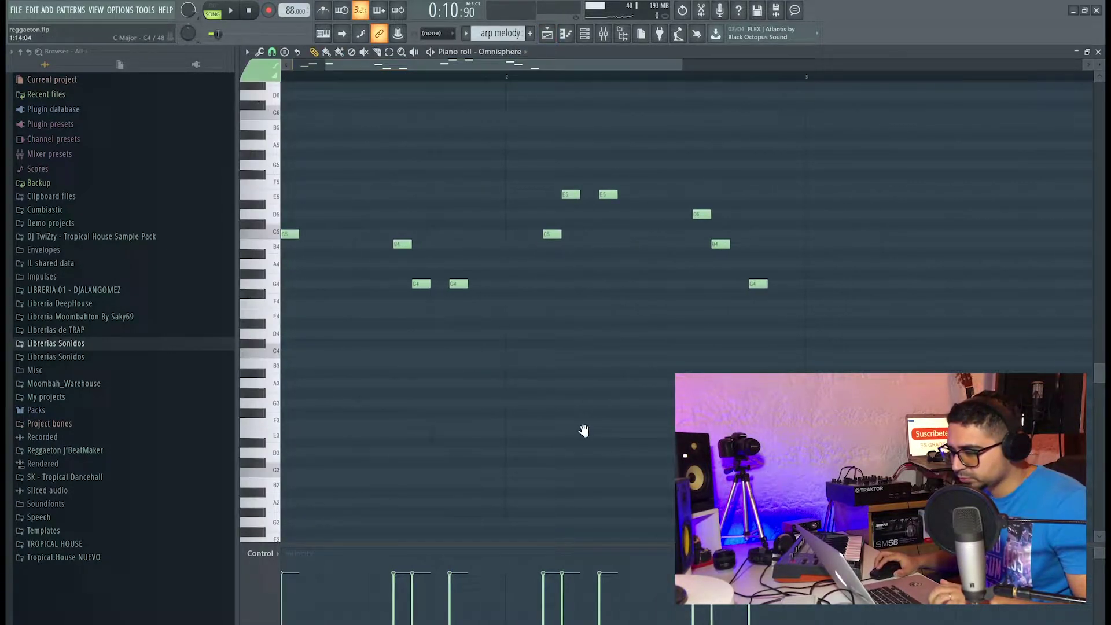
scroll(391, 442, "up", 2)
scroll(565, 390, "up", 2)
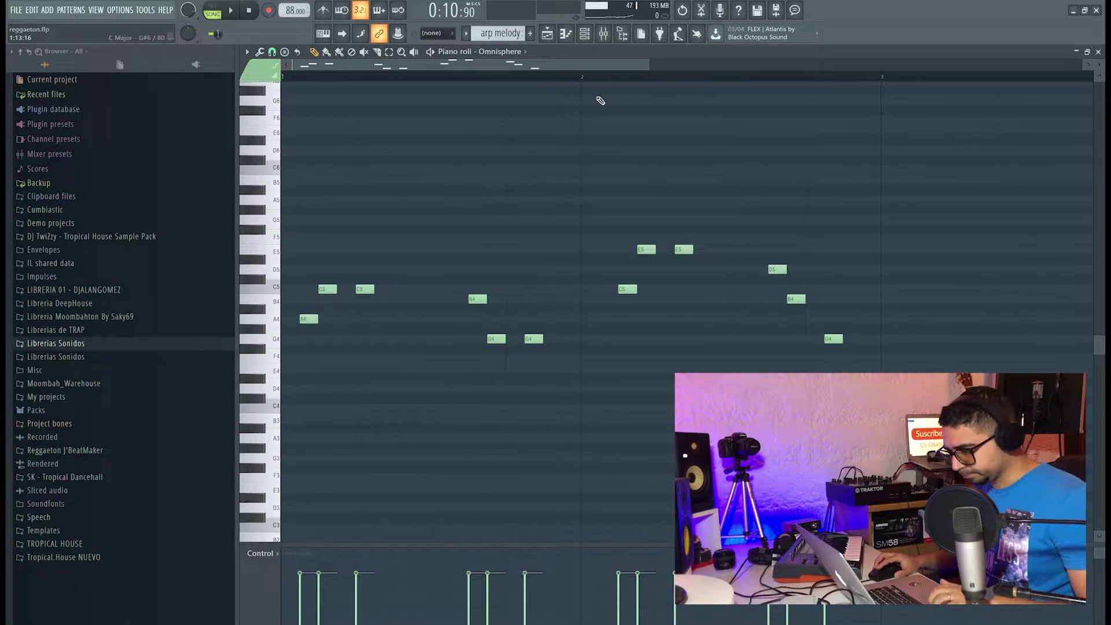
scroll(476, 312, "down", 1)
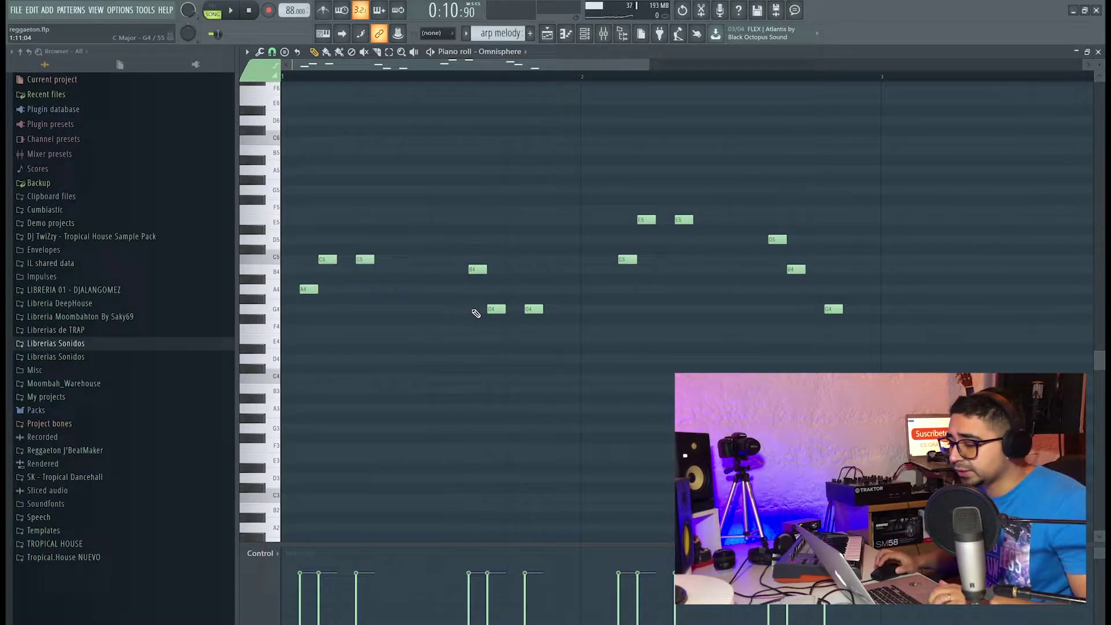
left_click(550, 33)
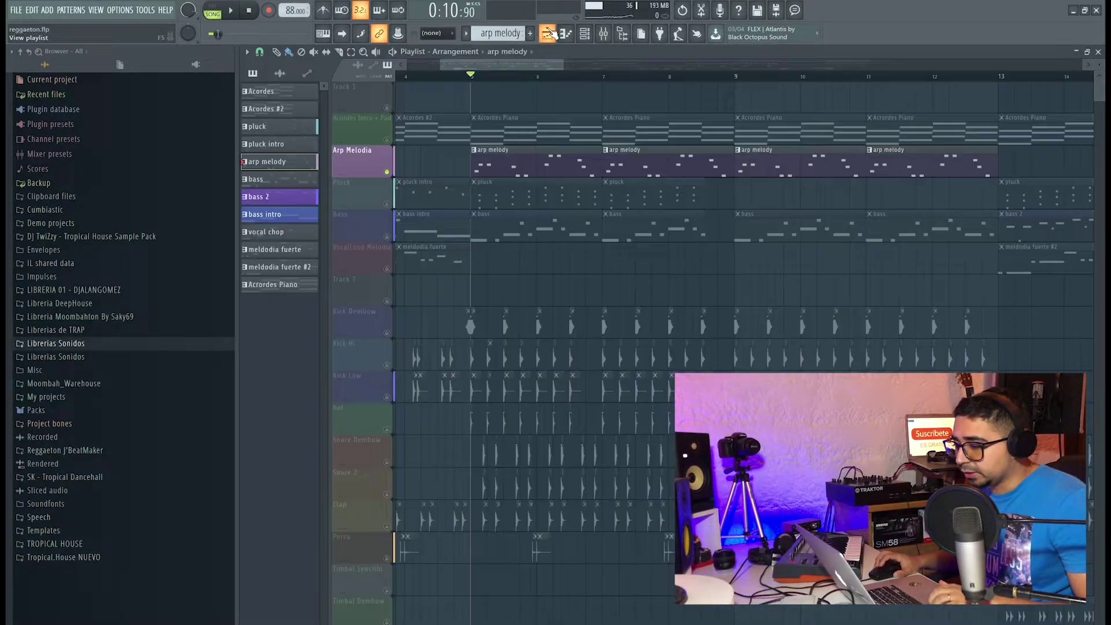
Review the Acordes Piano chord notes again and show the channel rack over the playlist.
double_click(510, 129)
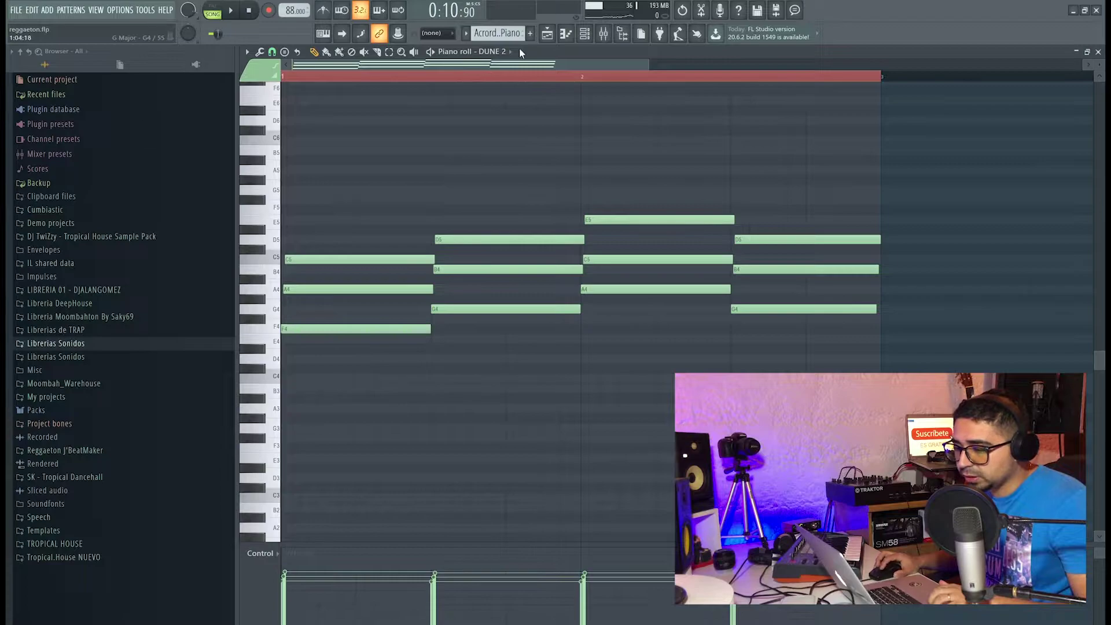
left_click(550, 33)
left_click(584, 32)
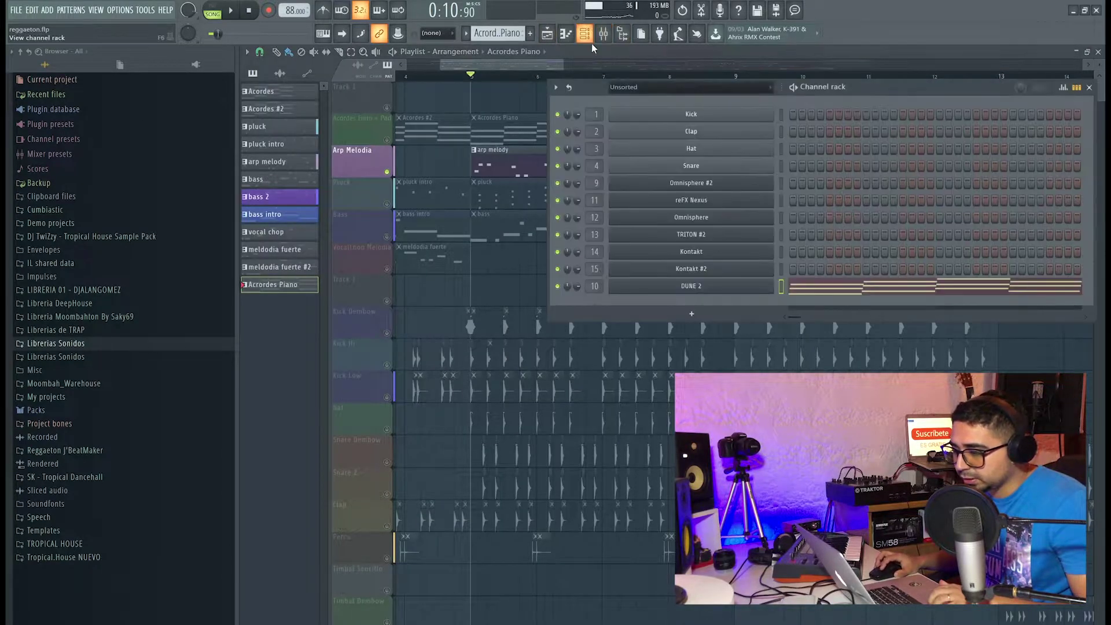
Open the arp melody pattern in the piano roll, audition it, and return to the playlist.
double_click(528, 174)
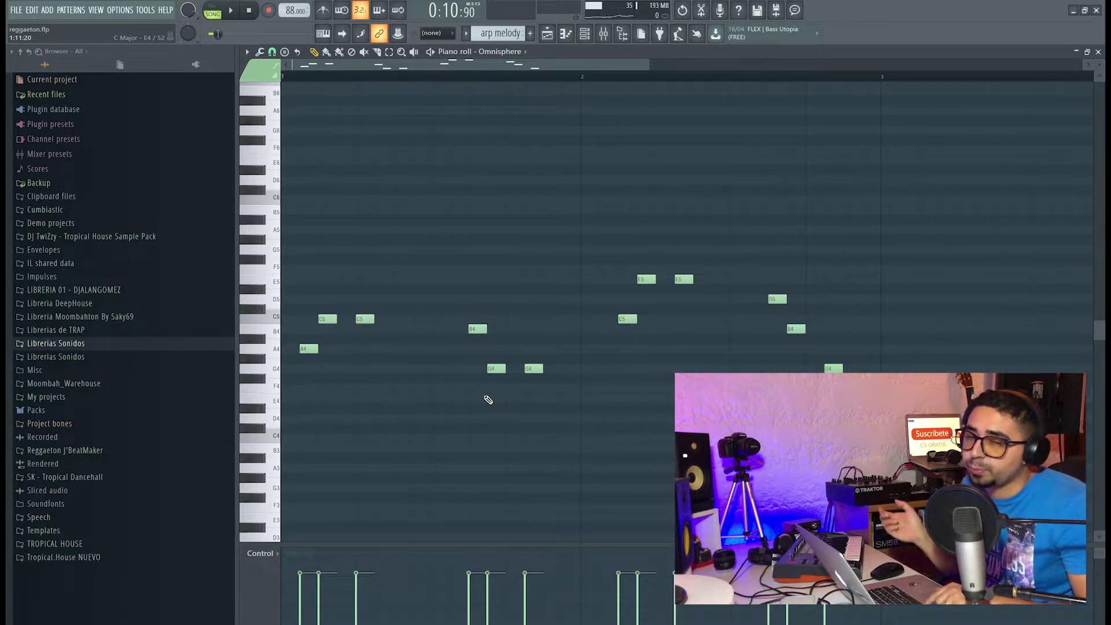
key("space")
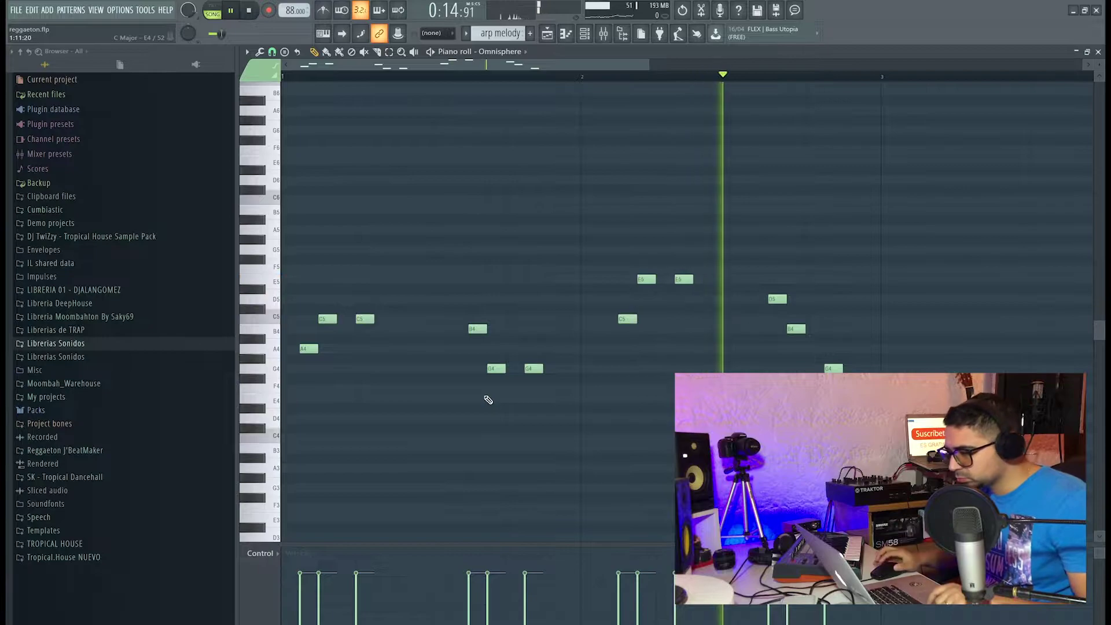
key("space")
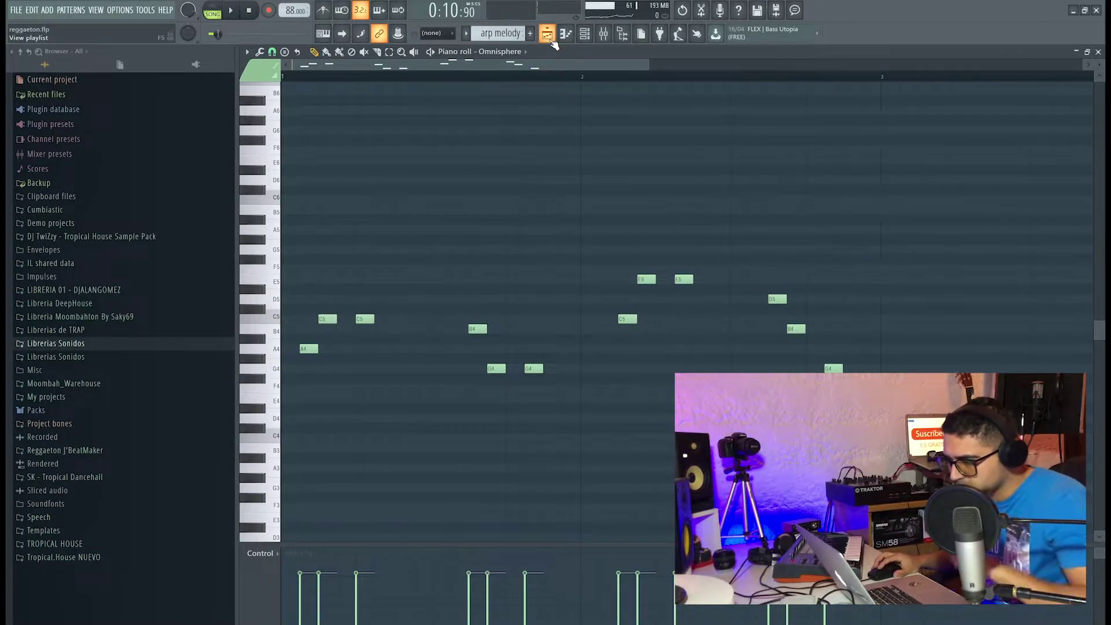
left_click(547, 33)
Solo the Pluck track and audition it from the start of the song.
left_click(392, 203)
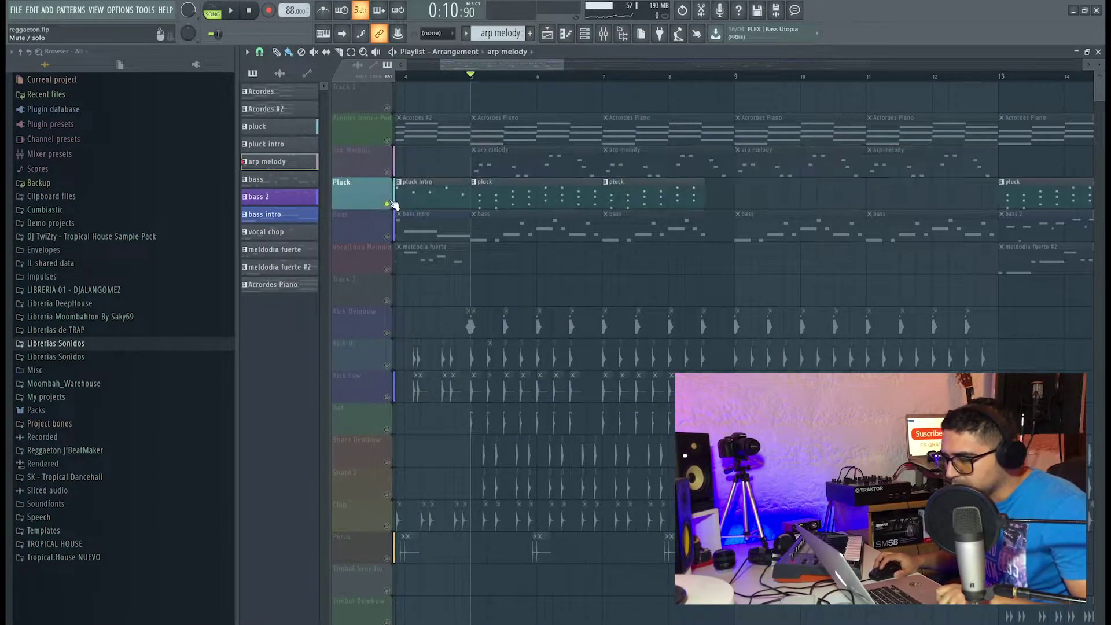
left_click_drag(509, 65, 476, 65)
left_click_drag(407, 76, 339, 77)
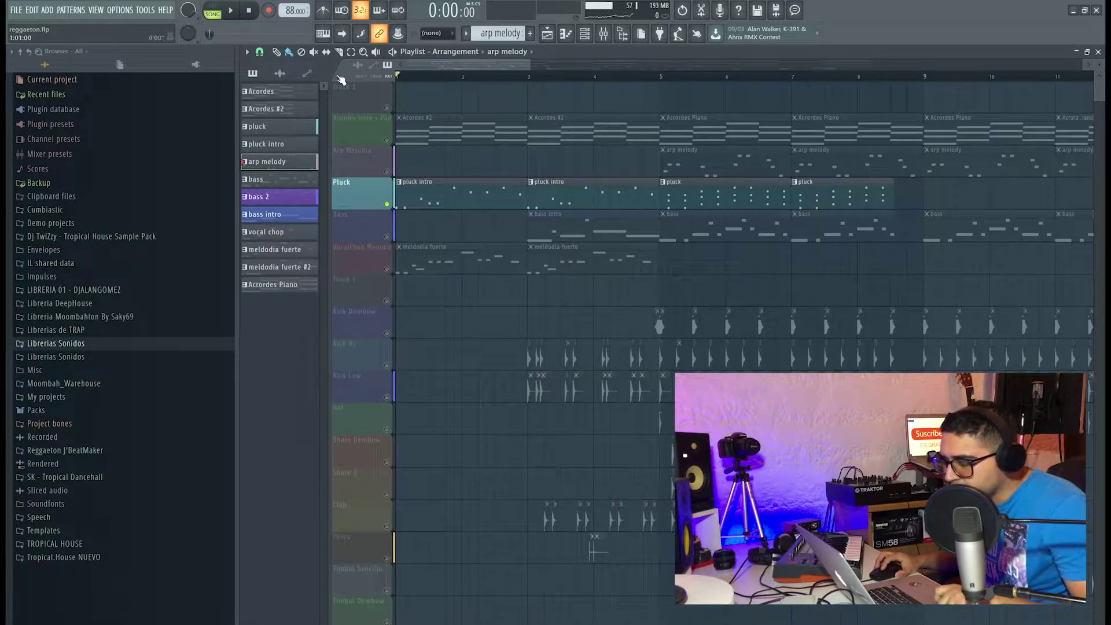
key("space")
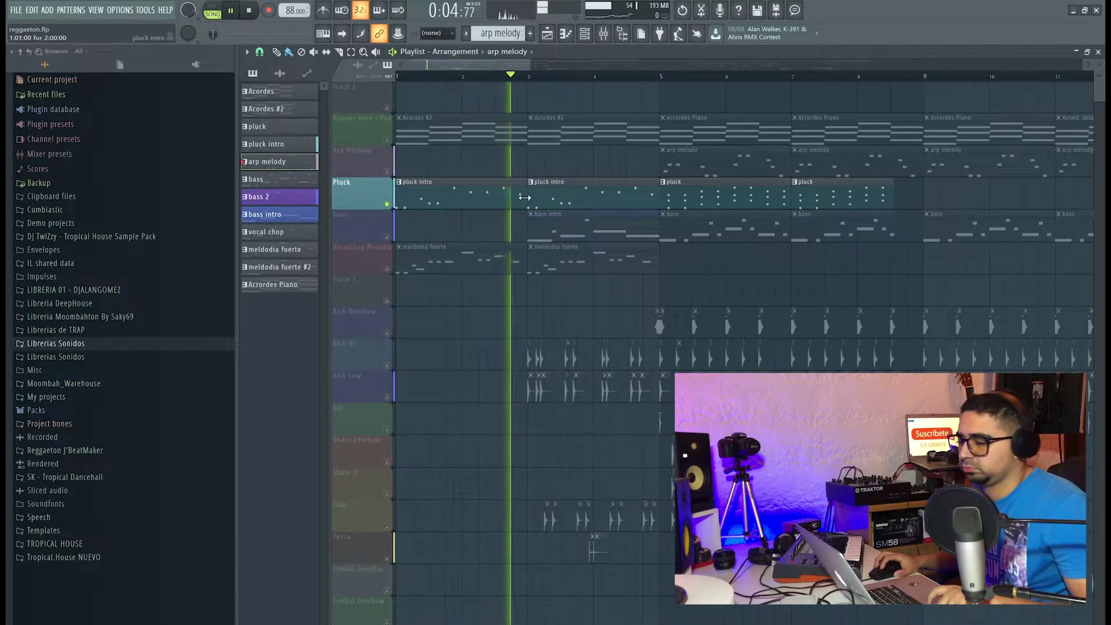
key("space")
Set the playhead to bar 5 and examine the pluck pattern's chord notes in the piano roll.
left_click(659, 76)
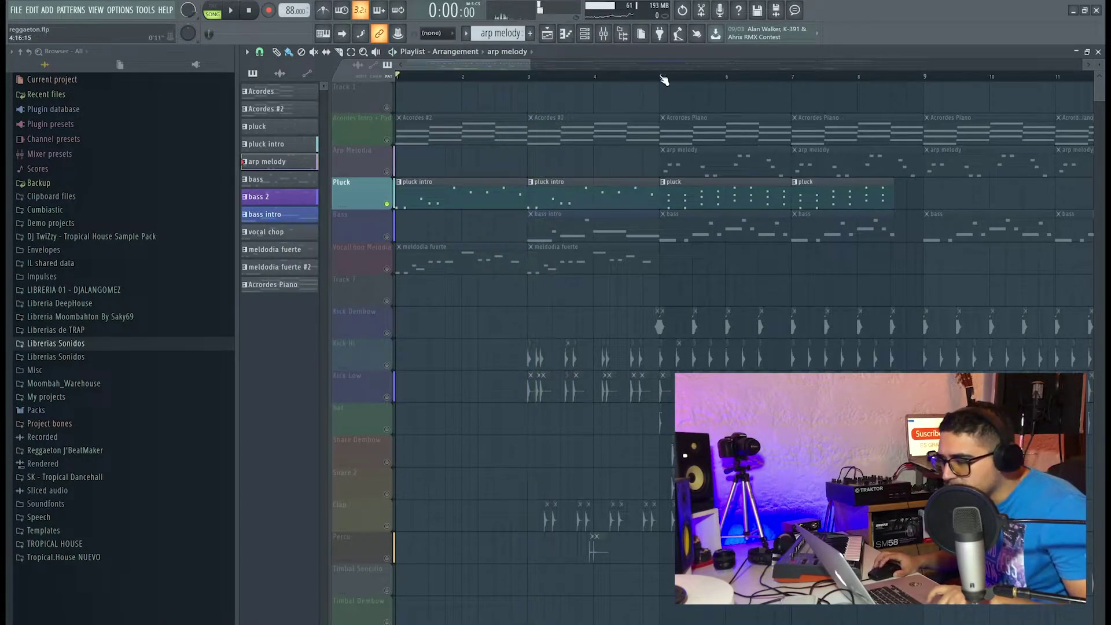
left_click_drag(528, 65, 630, 65)
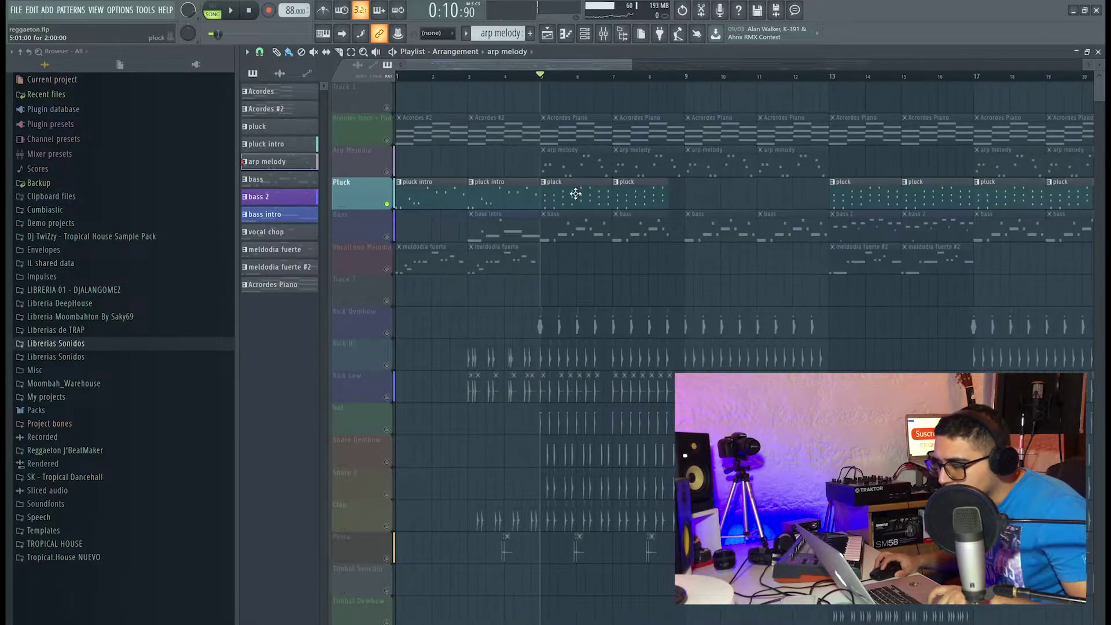
double_click(554, 195)
scroll(376, 482, "up", 4)
scroll(376, 453, "up", 2)
left_click_drag(375, 452, 570, 457)
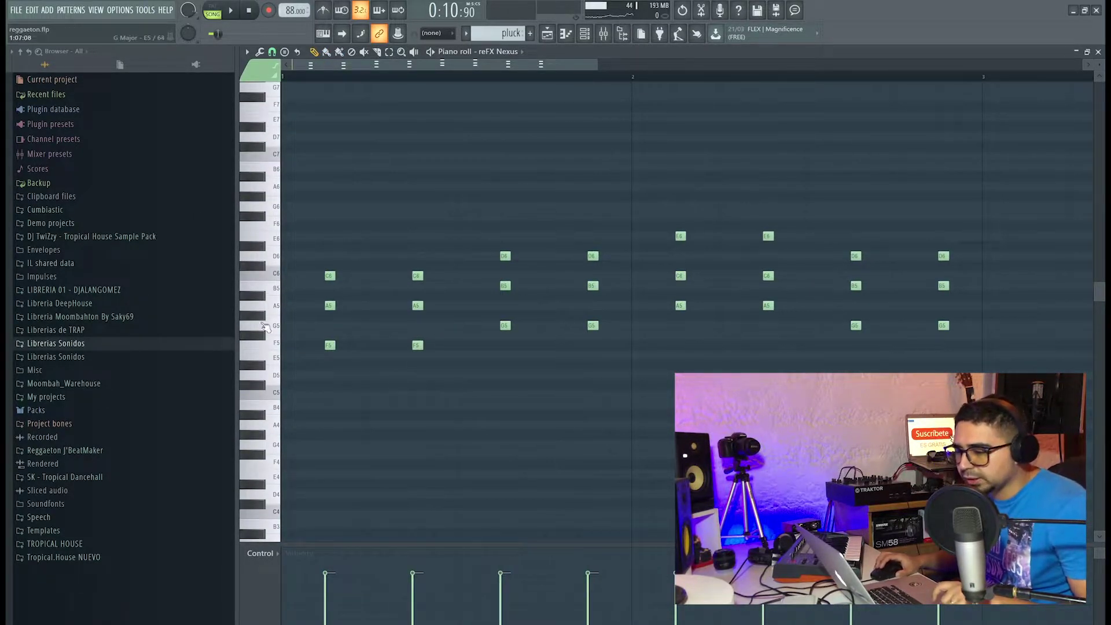
left_click(547, 33)
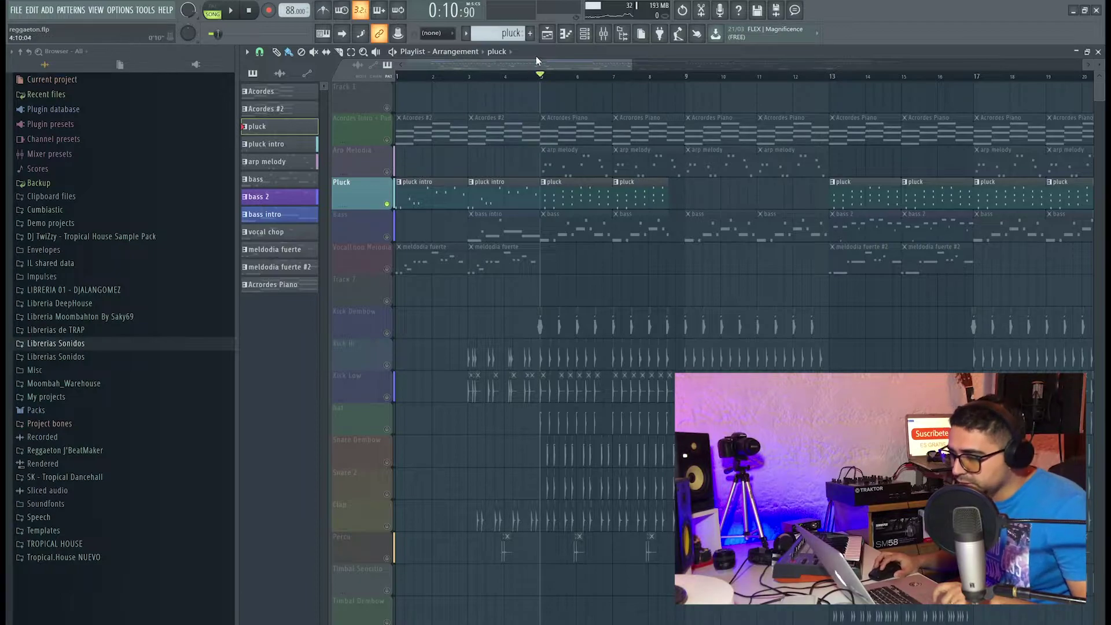
Enable the metronome and audition the pluck pattern against it in the piano roll, ending back in the playlist.
left_click(547, 34)
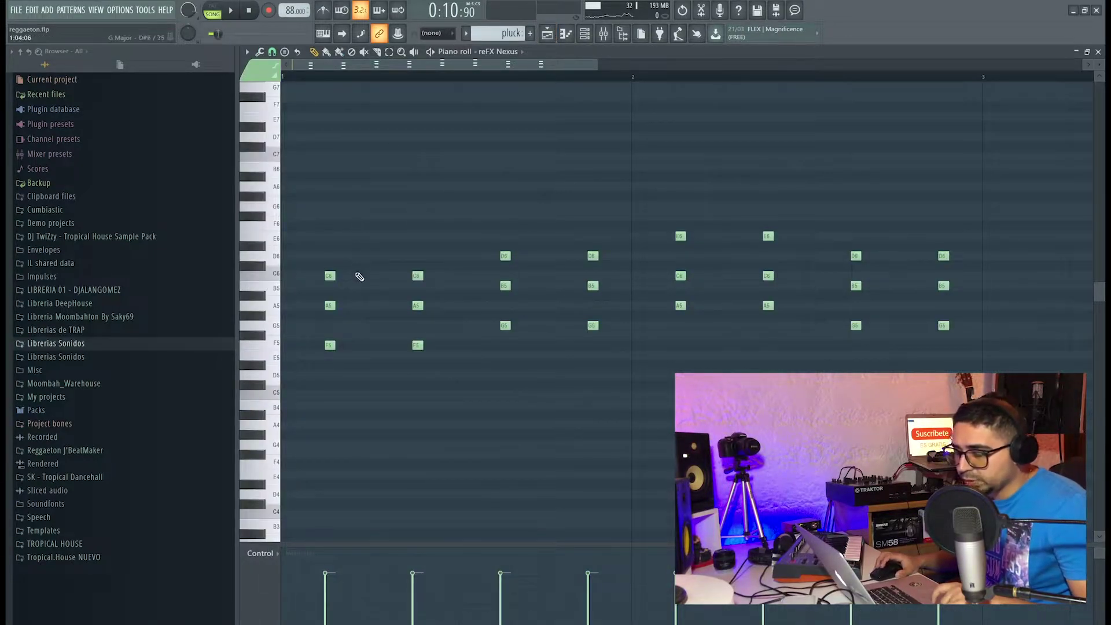
left_click(324, 18)
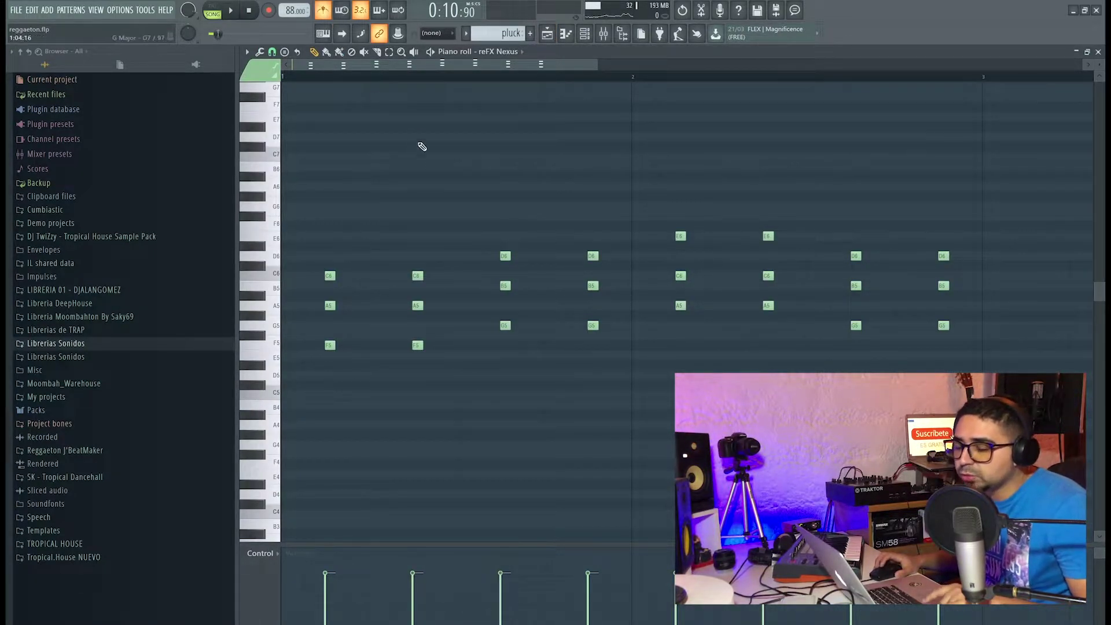
key("space")
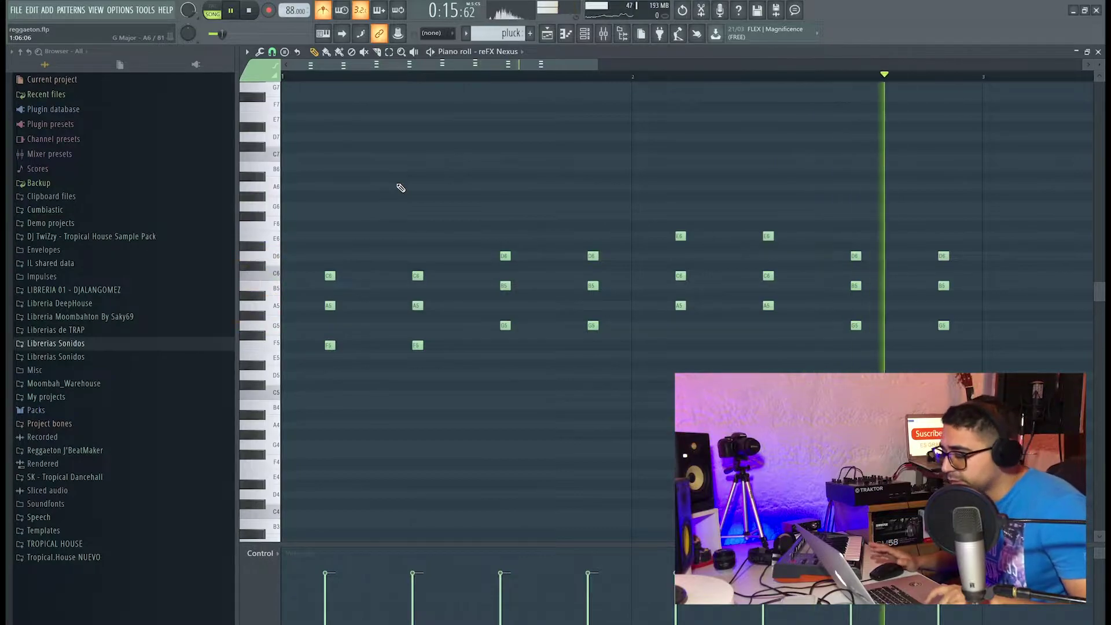
key("space")
left_click(547, 33)
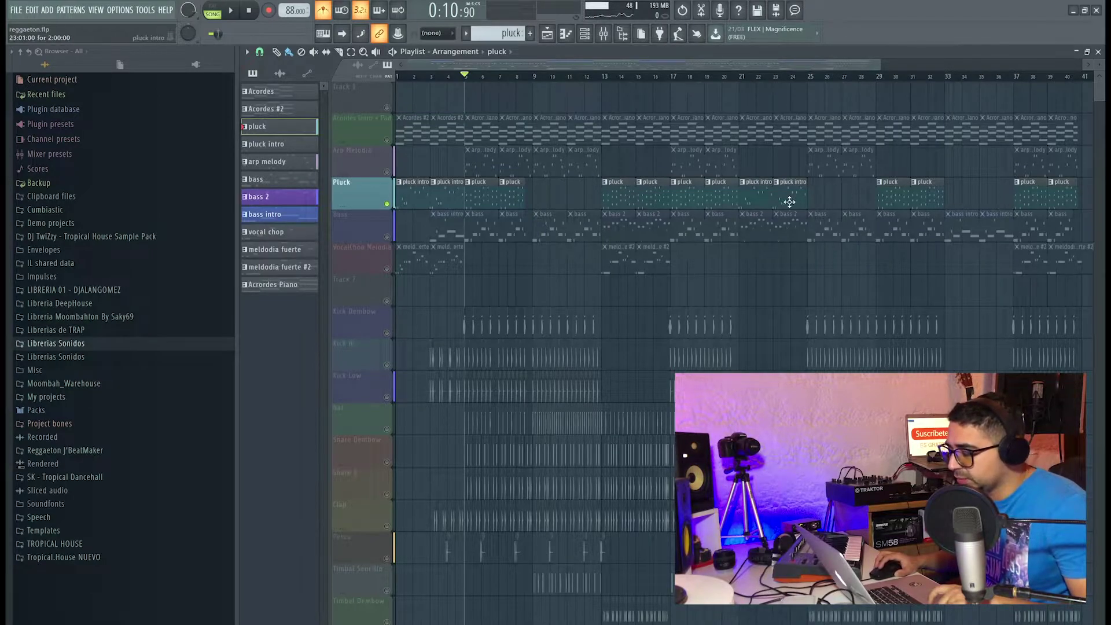
Locate the pluck intro clips at bar 21 and return the playhead to the start of the song.
left_click(740, 75)
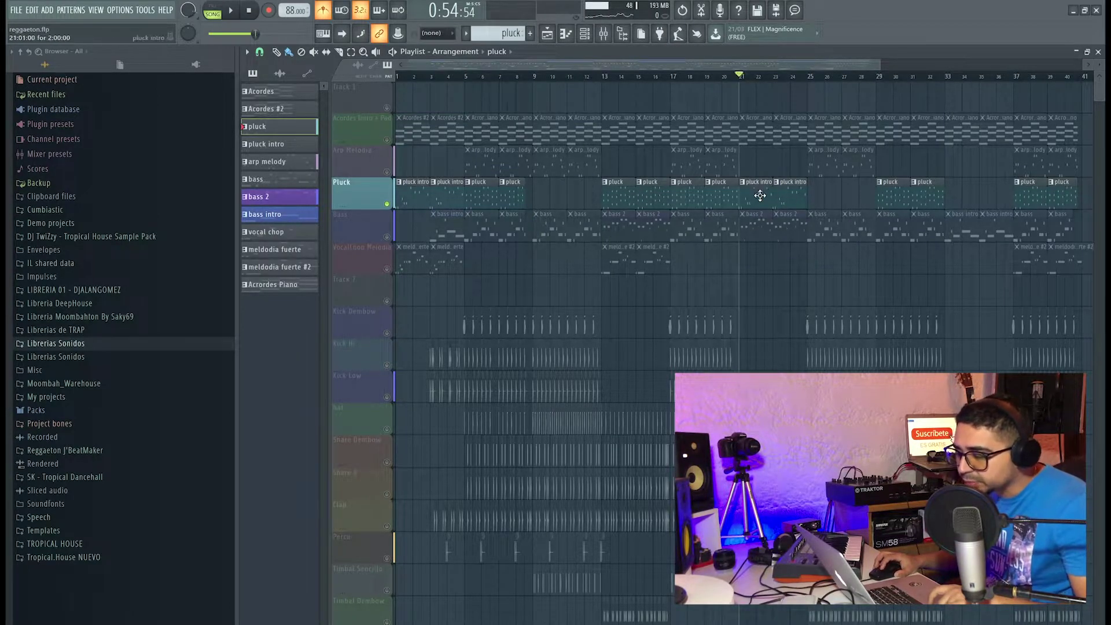
left_click(397, 76)
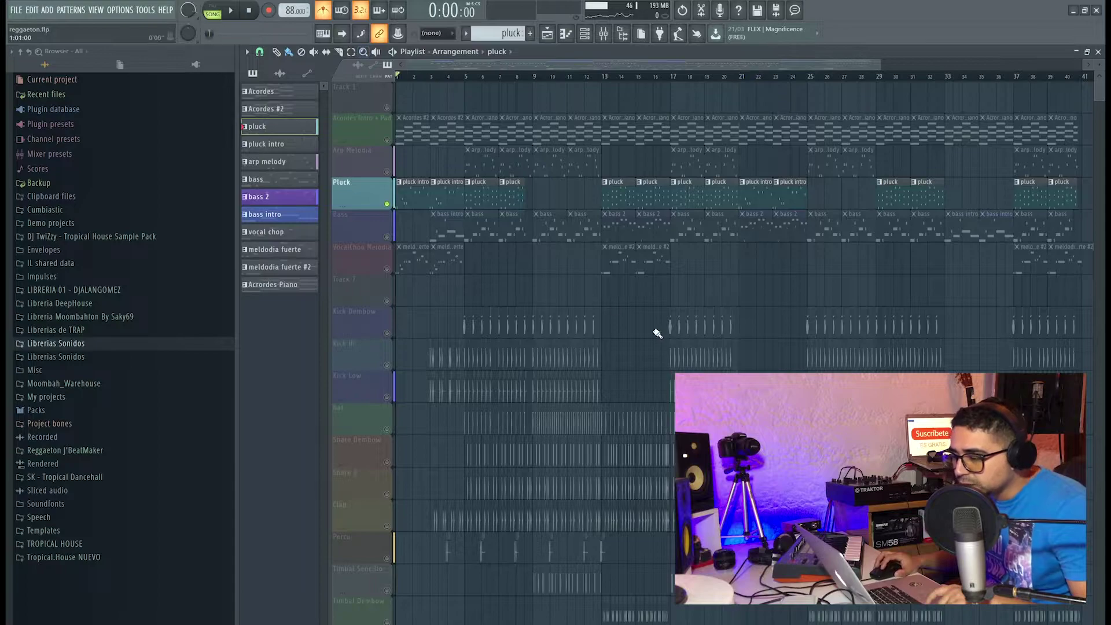
scroll(497, 302, "up", 3)
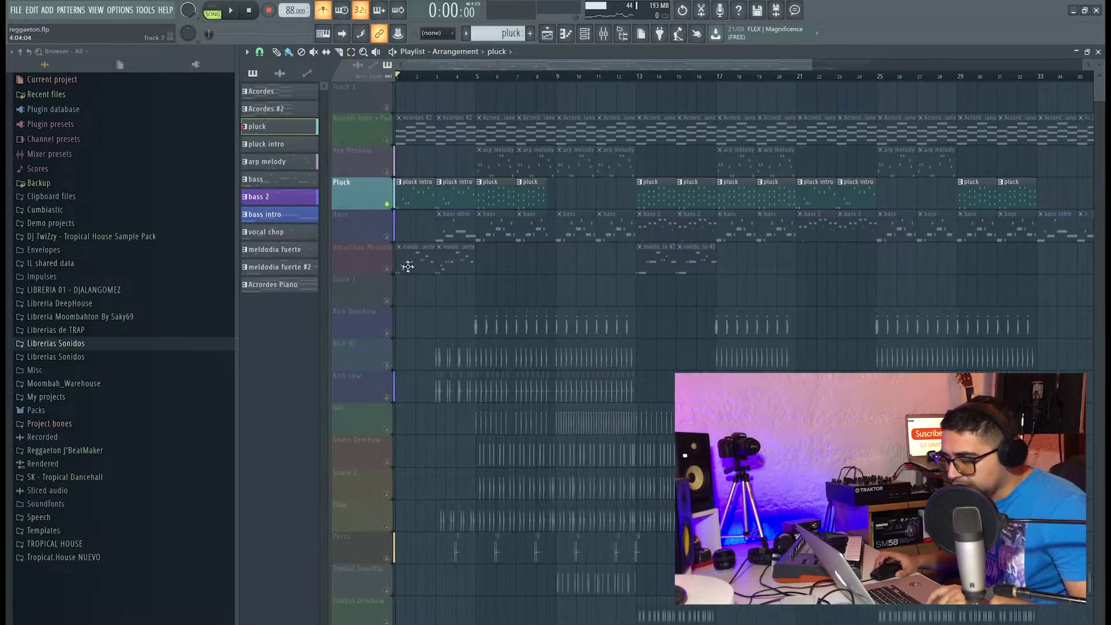
Solo the Bass track, place the playhead ahead of bar 3 and examine the bass intro pattern's notes in the piano roll.
left_click(389, 238)
left_click(438, 79)
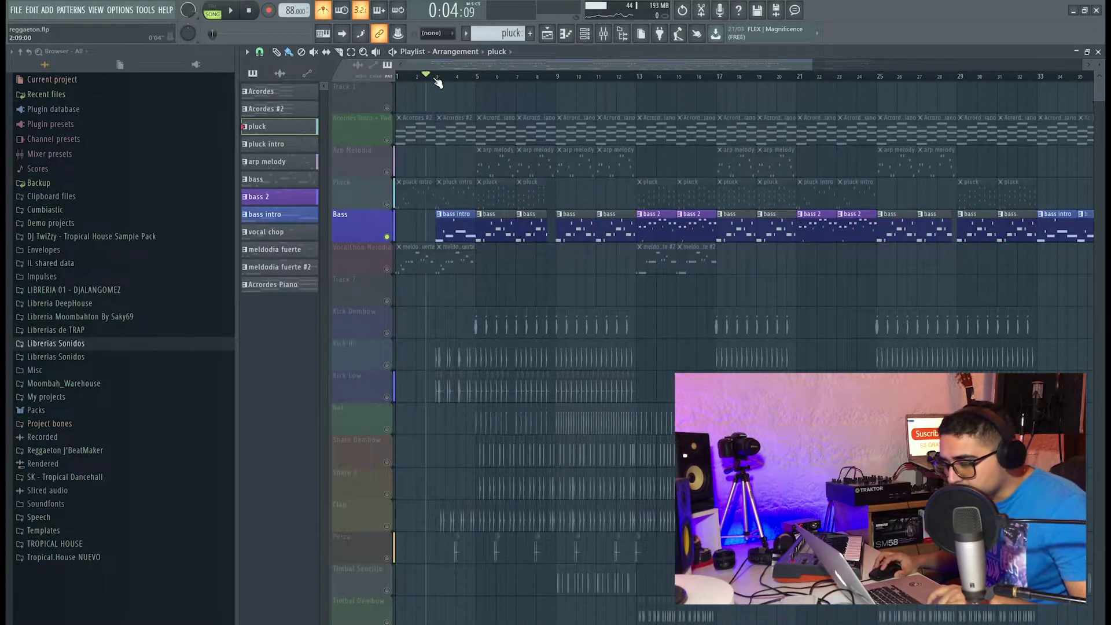
scroll(525, 277, "up", 2)
double_click(476, 230)
scroll(400, 226, "down", 3)
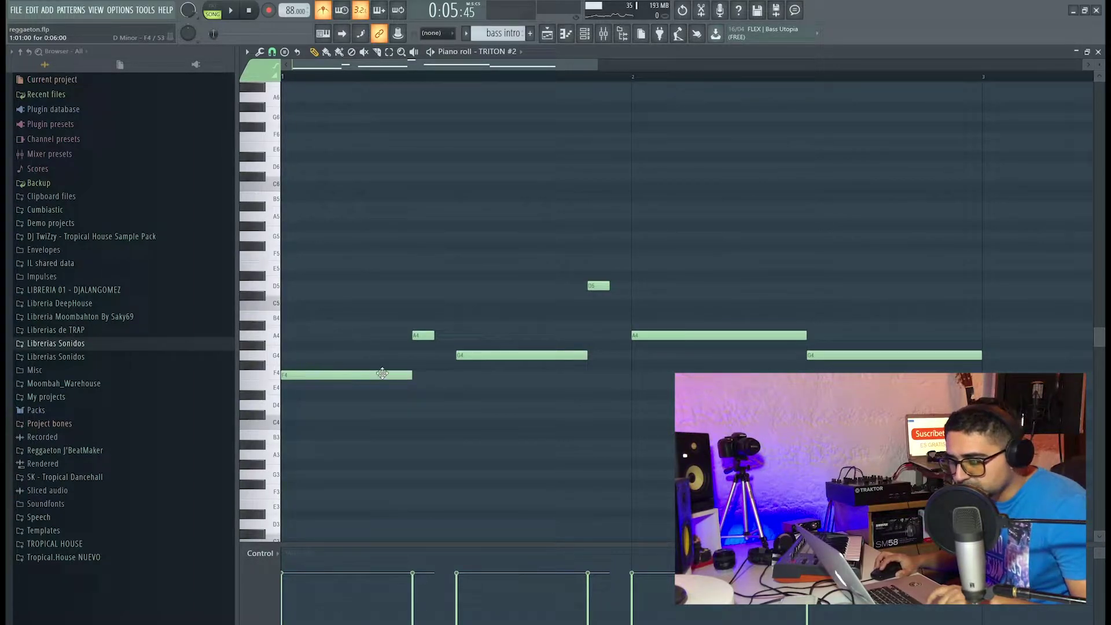
scroll(425, 345, "up", 2)
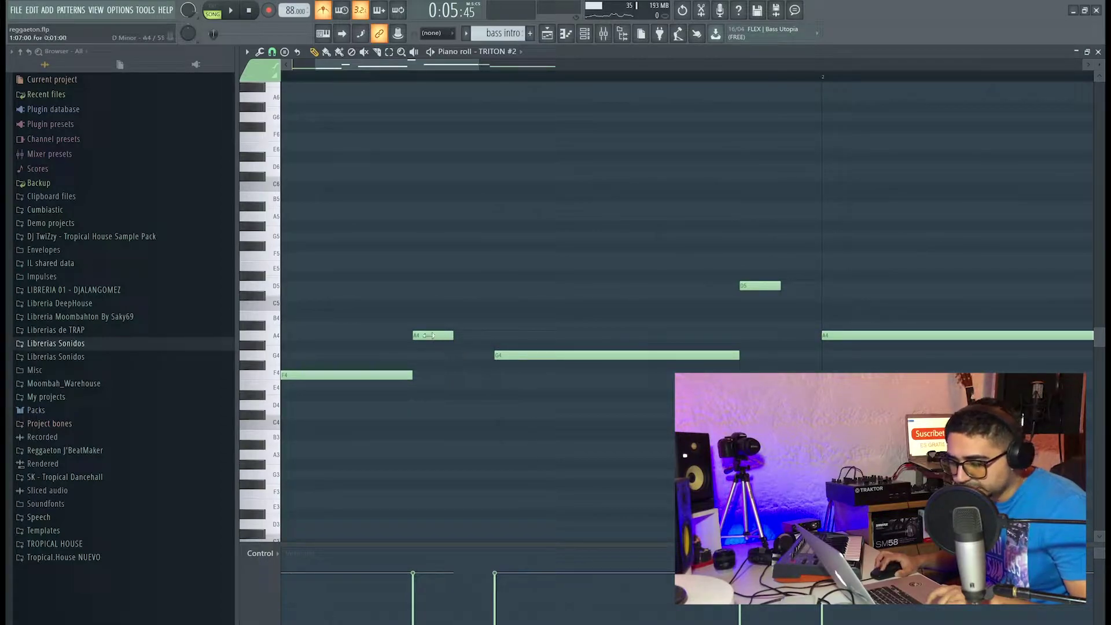
scroll(399, 91, "down", 2)
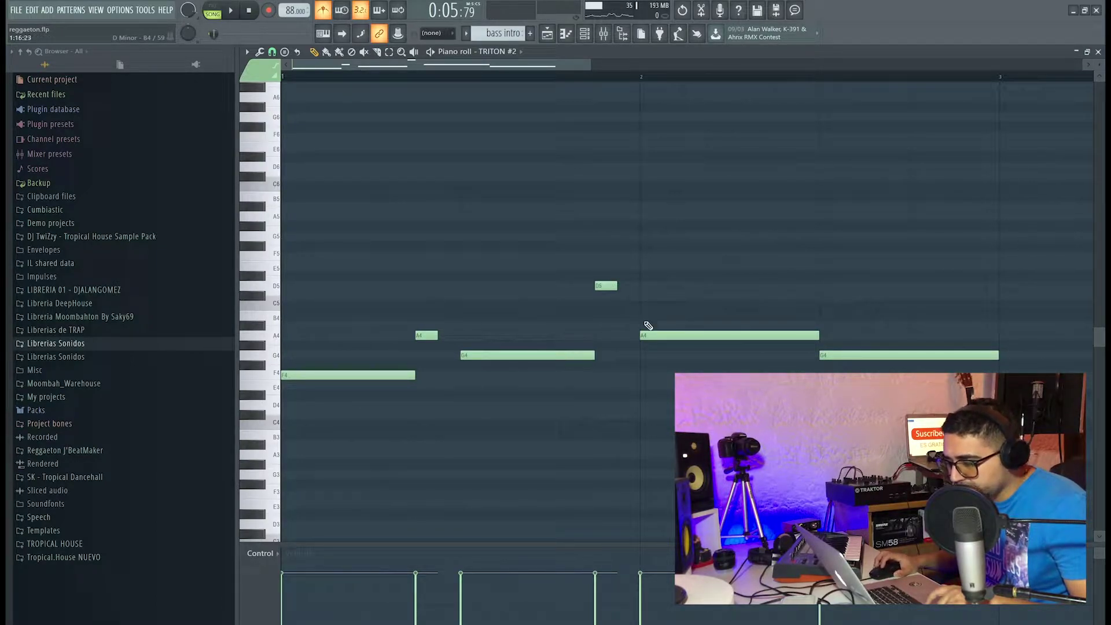
Audition the bass intro pattern in pattern mode, turn the metronome off, replay the pattern and return to the playlist.
key("l")
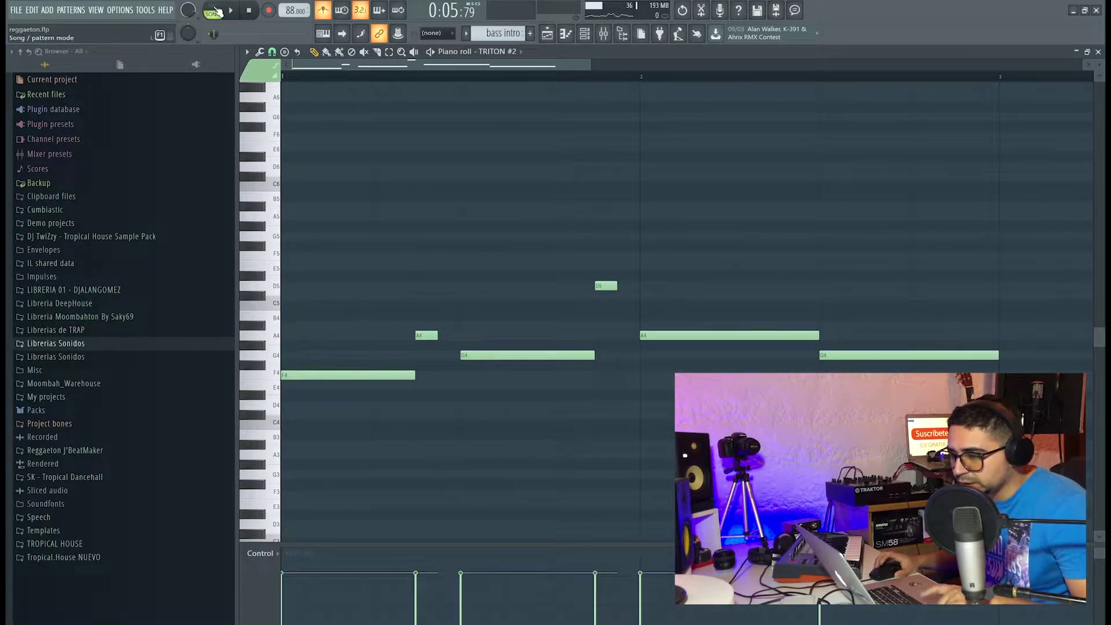
key("space")
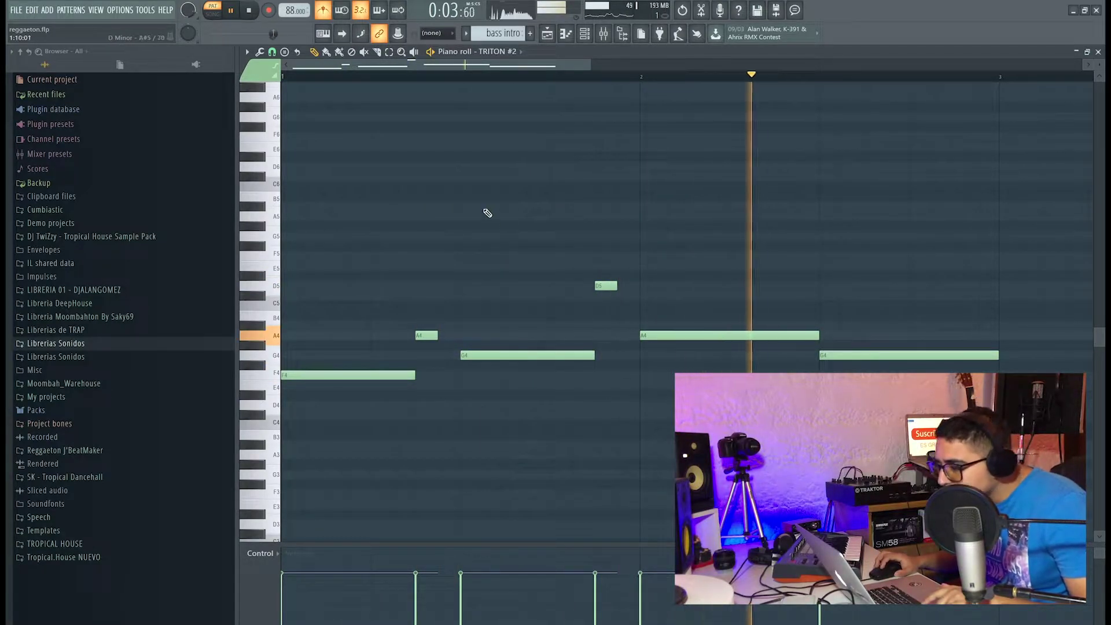
key("space")
left_click(322, 10)
key("space")
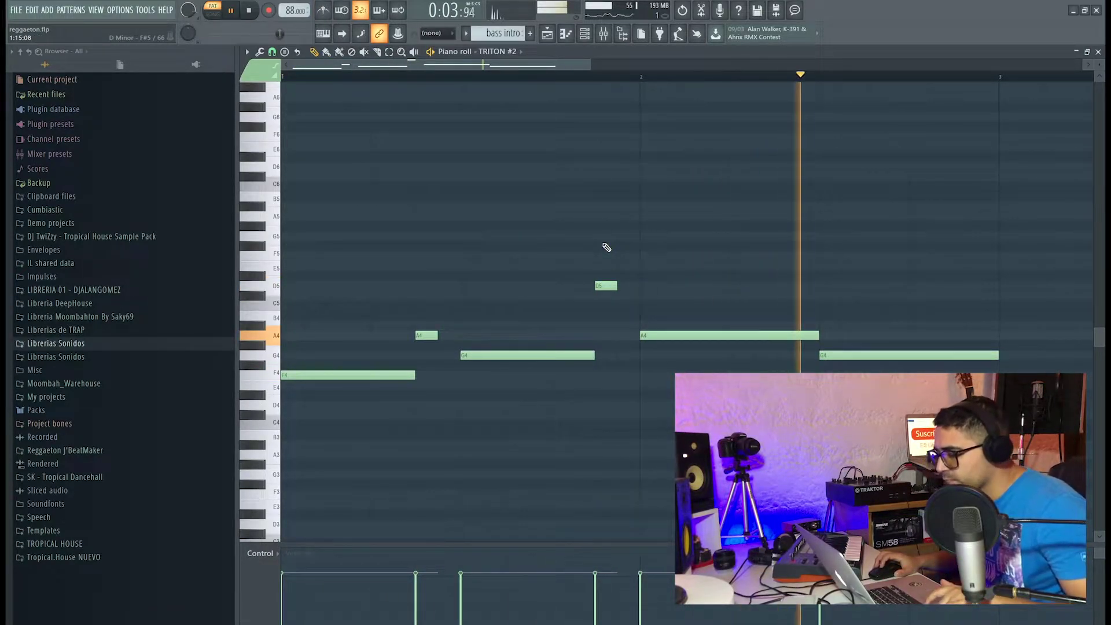
key("space")
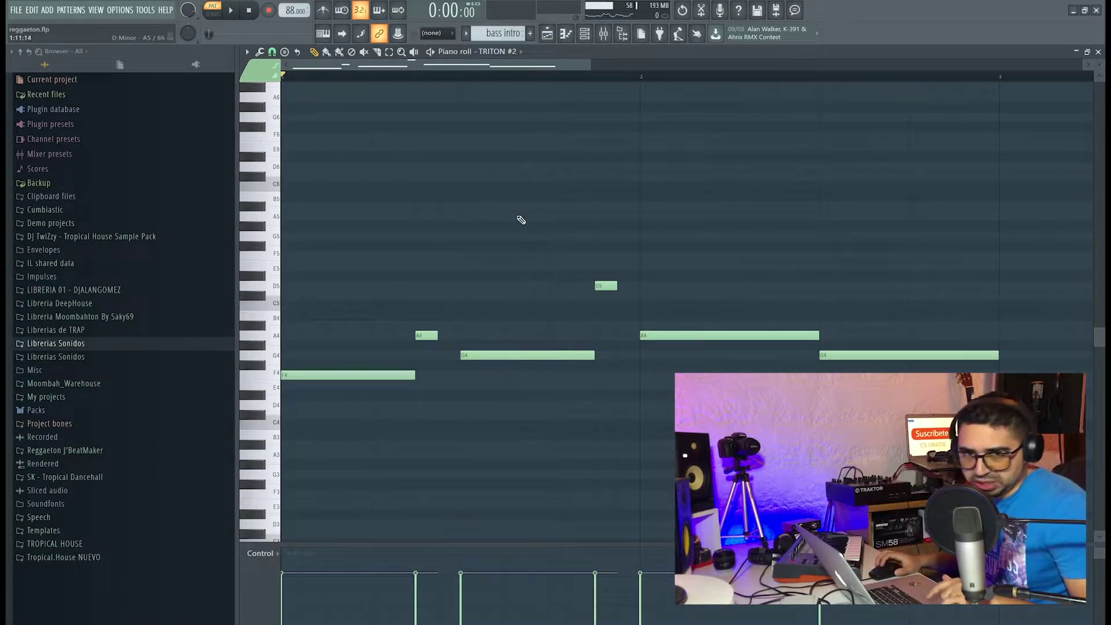
left_click(548, 35)
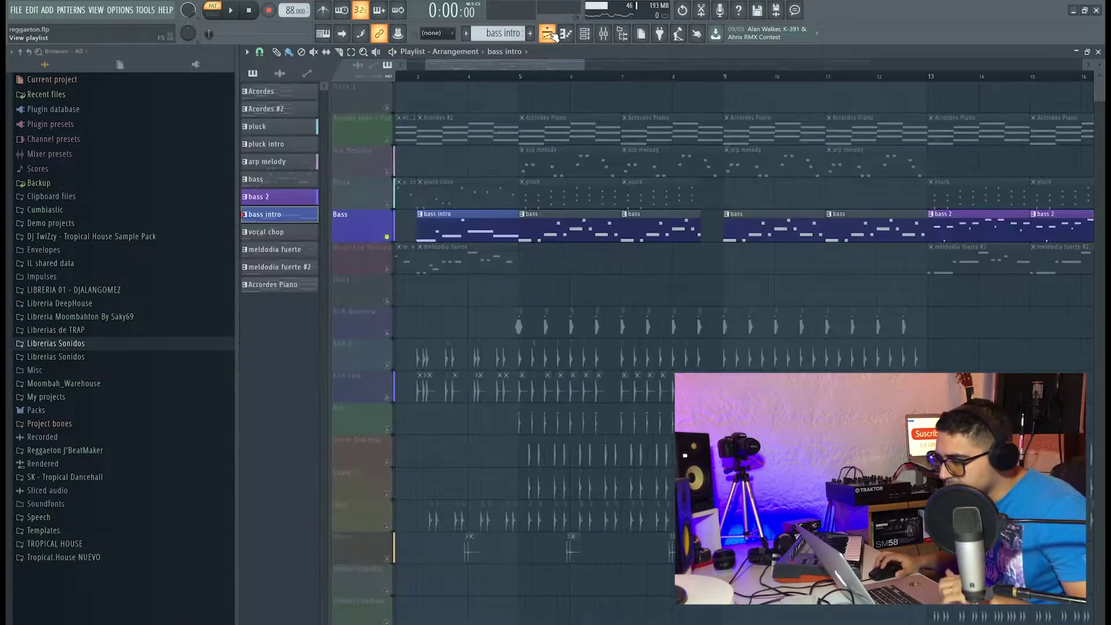
Set the playhead to bar 5 and examine the bass pattern's notes in the piano roll.
left_click(519, 78)
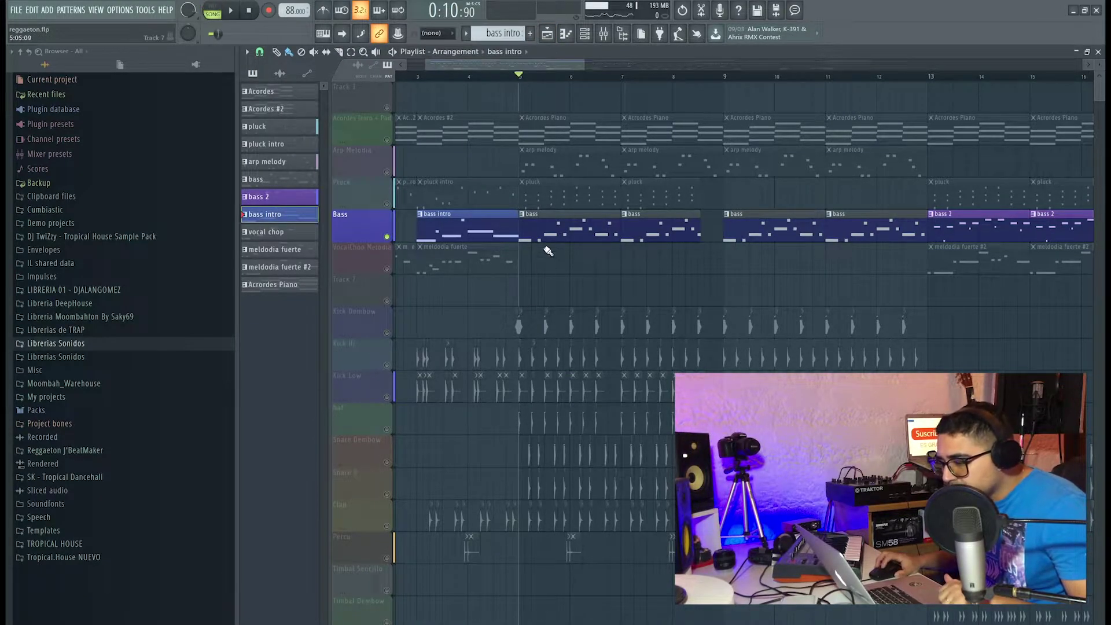
double_click(561, 222)
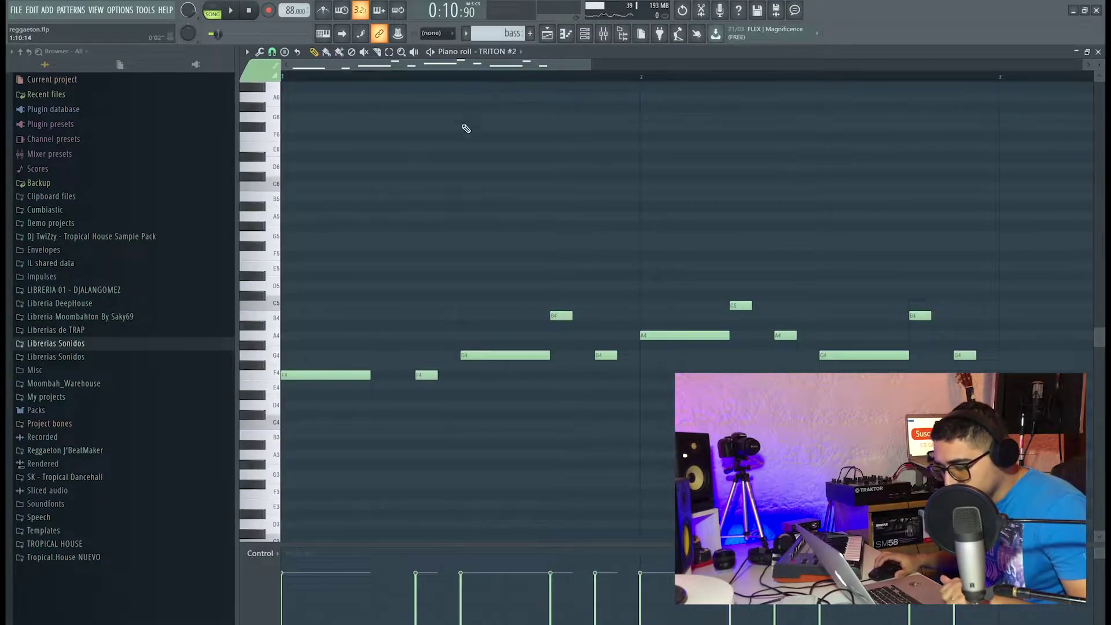
scroll(489, 228, "up", 1)
left_click_drag(496, 201, 645, 211)
scroll(645, 211, "down", 1)
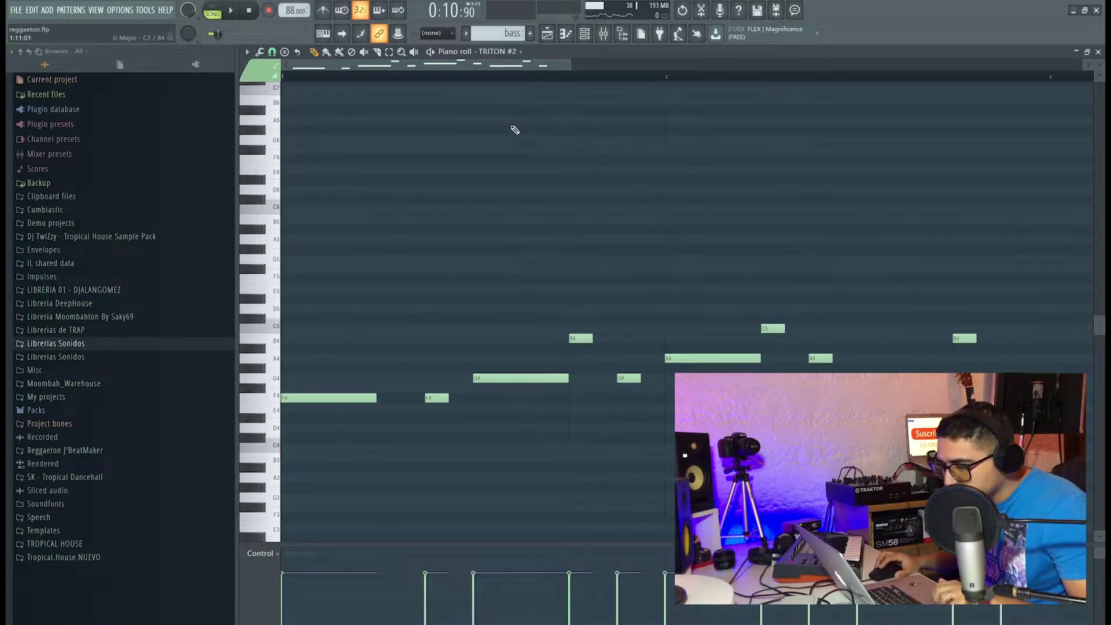
scroll(415, 150, "down", 2)
Audition the bass pattern in pattern mode and go back to the playlist.
left_click(213, 10)
key("space")
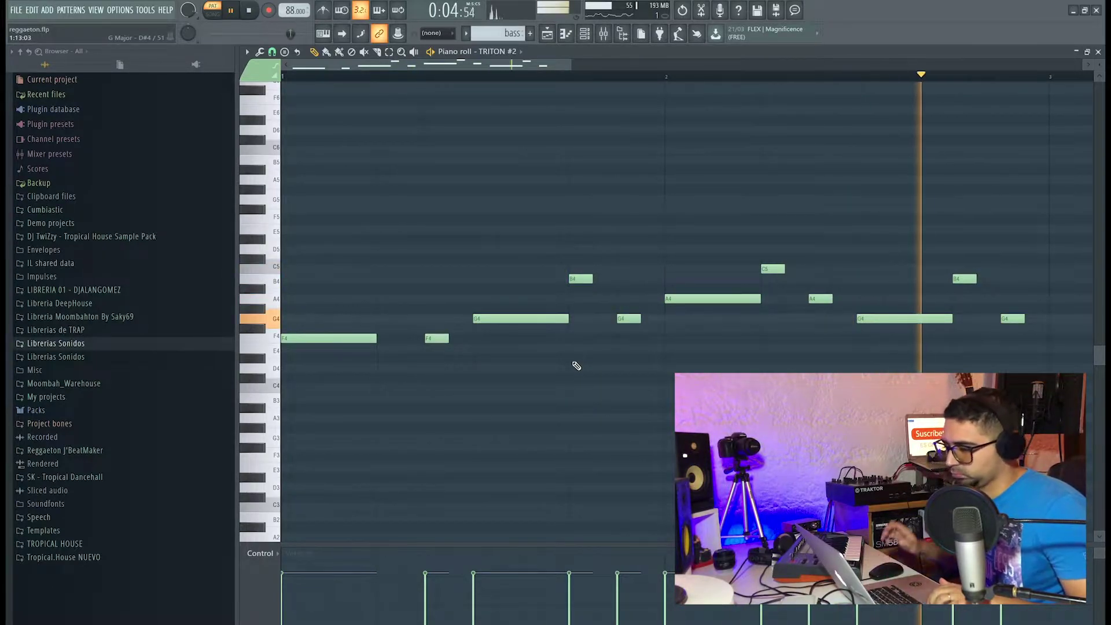
key("space")
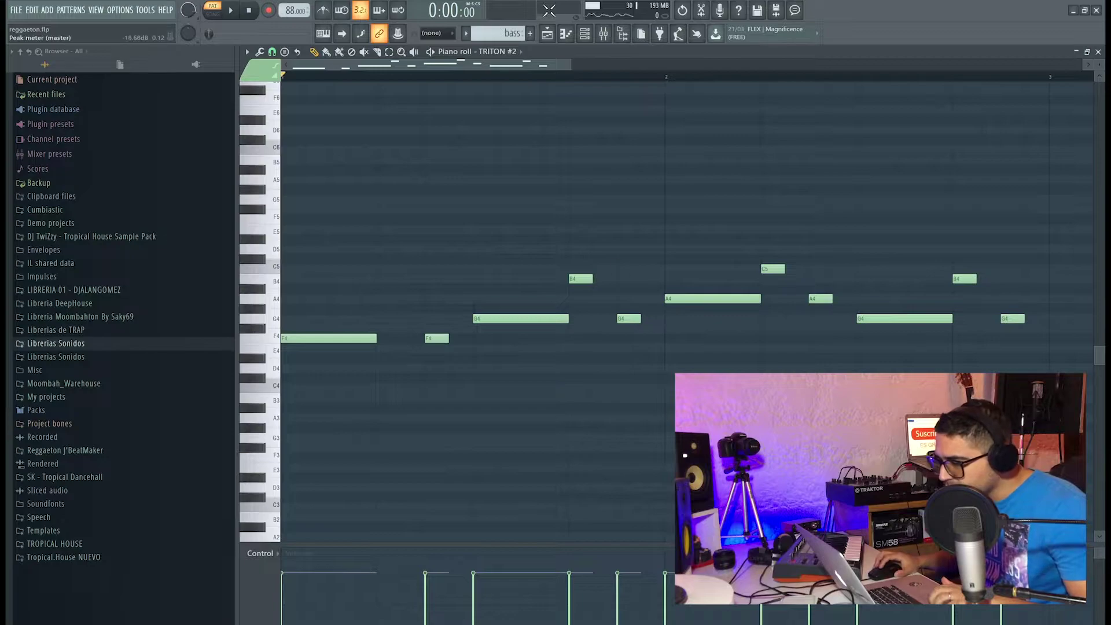
left_click(546, 33)
Set the playhead to bar 13 and audition the bass 2 pattern on its own in the piano roll.
scroll(712, 269, "up", 5)
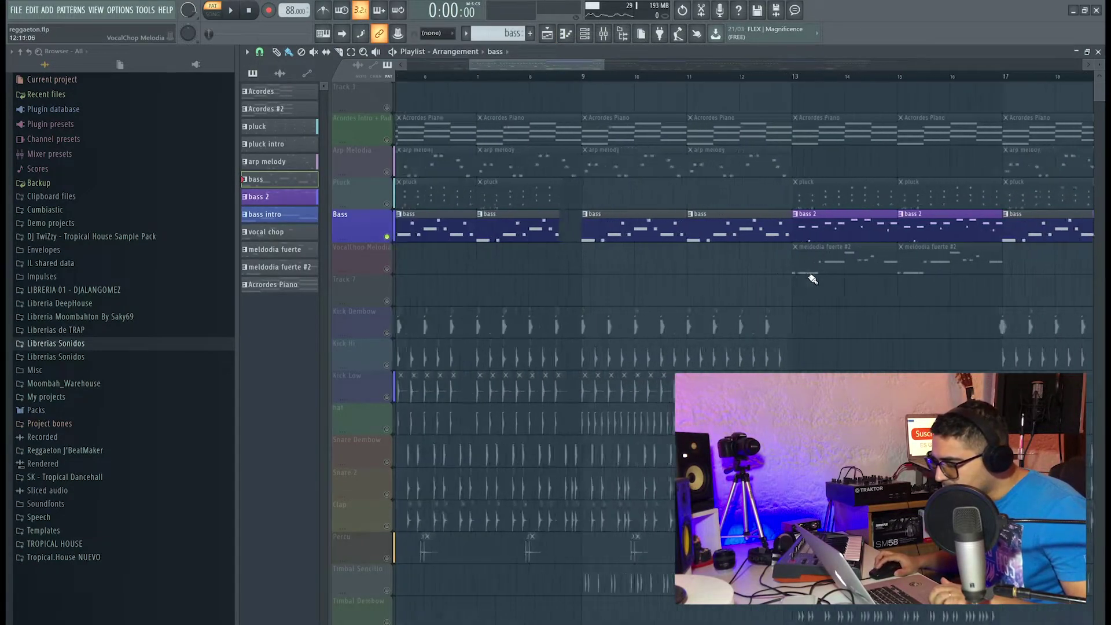
scroll(602, 344, "up", 1)
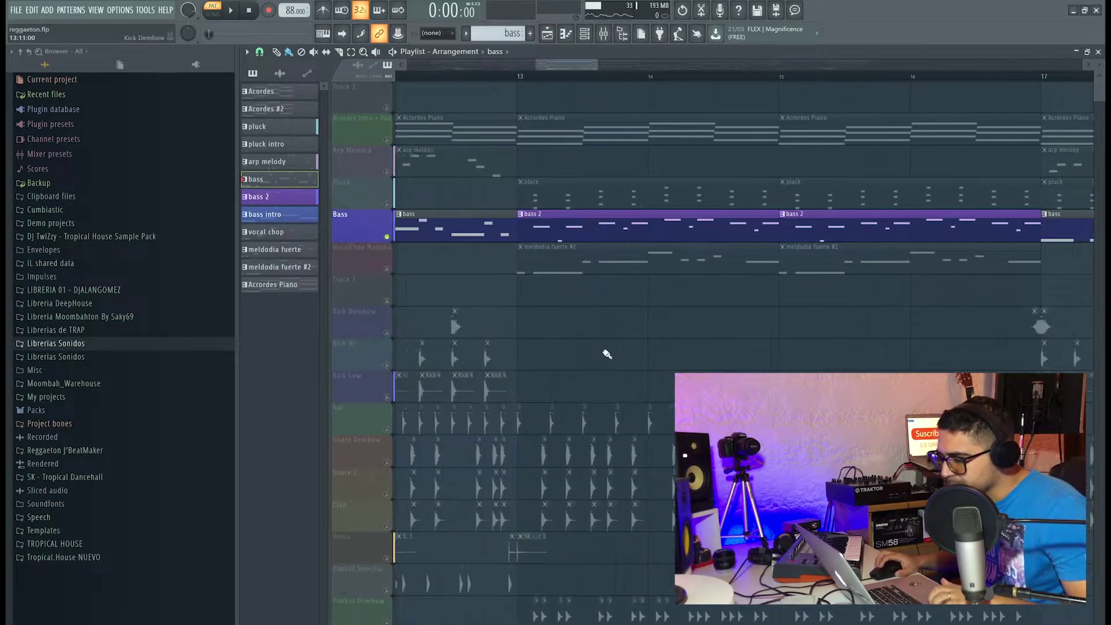
left_click(523, 75)
double_click(581, 227)
key("l")
key("space")
left_click_drag(569, 65, 609, 65)
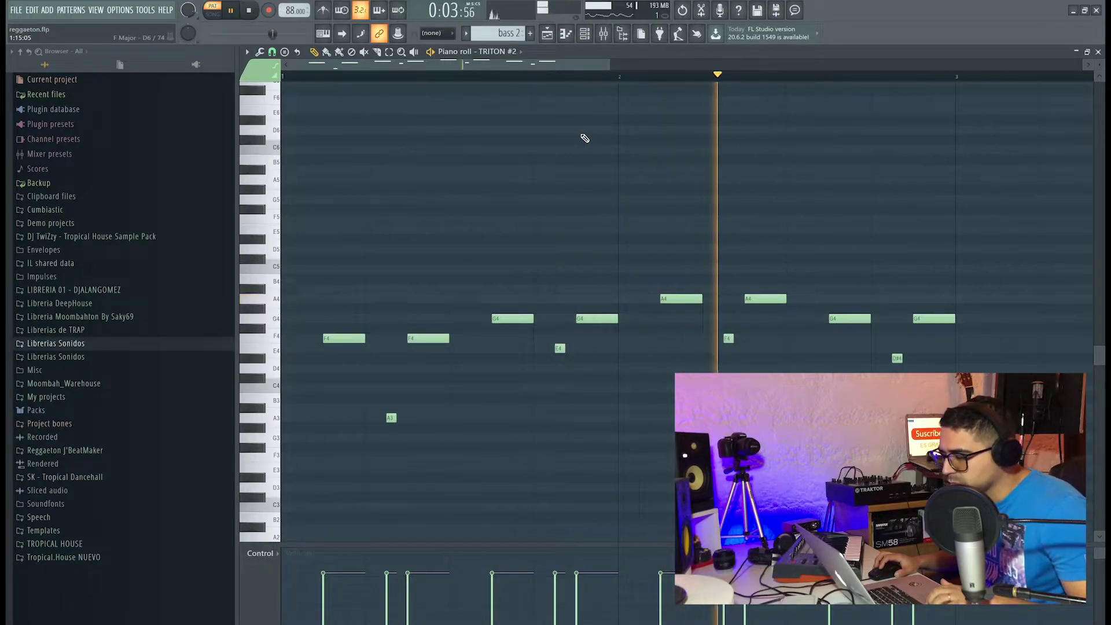
key("space")
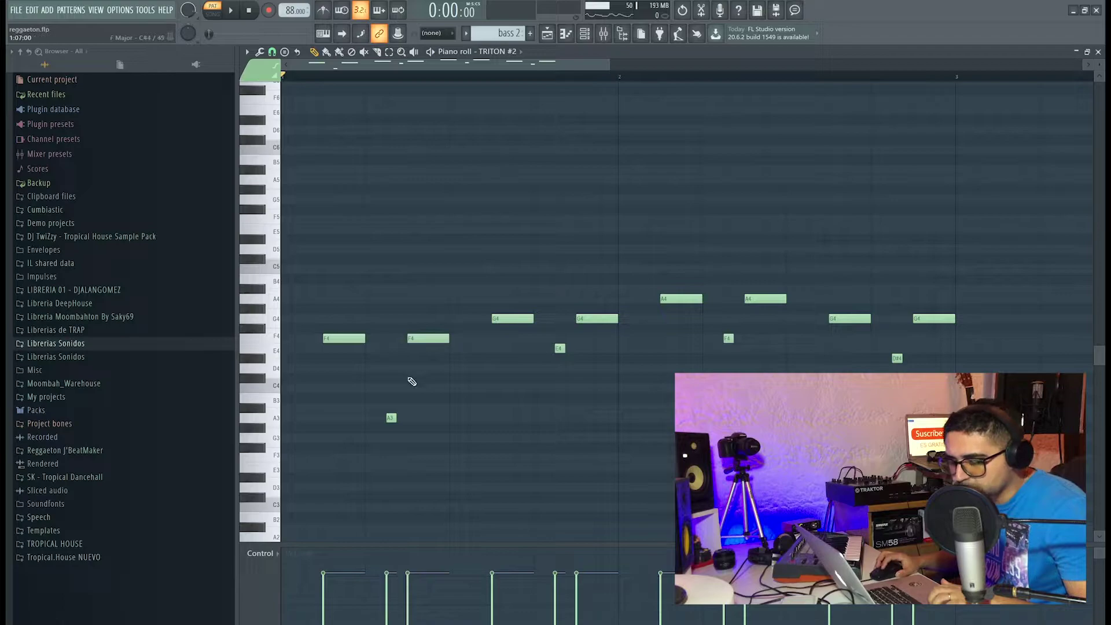
Replay the bass 2 pattern and return to an overview of the arrangement in the playlist.
key("space")
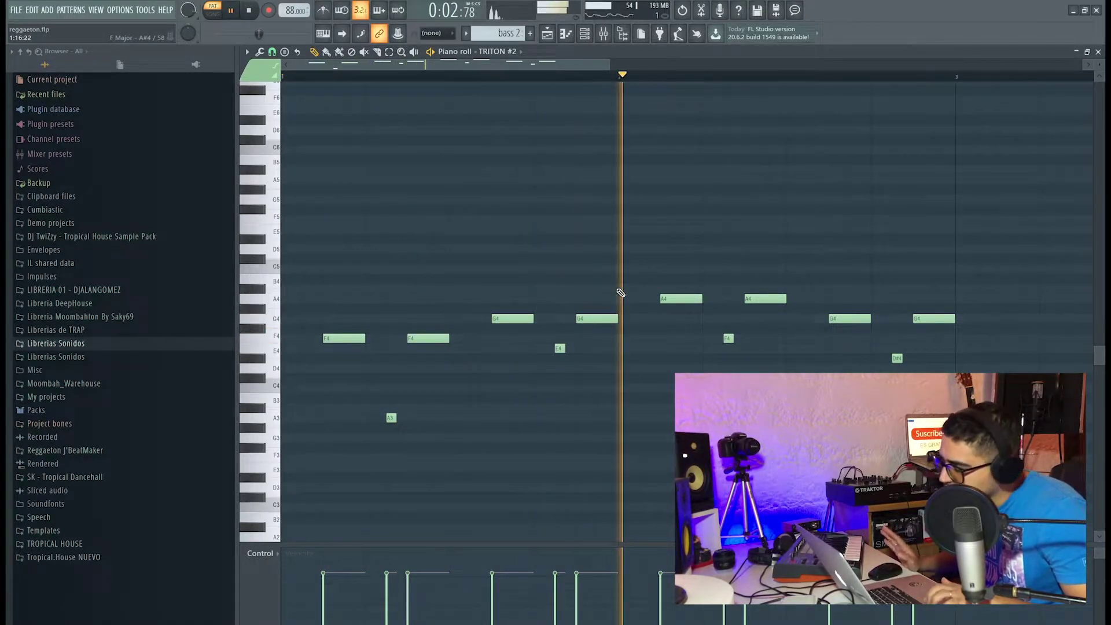
key("space")
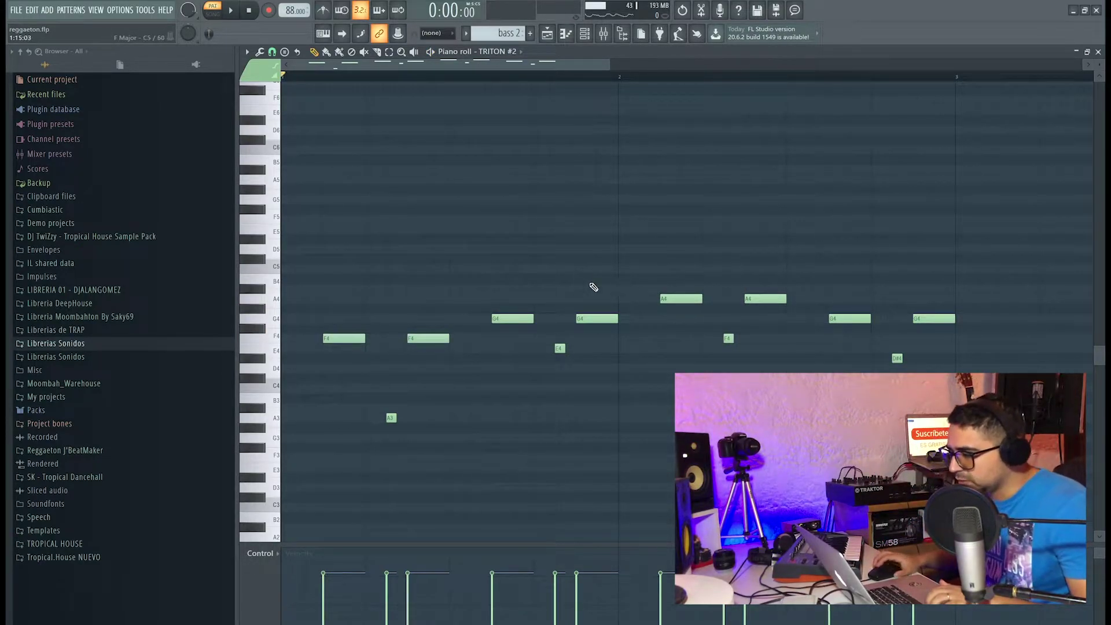
left_click(547, 35)
scroll(715, 330, "down", 1)
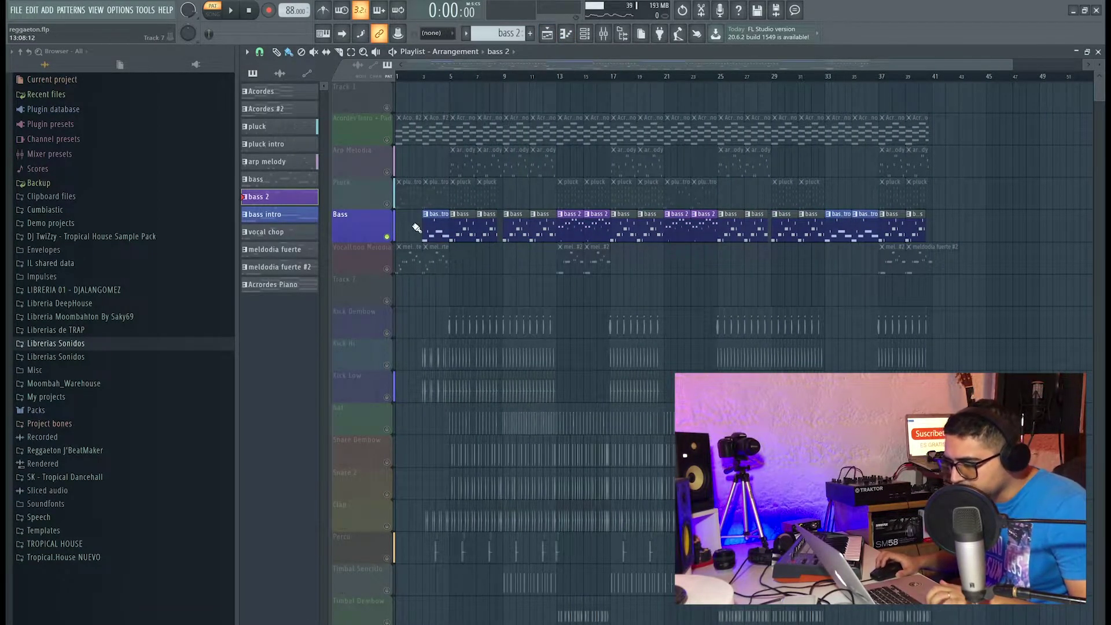
Solo the VocalChop Melodia track and switch playback to song mode.
right_click(394, 239)
left_click(379, 261)
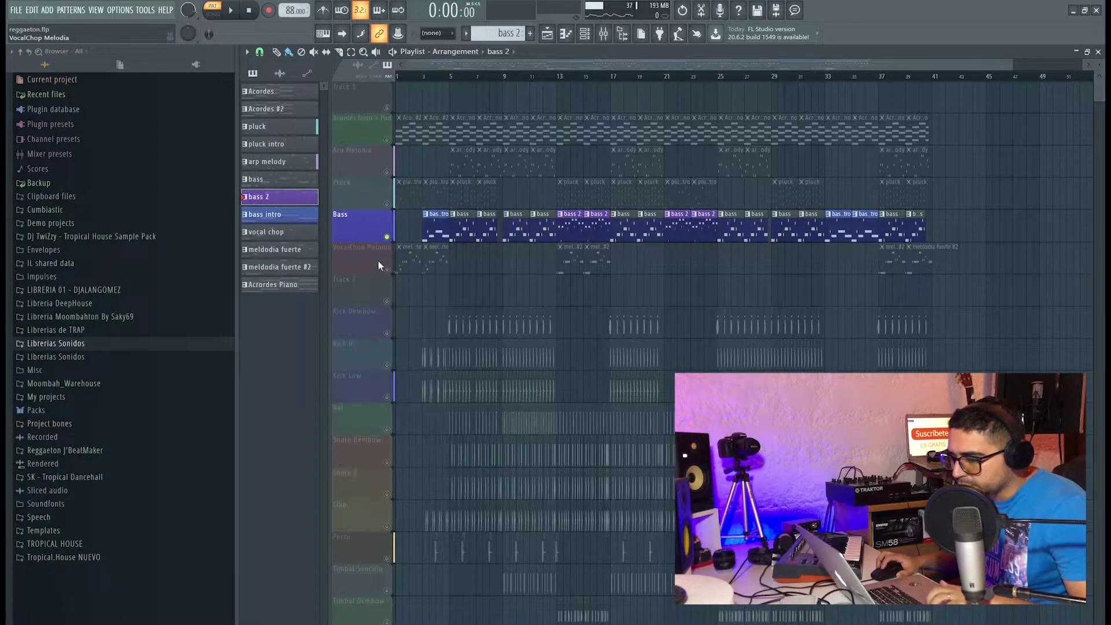
right_click(386, 268)
key("l")
scroll(501, 275, "up", 3)
left_click_drag(501, 276, 717, 325)
scroll(557, 320, "up", 2)
scroll(653, 309, "up", 3)
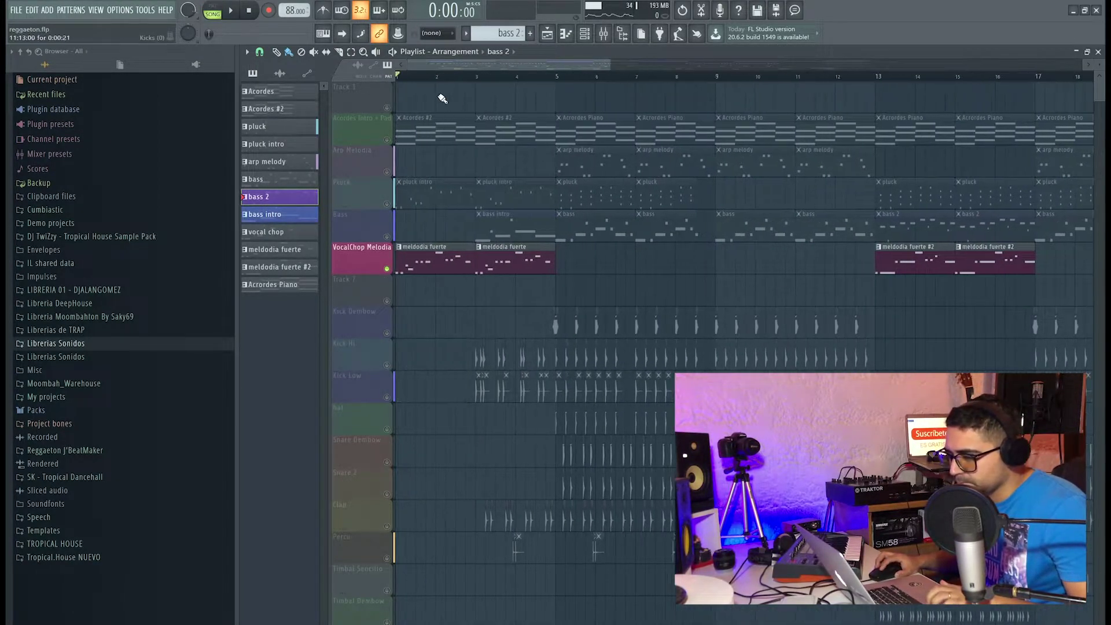
Audition the first meldodia fuerte clip while viewing its notes in the piano roll, ending back in the playlist.
scroll(450, 324, "up", 4)
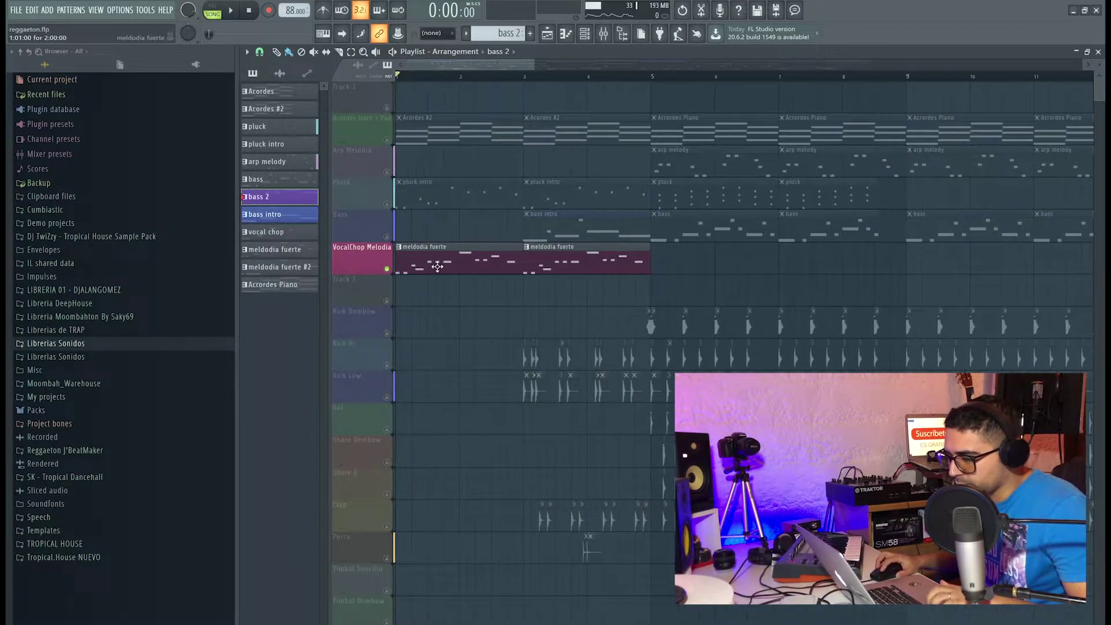
double_click(437, 266)
left_click_drag(606, 66, 570, 265)
key("space")
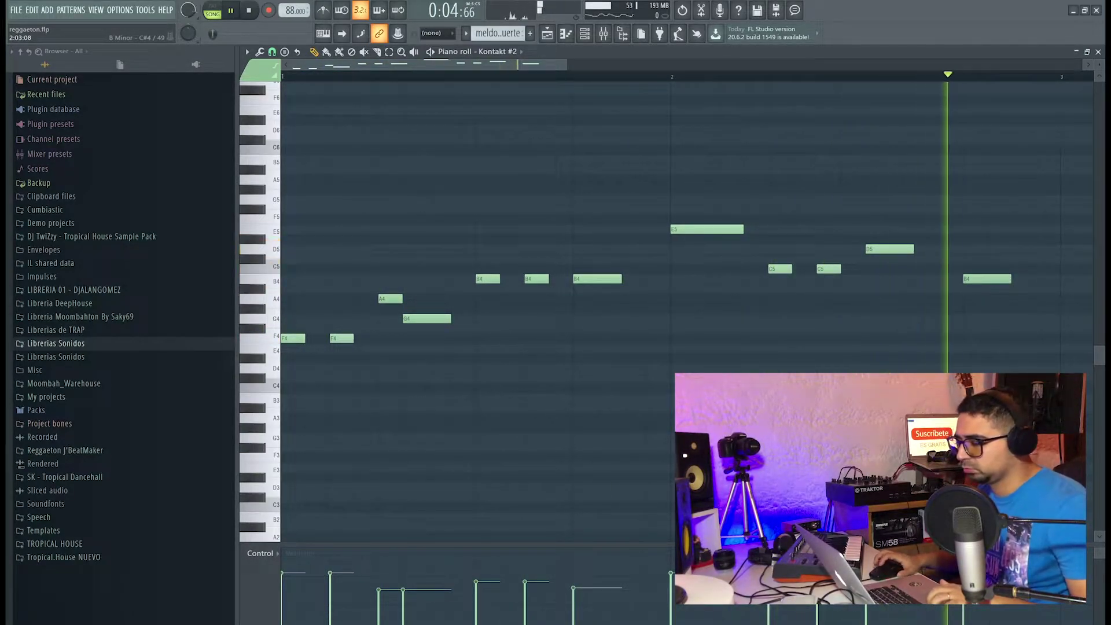
key("space")
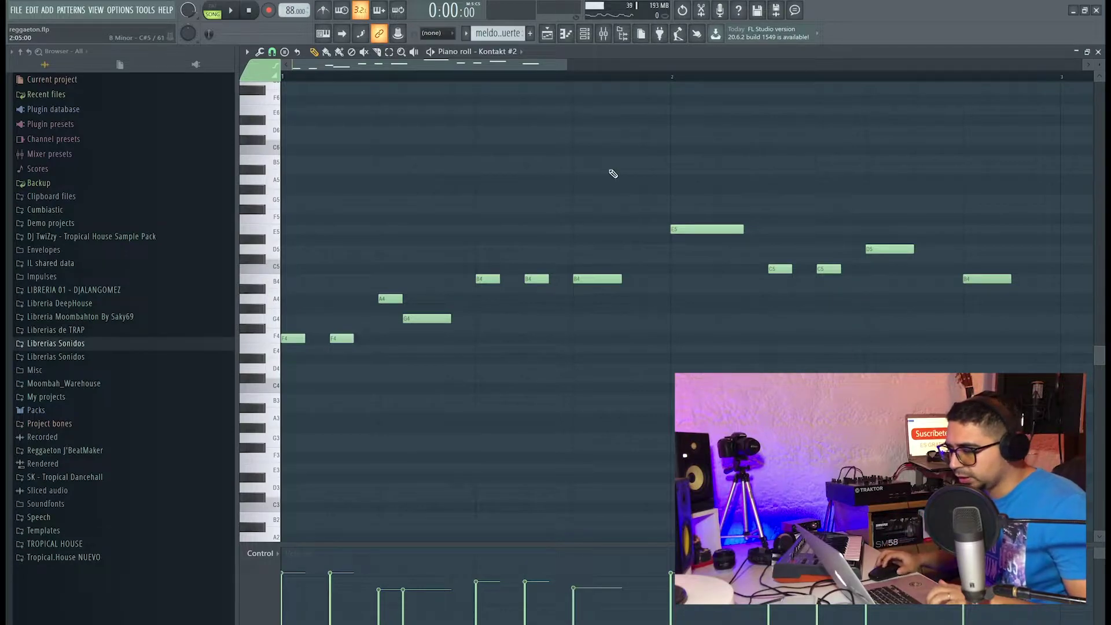
left_click(546, 33)
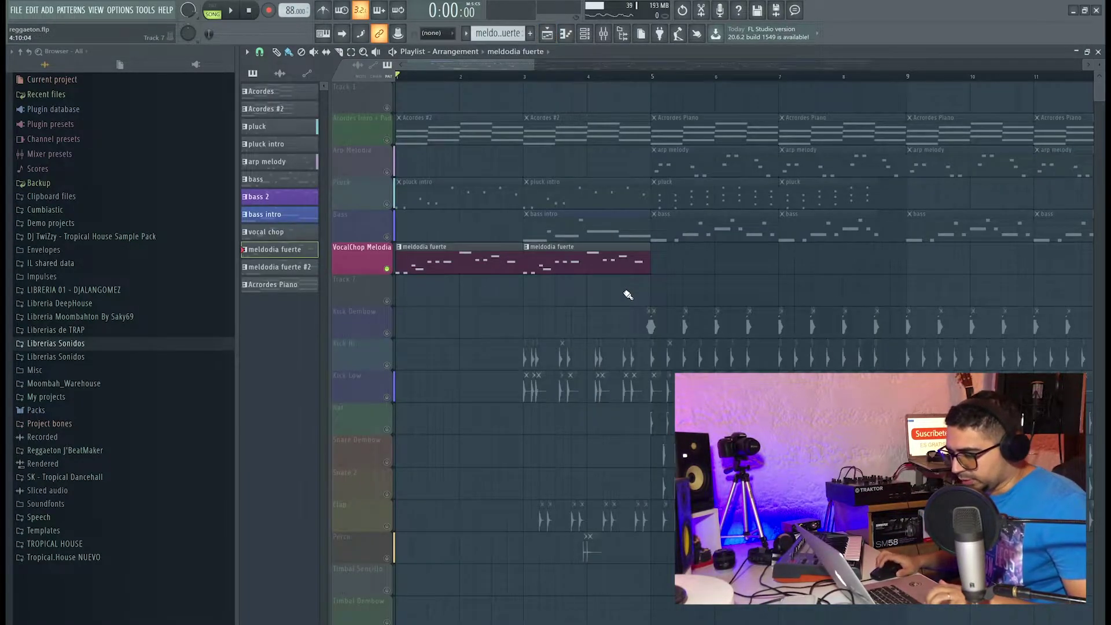
Play the soloed vocal chop melody from the start of the song in the playlist.
scroll(629, 295, "down", 2)
key("space")
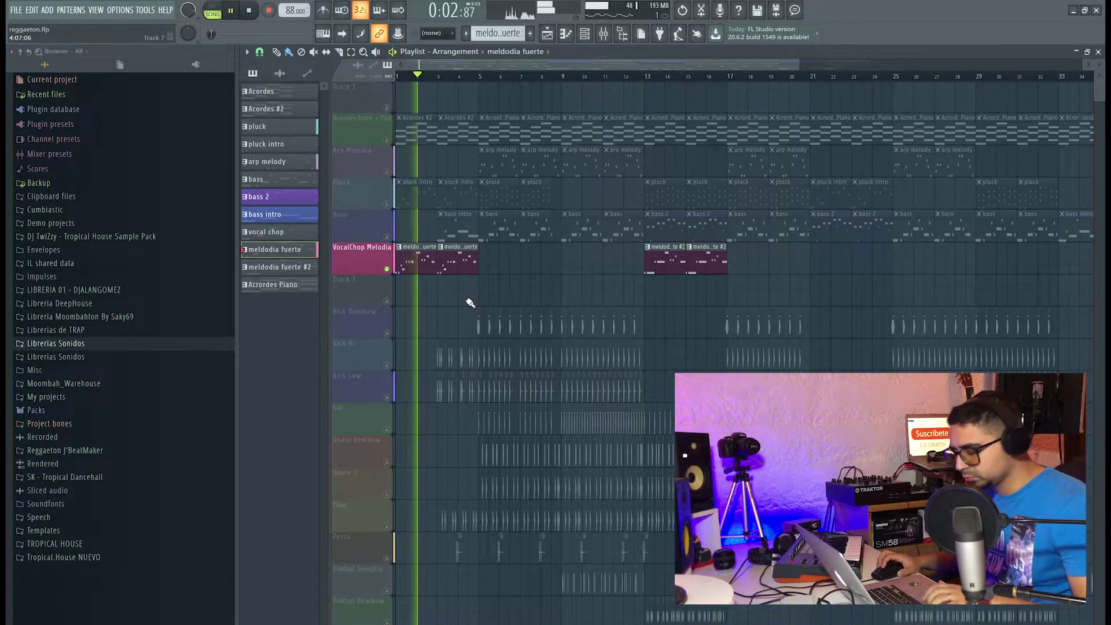
scroll(471, 303, "down", 2)
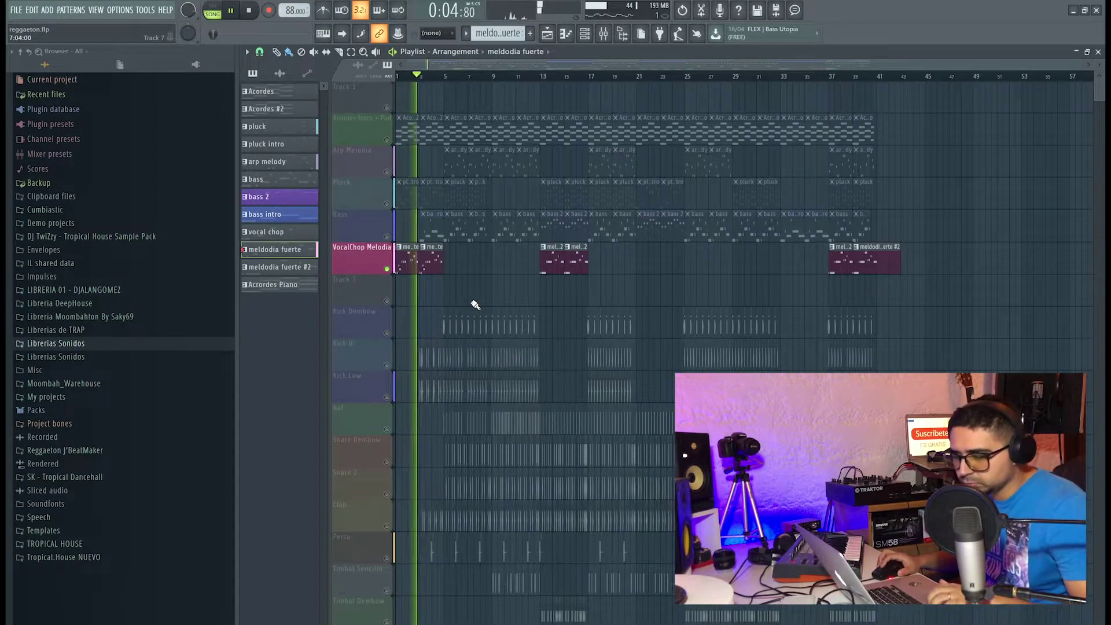
key("space")
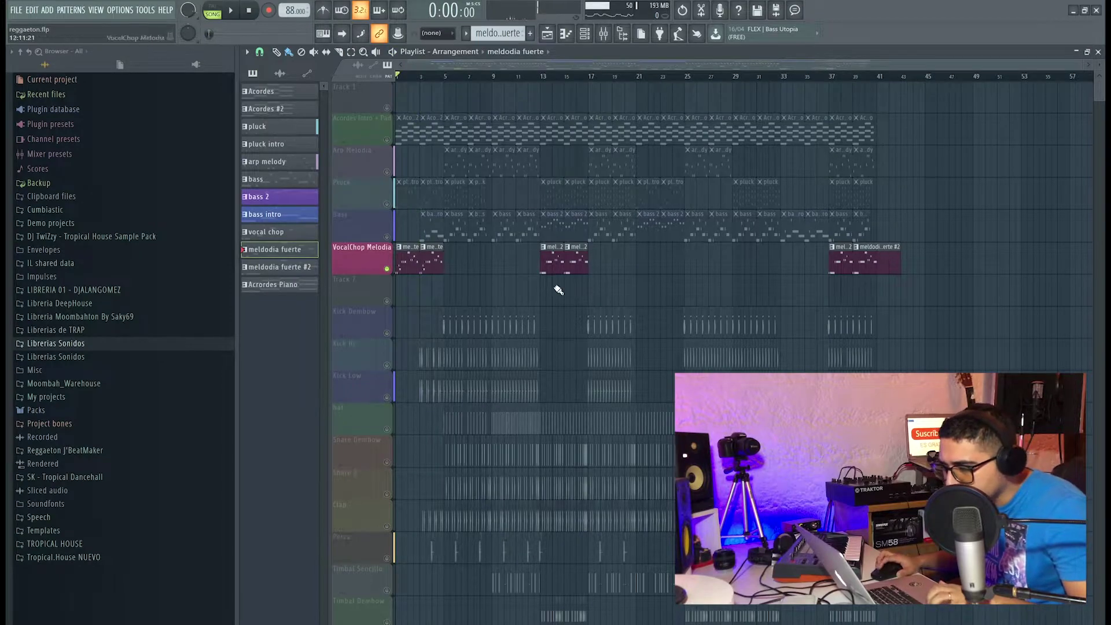
Audition the meldodia fuerte #2 clips from bar 13.
scroll(556, 290, "up", 5)
left_click(492, 77)
key("space")
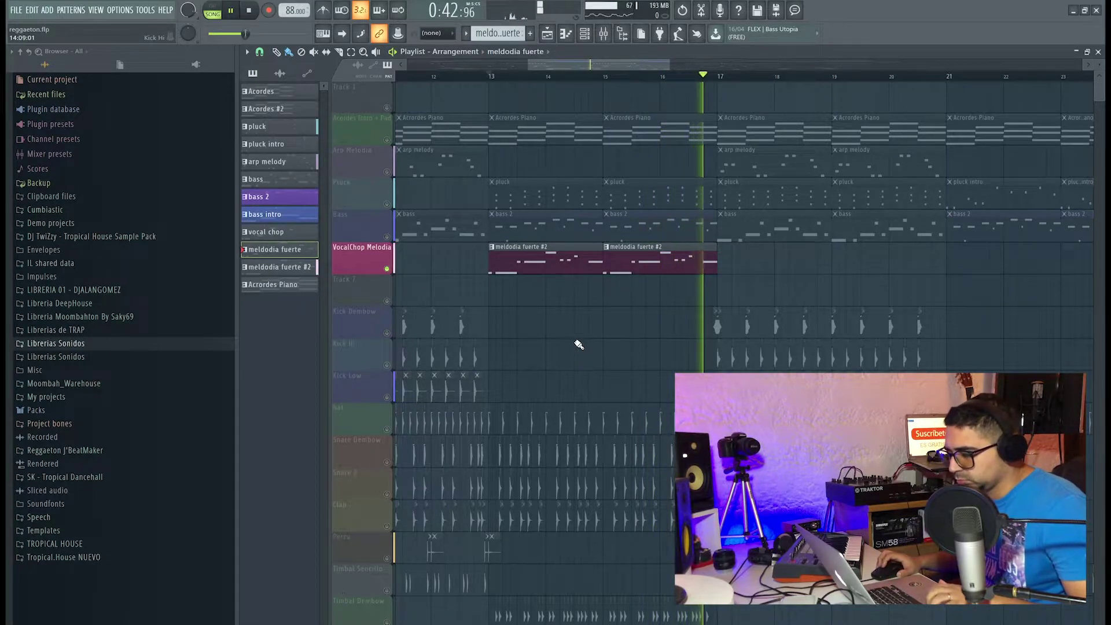
key("space")
Return the playhead to the song start, replay meldodia fuerte in the piano roll and go back to the playlist.
scroll(559, 350, "down", 6)
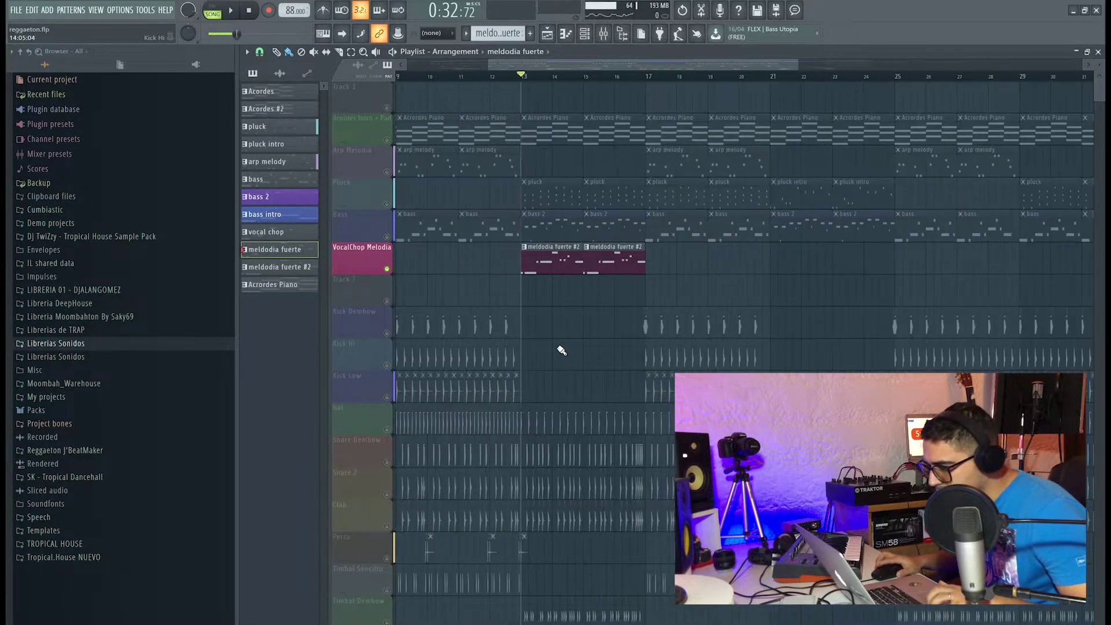
left_click(399, 77)
scroll(399, 76, "up", 4)
double_click(427, 250)
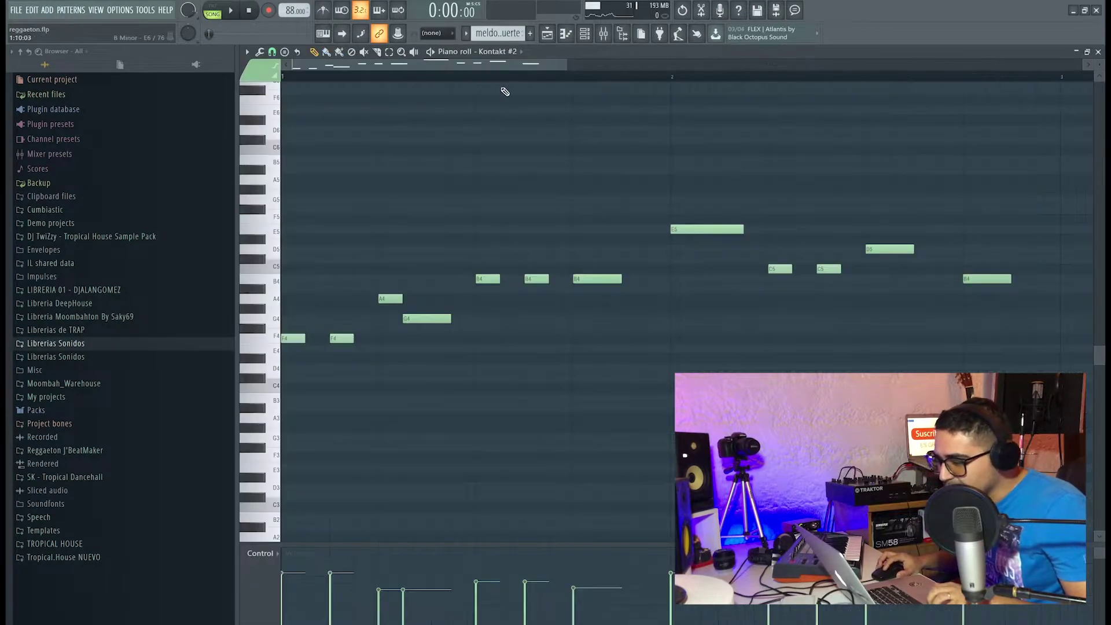
scroll(501, 256, "down", 2)
key("space")
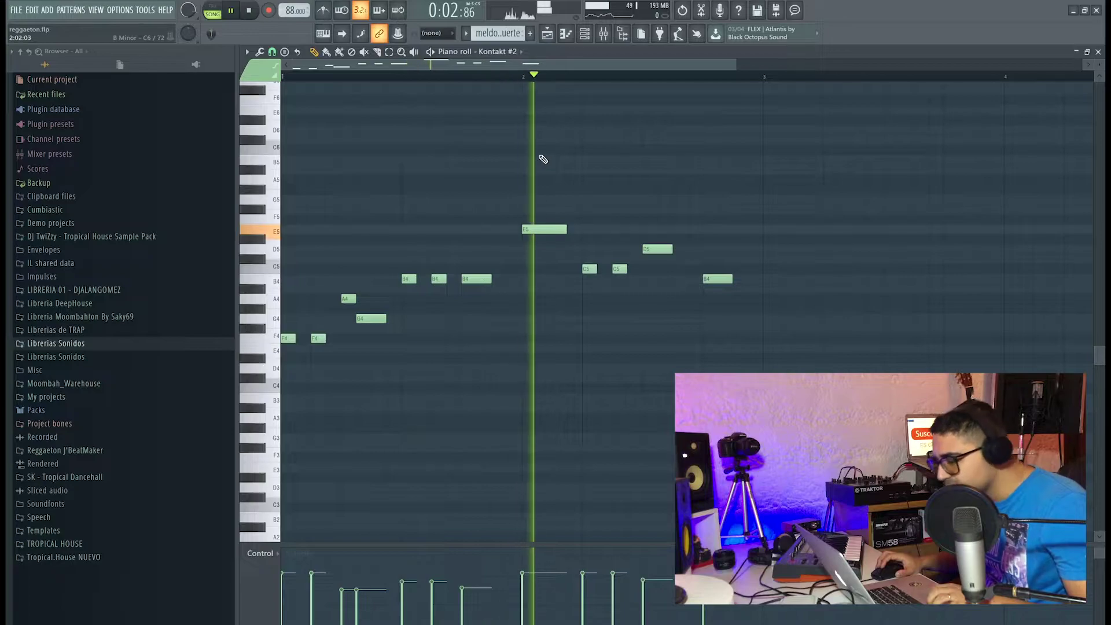
key("space")
left_click(547, 33)
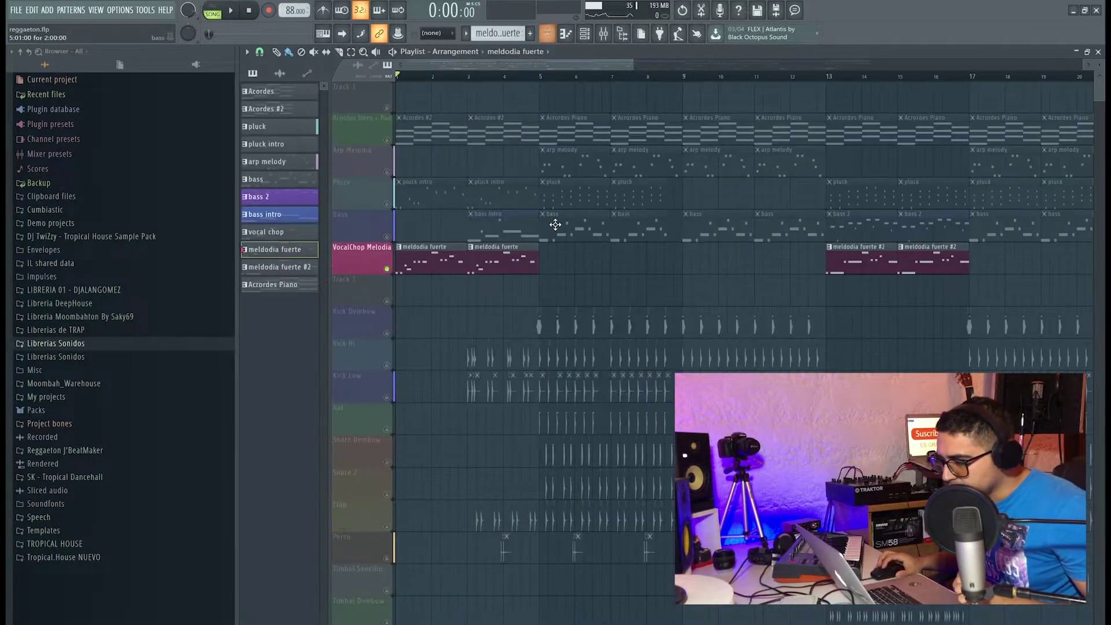
Copy the Acordes #2 chord notes into the meldodia fuerte piano roll for comparison with the vocal chop melody.
double_click(434, 126)
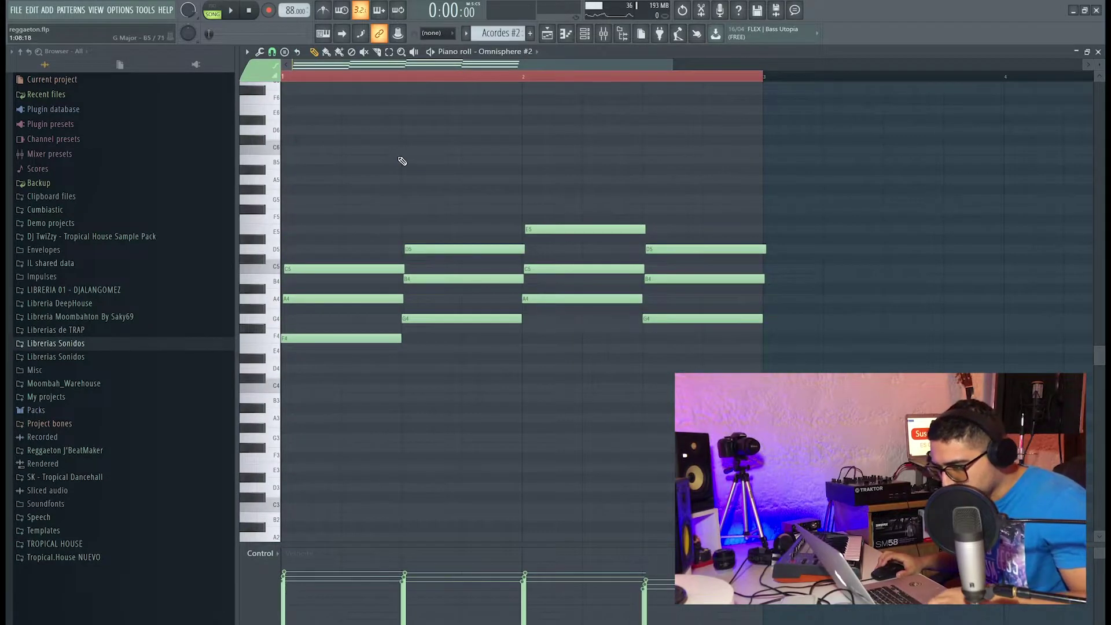
left_click(551, 35)
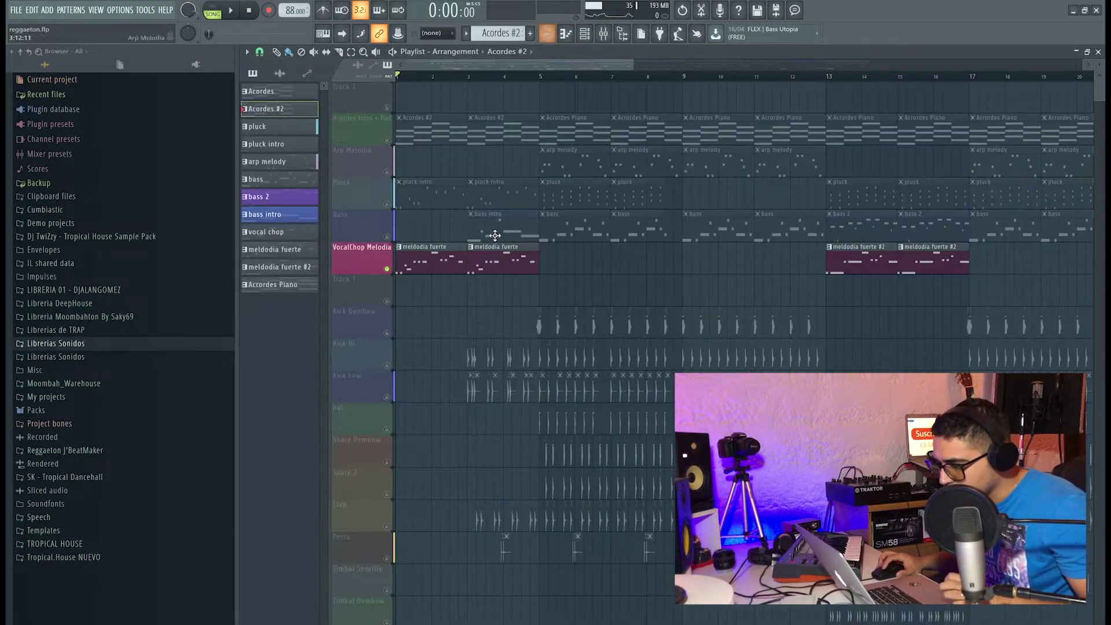
double_click(405, 265)
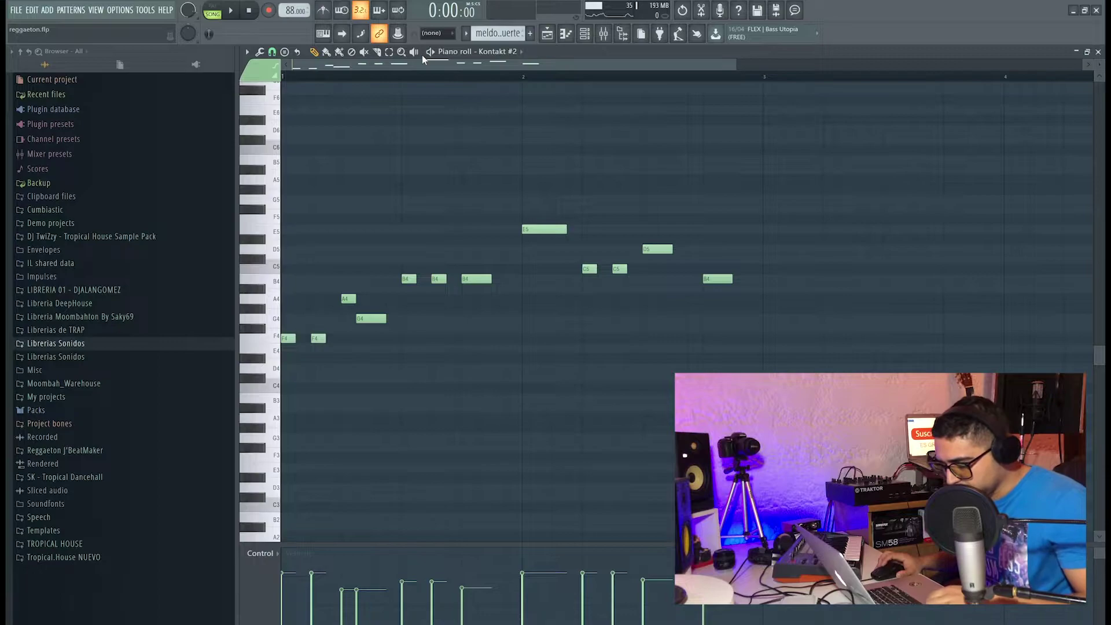
key("ctrl+v")
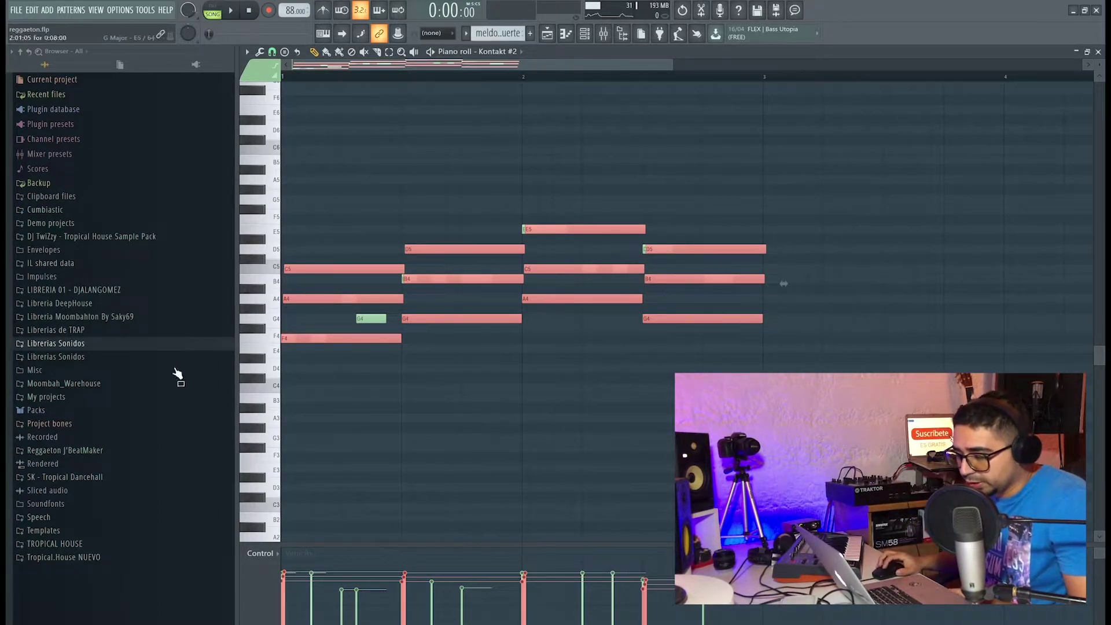
Move the pasted chord notes down one octave, beneath the meldodia fuerte melody.
left_click_drag(314, 338, 226, 496)
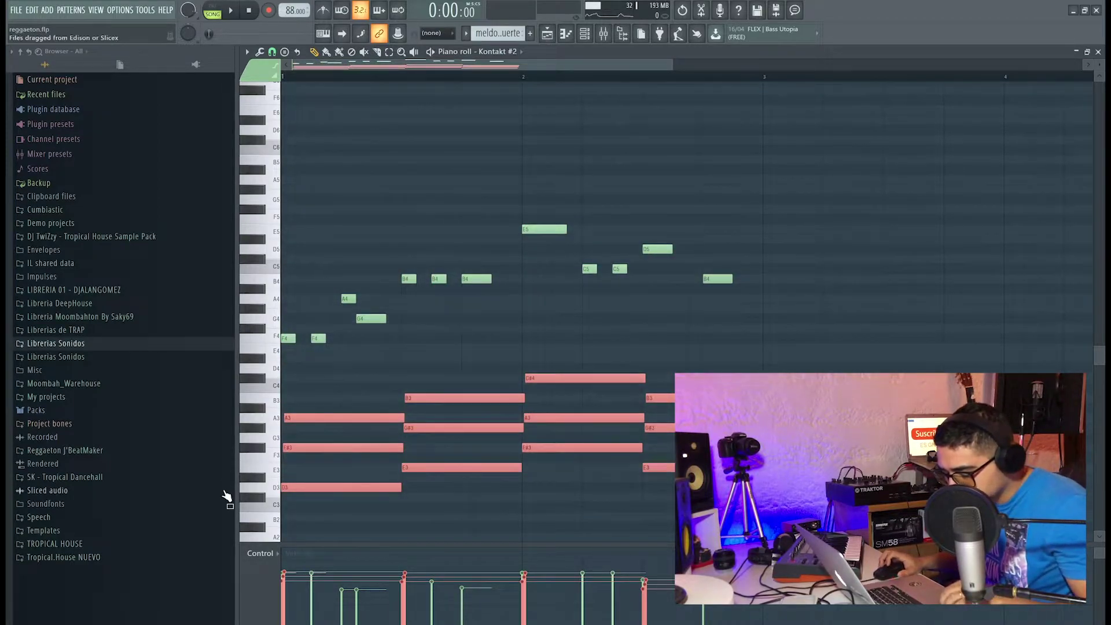
key("ctrl+z")
mouse_move(307, 339)
left_mouse_down()
mouse_move(208, 456)
mouse_move(202, 443)
left_mouse_up()
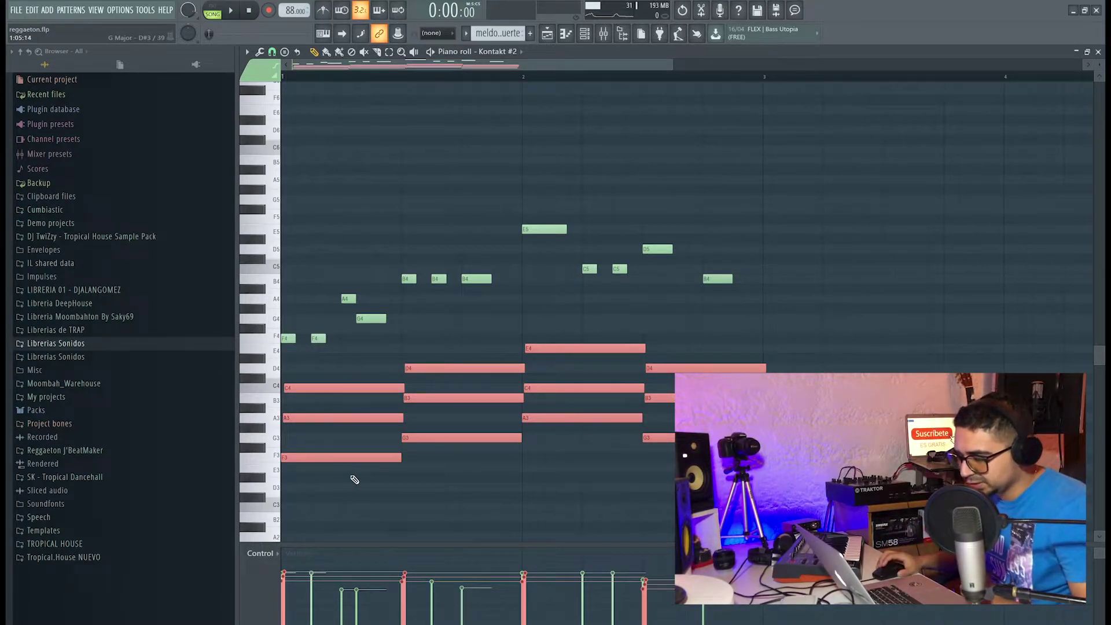
Remove the pasted chord notes from meldodia fuerte and return to the playlist.
right_click(386, 457)
right_click(509, 398)
right_click(573, 388)
right_click(656, 398)
left_click(547, 33)
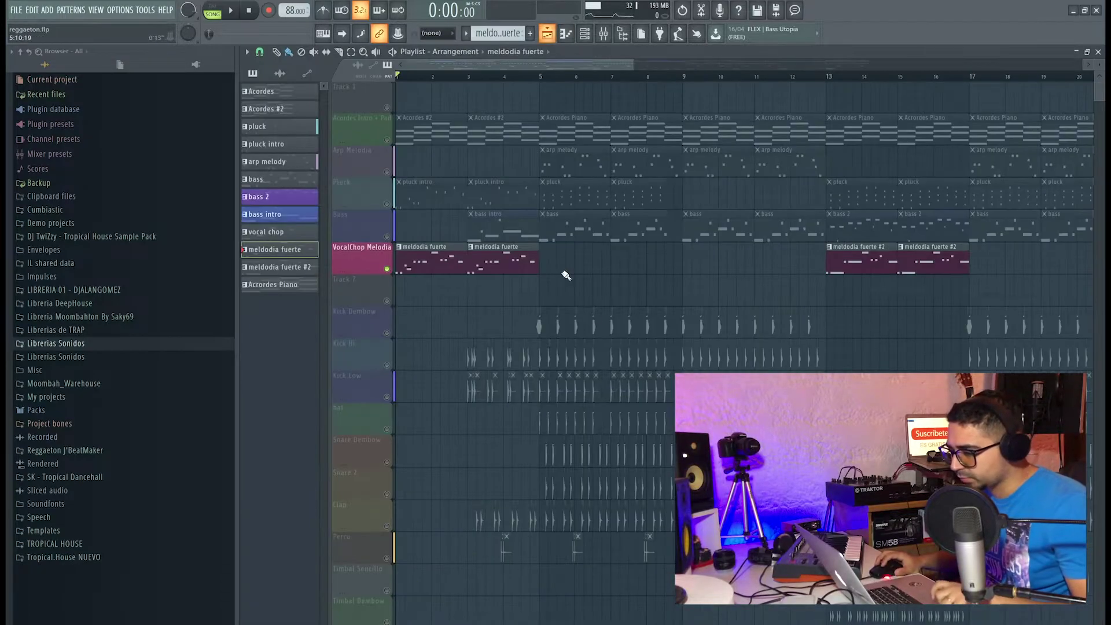
Solo the Kick Dembow track and survey where its clips sit across the whole arrangement.
left_click(393, 335)
scroll(483, 449, "down", 4)
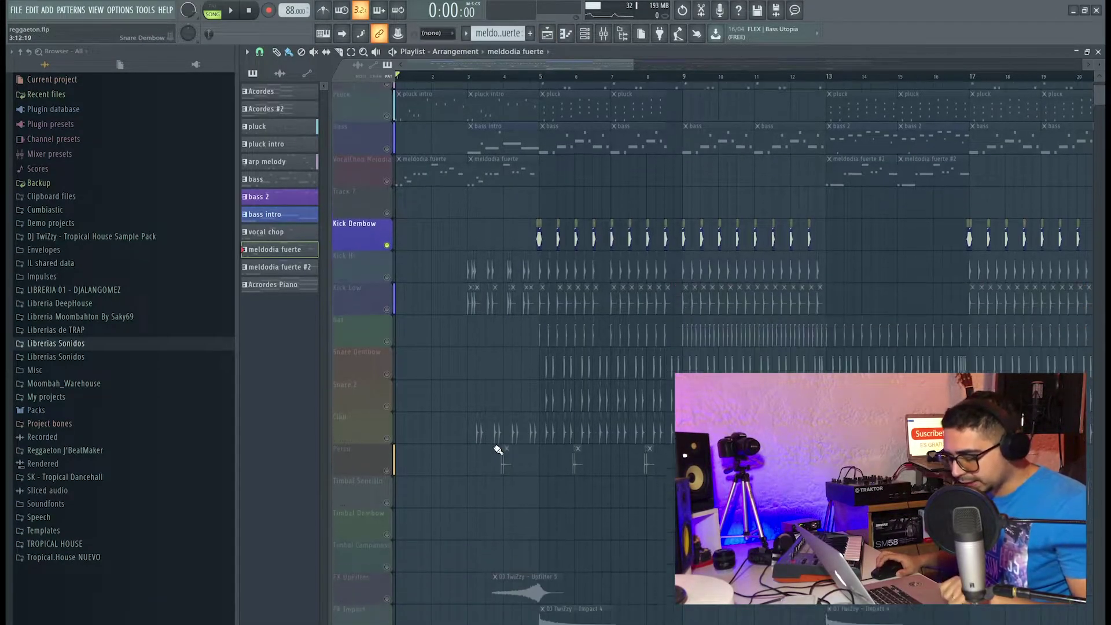
scroll(509, 449, "up", 1)
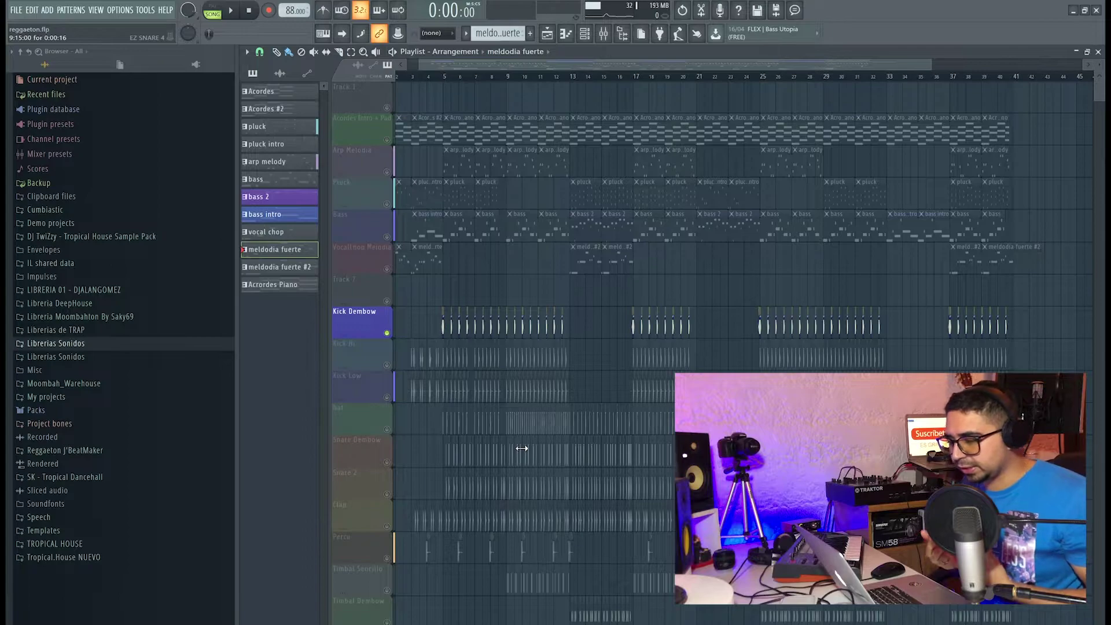
scroll(620, 385, "up", 6)
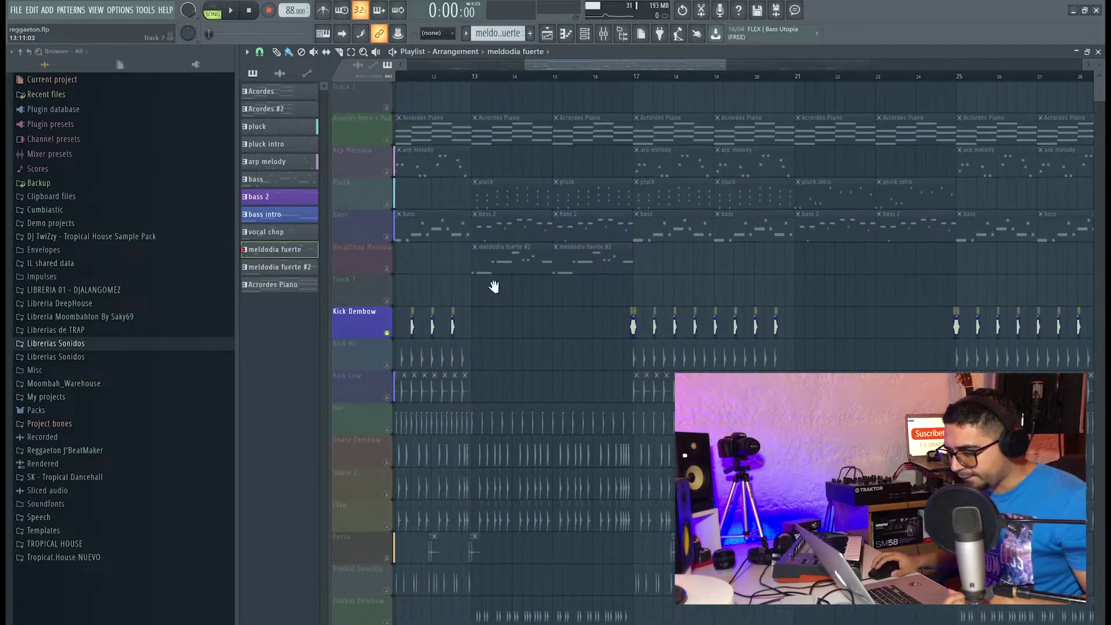
scroll(497, 283, "down", 2)
Solo Kick Hi briefly, bringing all tracks back, and place the playhead at bar 5.
right_click(387, 303)
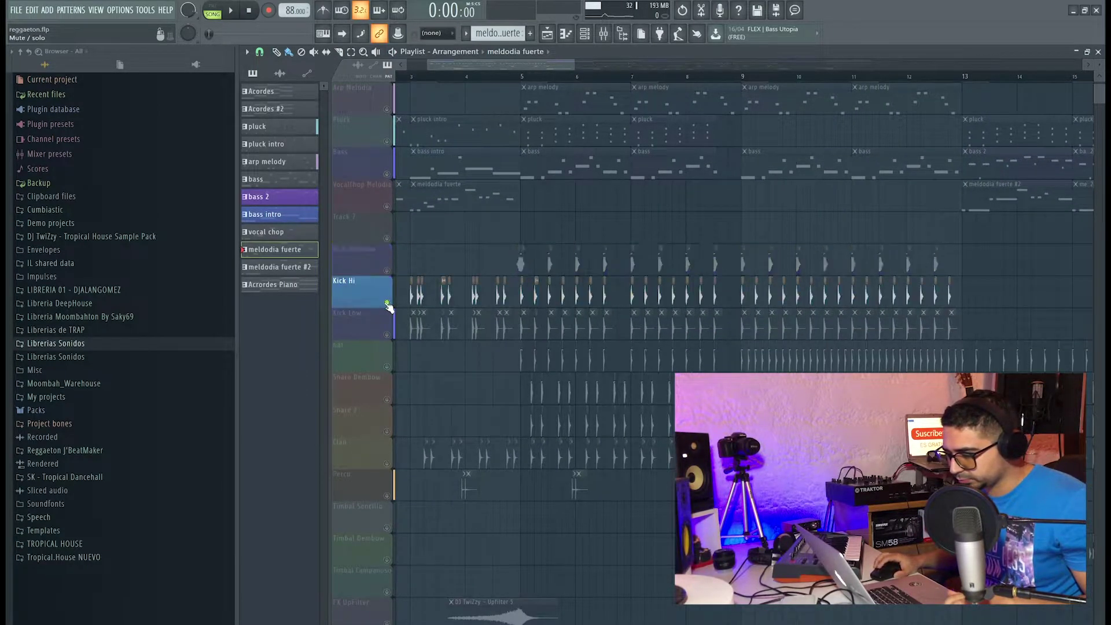
right_click(387, 303)
left_click(522, 75)
Examine up close how the kick, hat, snare and clap clips line up from bar 5 onward.
scroll(514, 359, "up", 8)
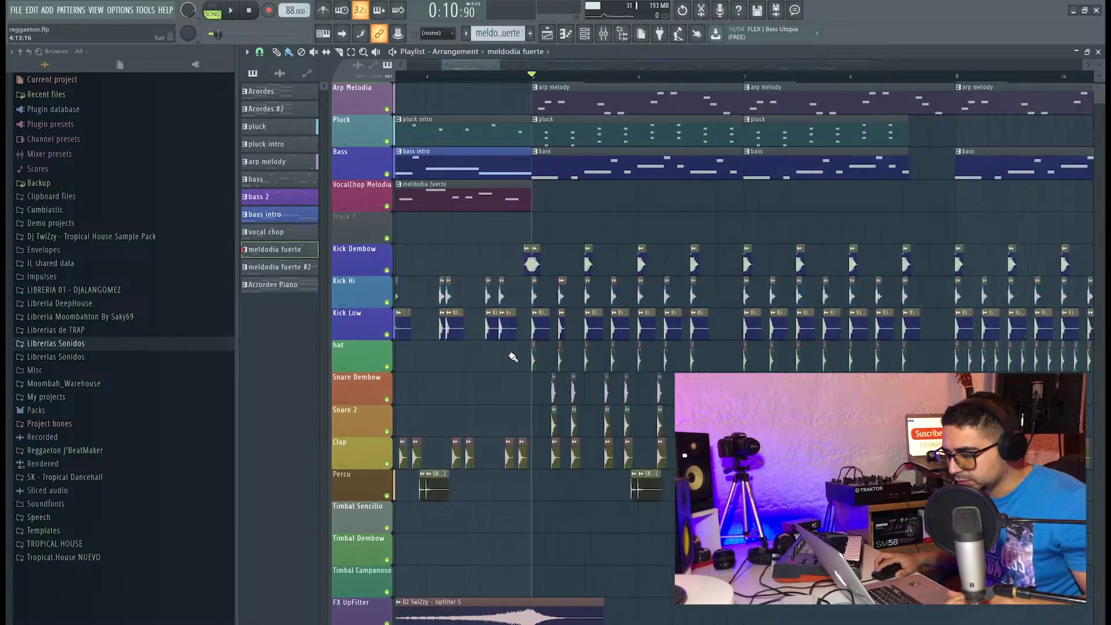
left_click_drag(467, 371, 445, 364)
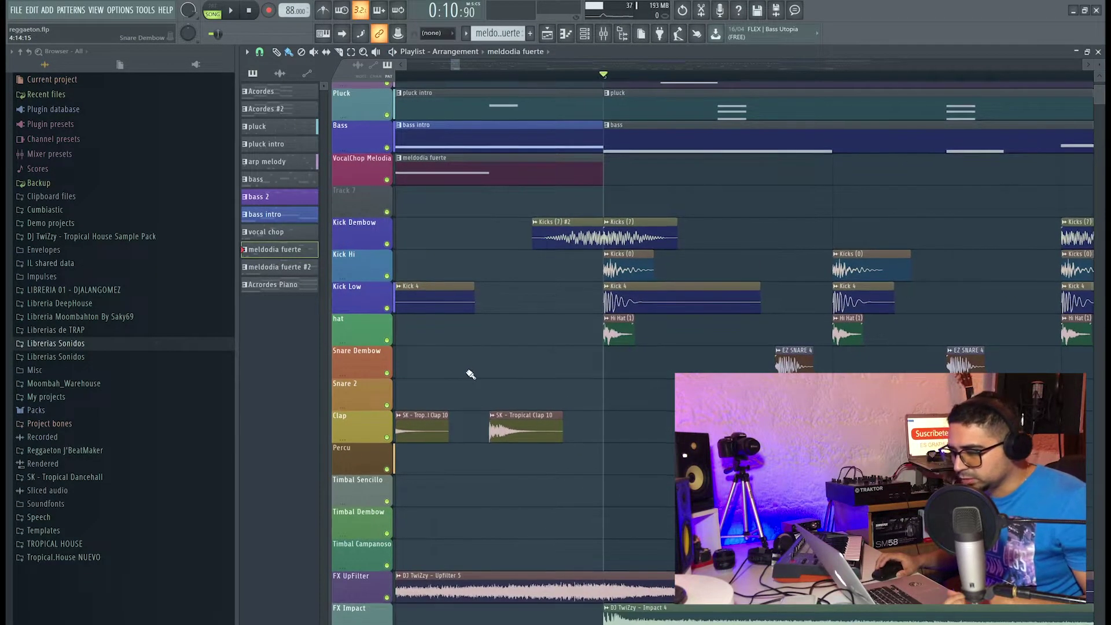
scroll(400, 326, "down", 4)
scroll(627, 438, "up", 5)
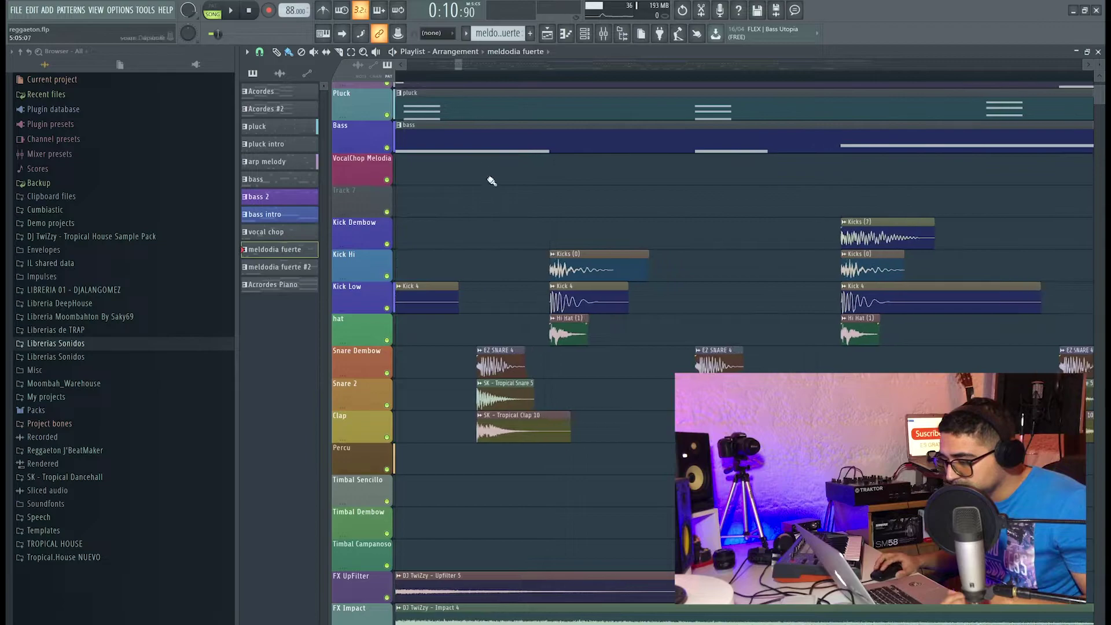
left_click(463, 74)
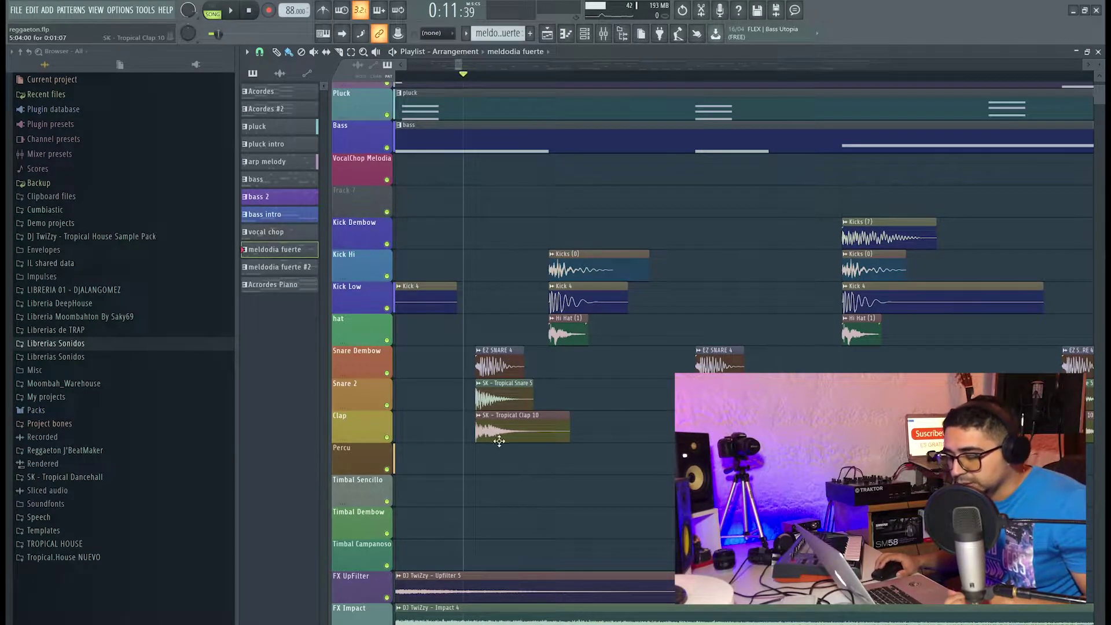
scroll(524, 457, "down", 5)
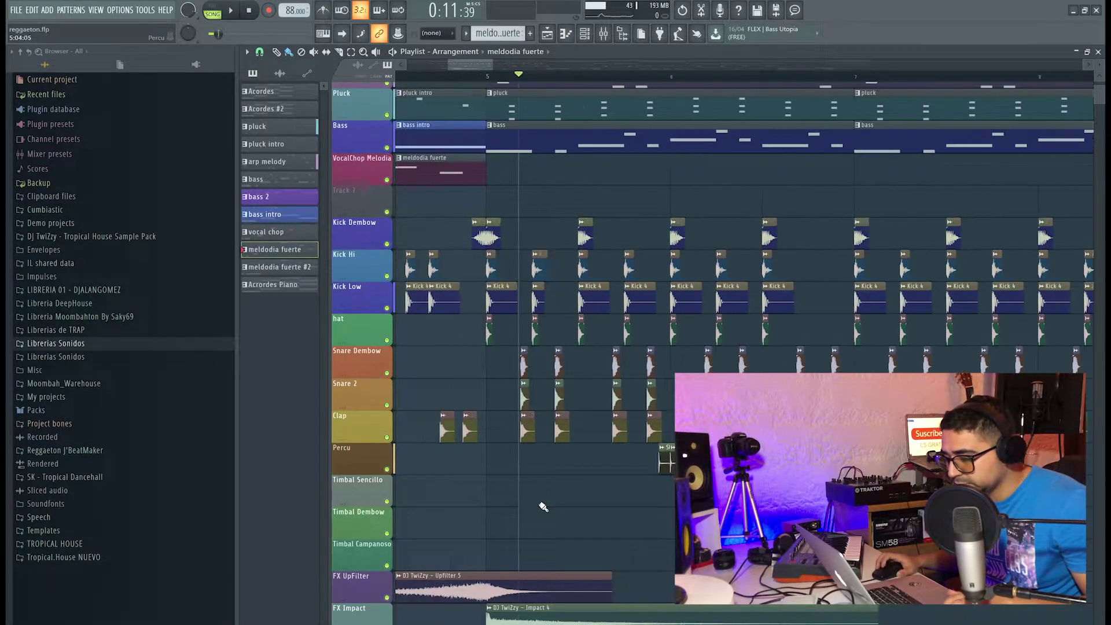
scroll(535, 473, "down", 3)
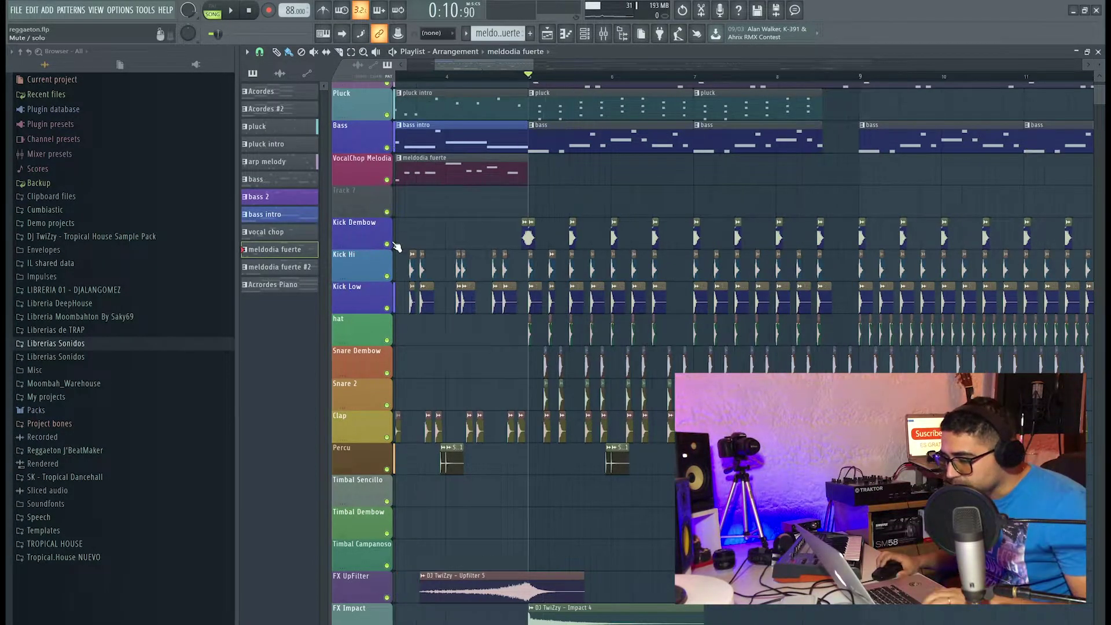
Solo the Kick Dembow track and audition it from bar 5.
right_click(387, 244)
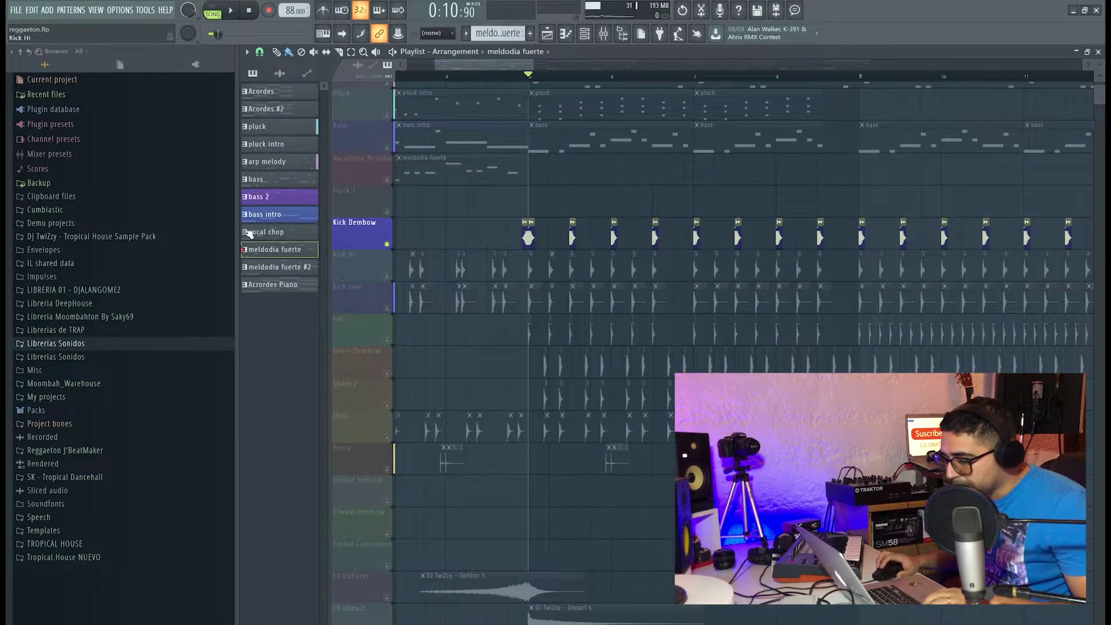
key("space")
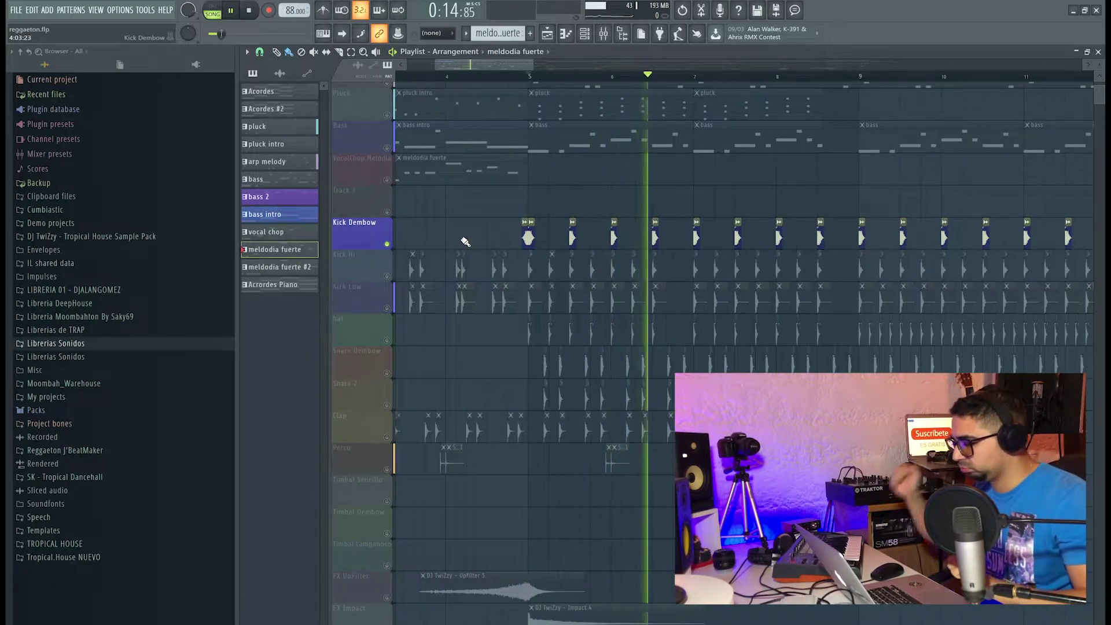
key("space")
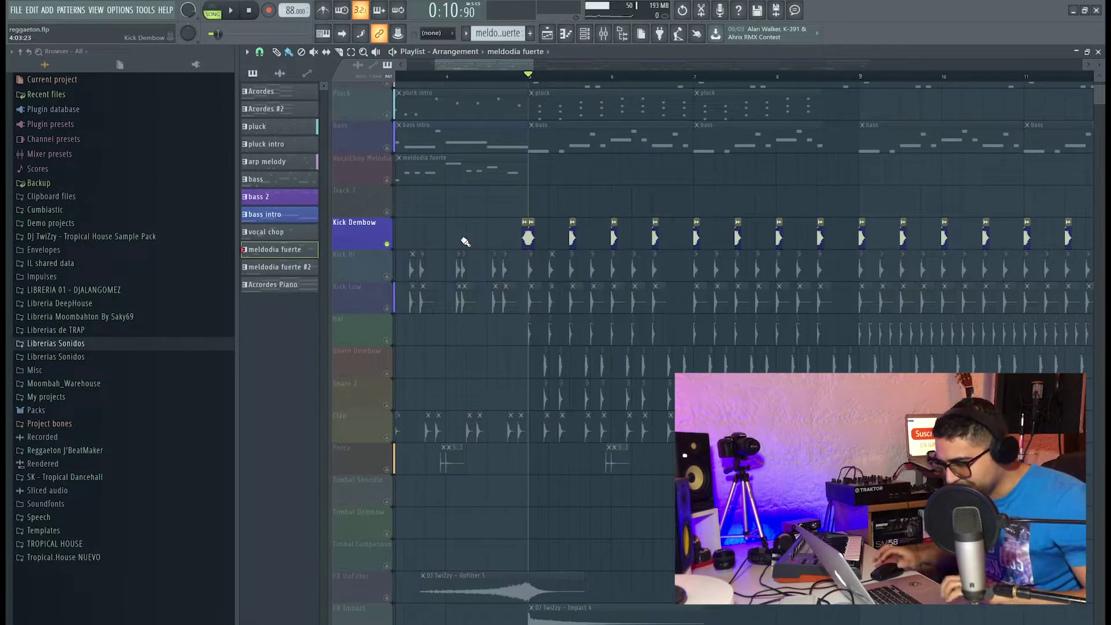
scroll(501, 271, "up", 2)
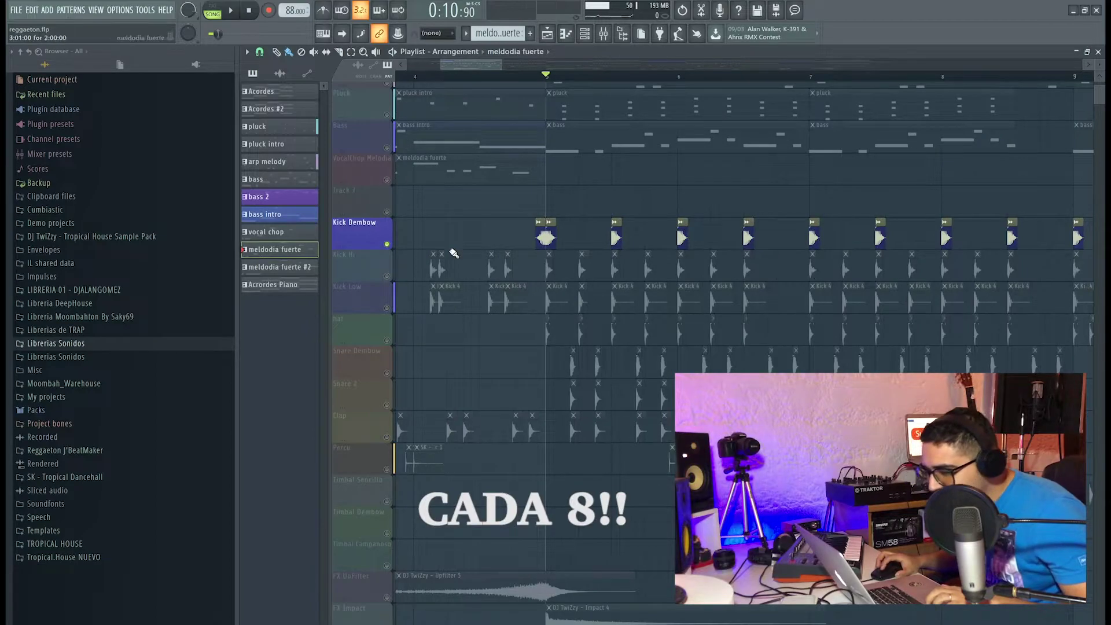
Switch the solo to the Kick Hi track and audition its pattern repeatedly from bar 5.
left_click(387, 277)
scroll(387, 277, "up", 2)
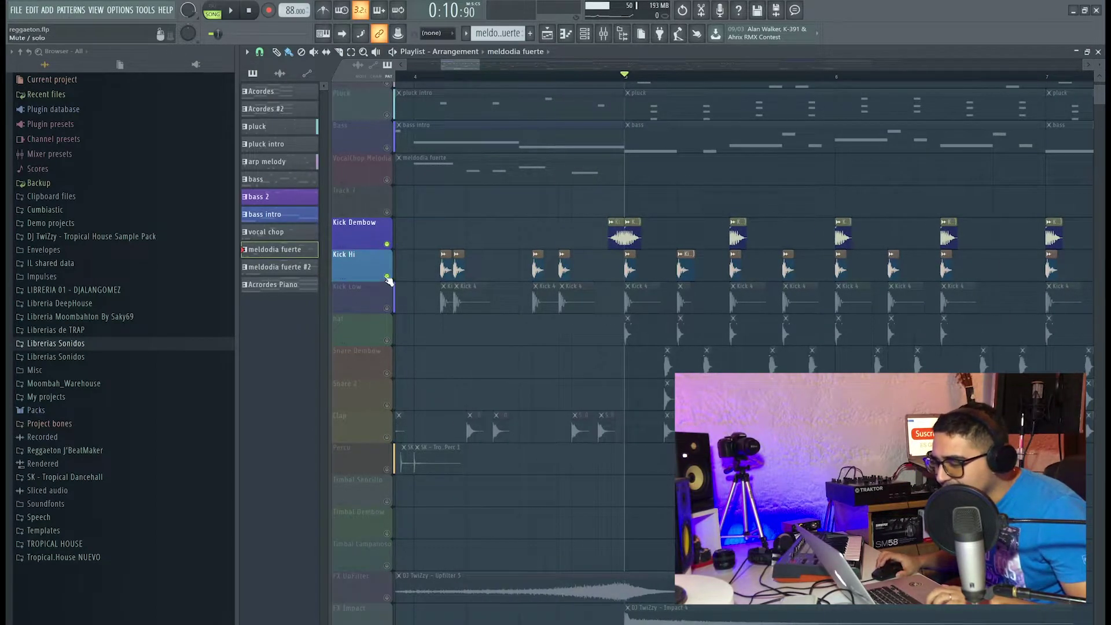
left_click_drag(542, 393, 468, 431)
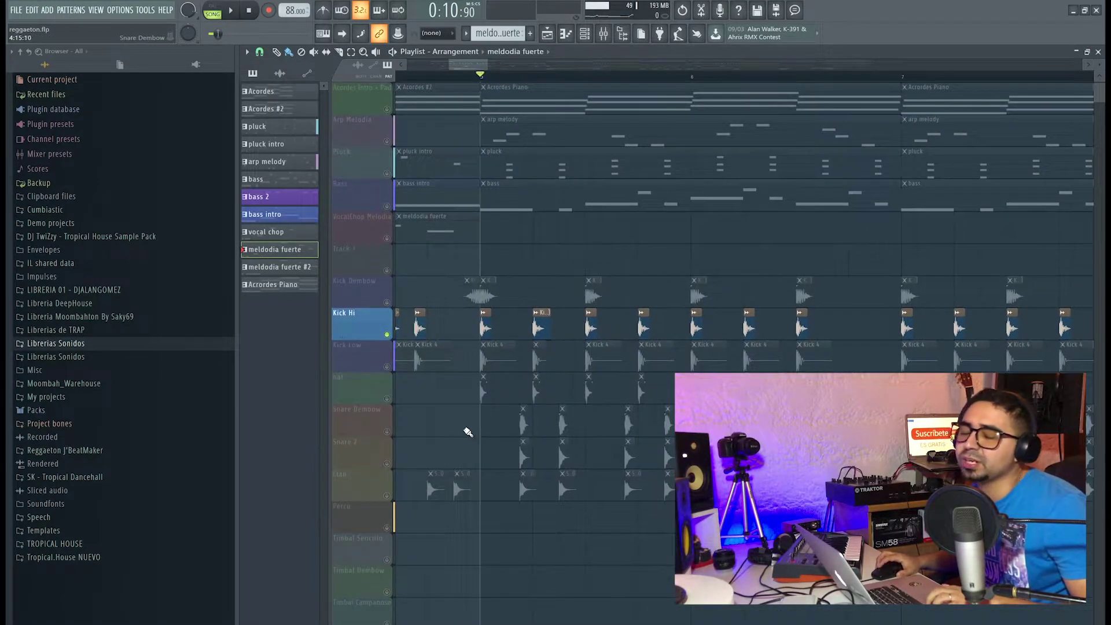
key("space")
key("space")
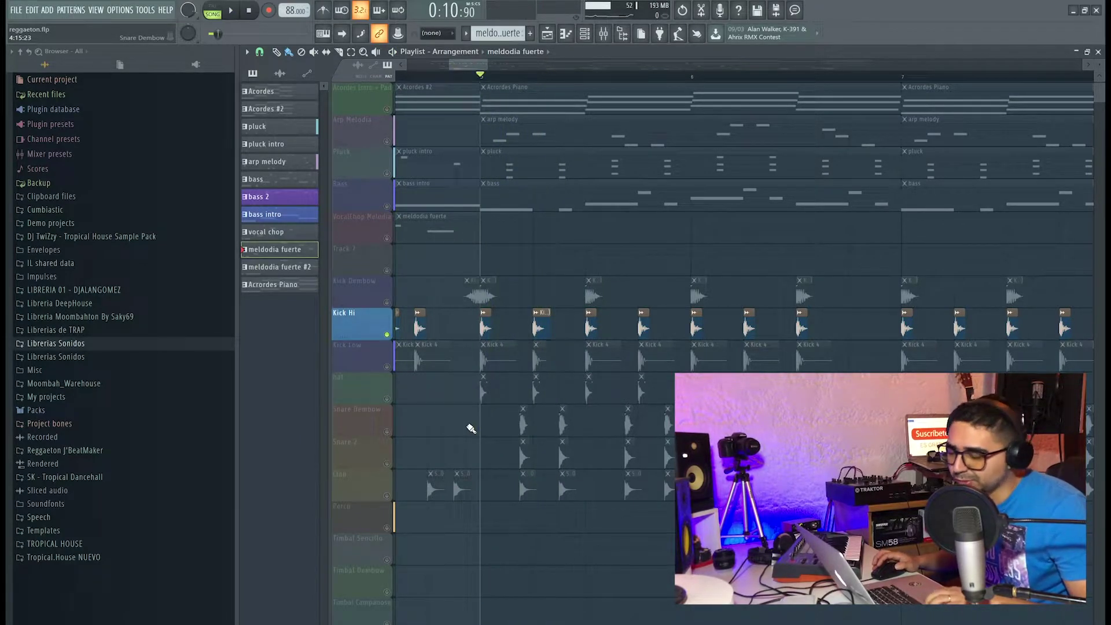
key("space")
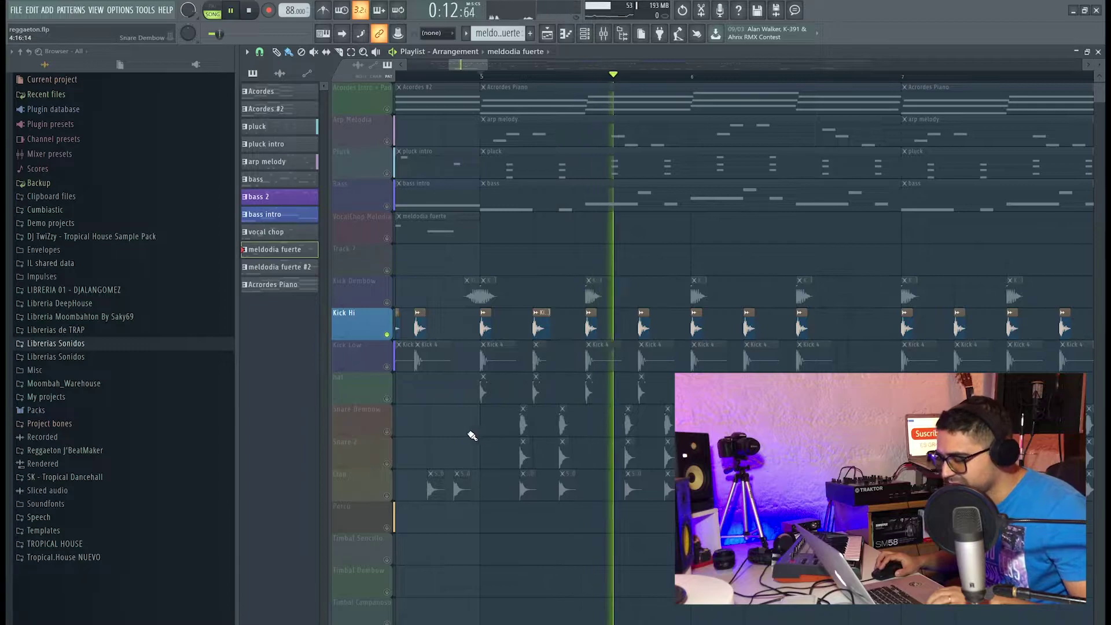
left_click_drag(472, 435, 486, 446)
key("space")
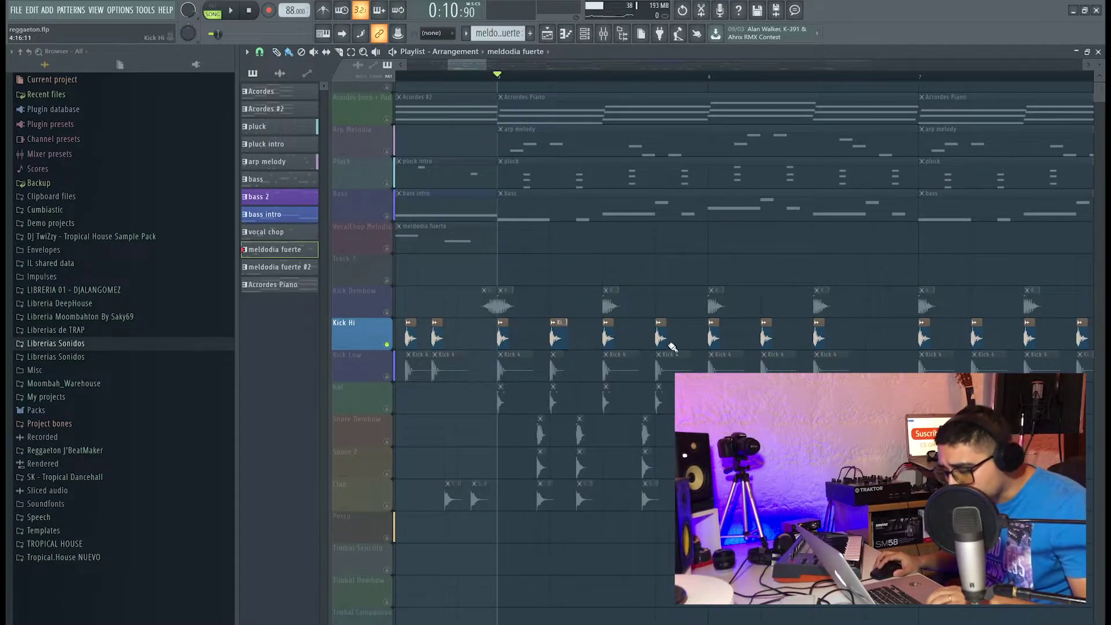
key("space")
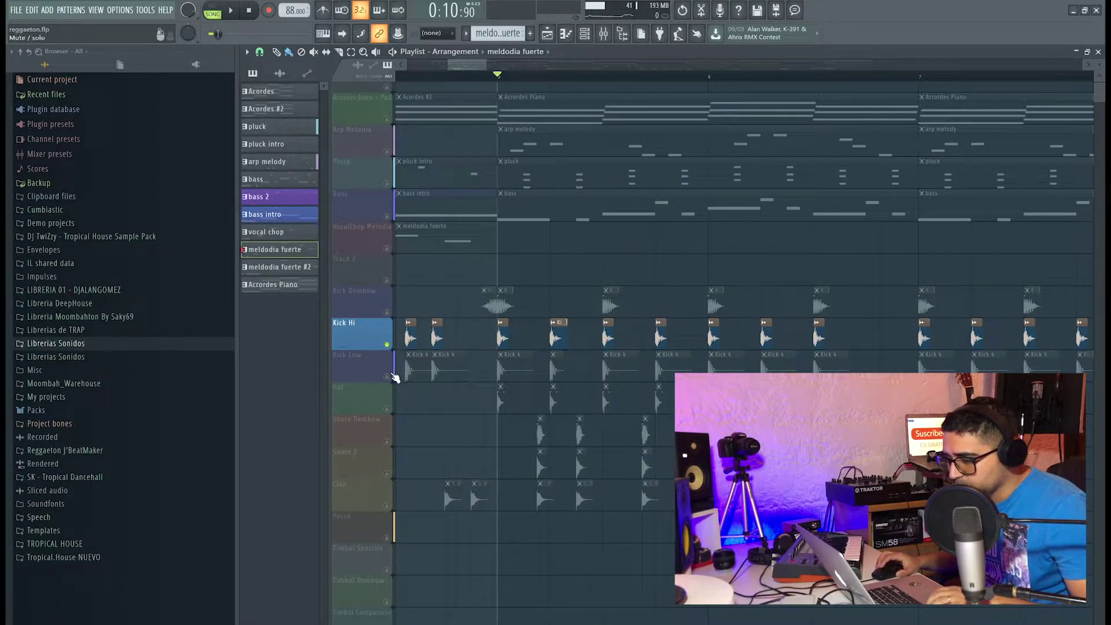
Solo the Kick Low track and audition it from bar 5.
left_click(391, 377)
key("space")
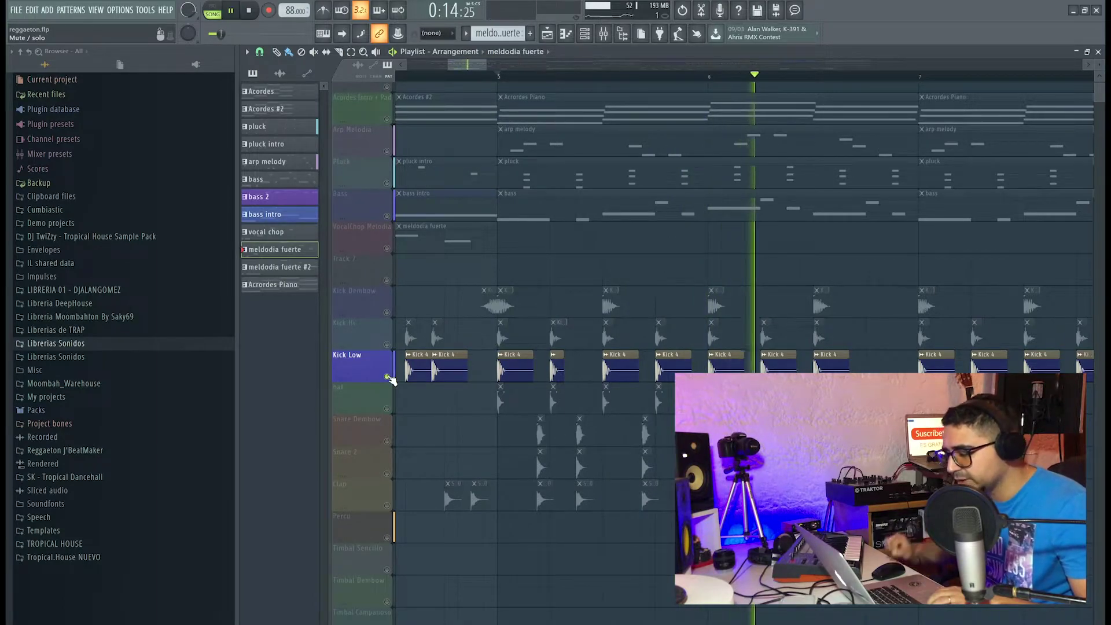
key("space")
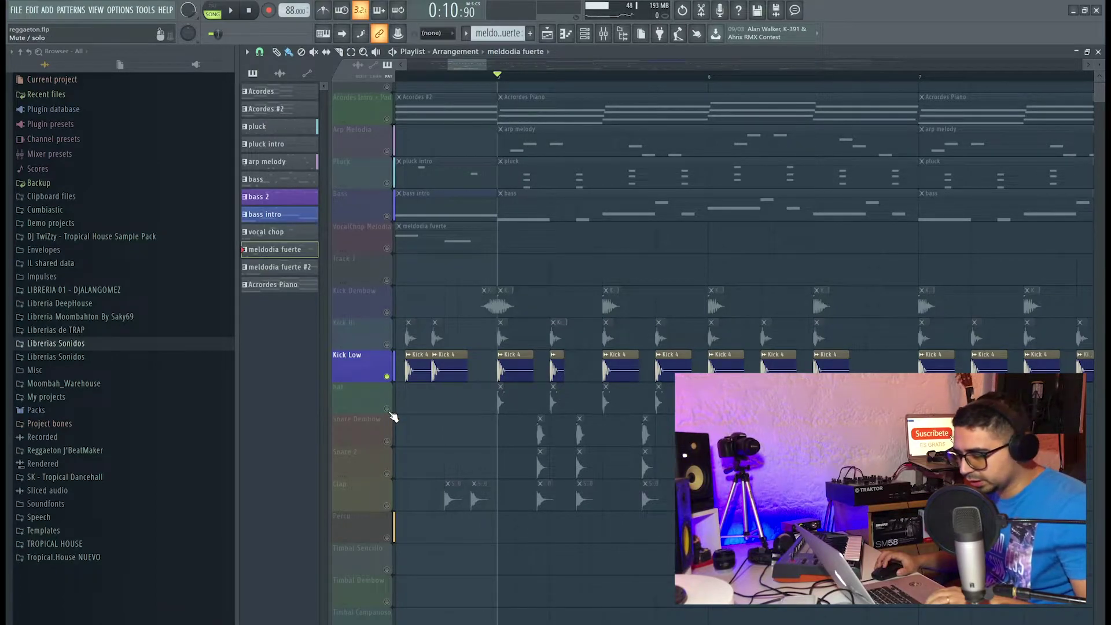
Solo the hat track and audition it from bar 5.
left_click(387, 409, "ctrl")
key("space")
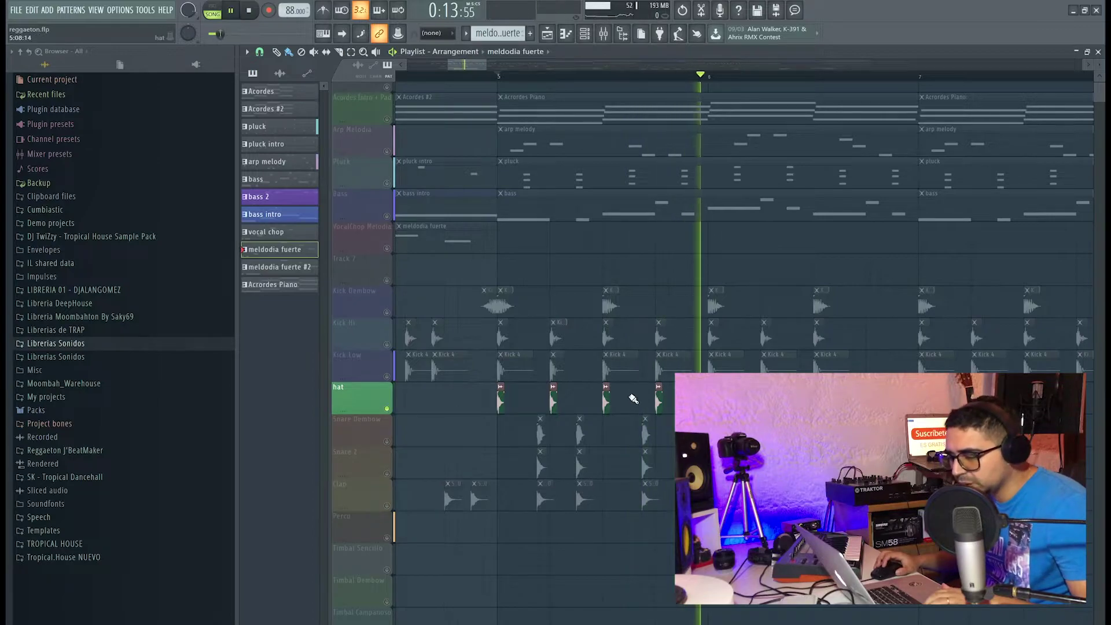
key("space")
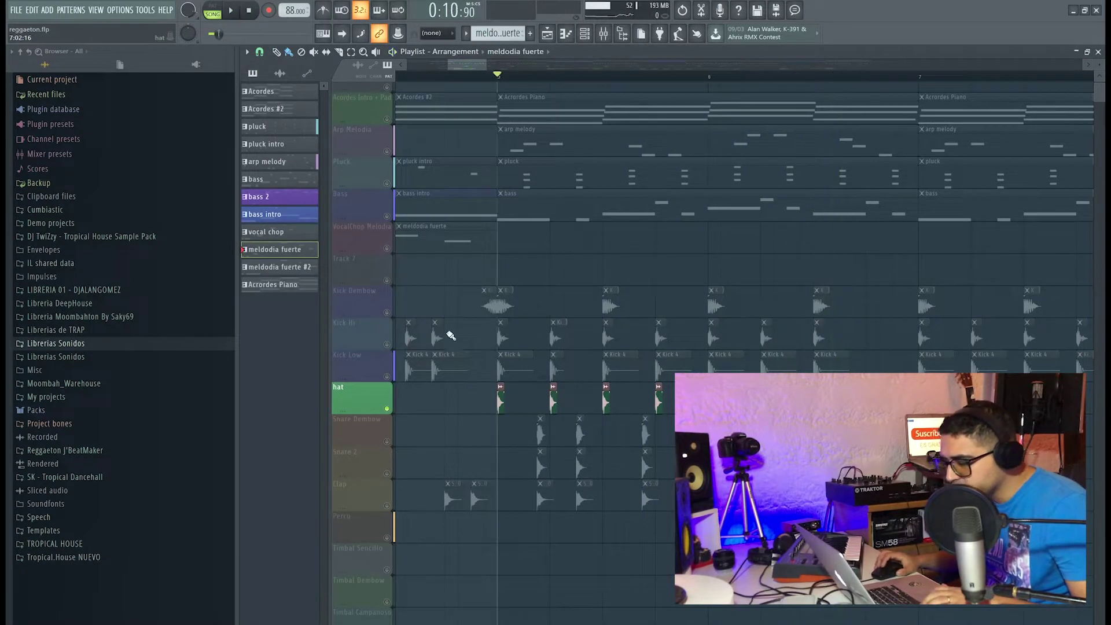
Solo the Snare Dembow track and audition its hits up close from bar 5.
left_click(388, 441, "ctrl")
scroll(470, 481, "up", 3)
left_click_drag(587, 552, 535, 548)
scroll(575, 513, "up", 2)
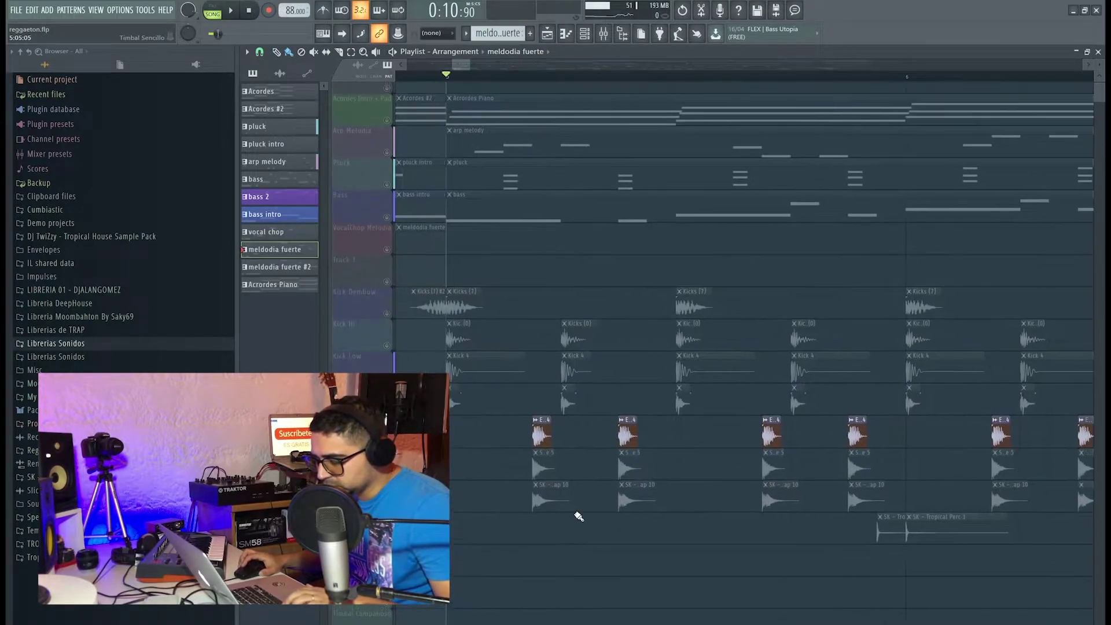
key("space")
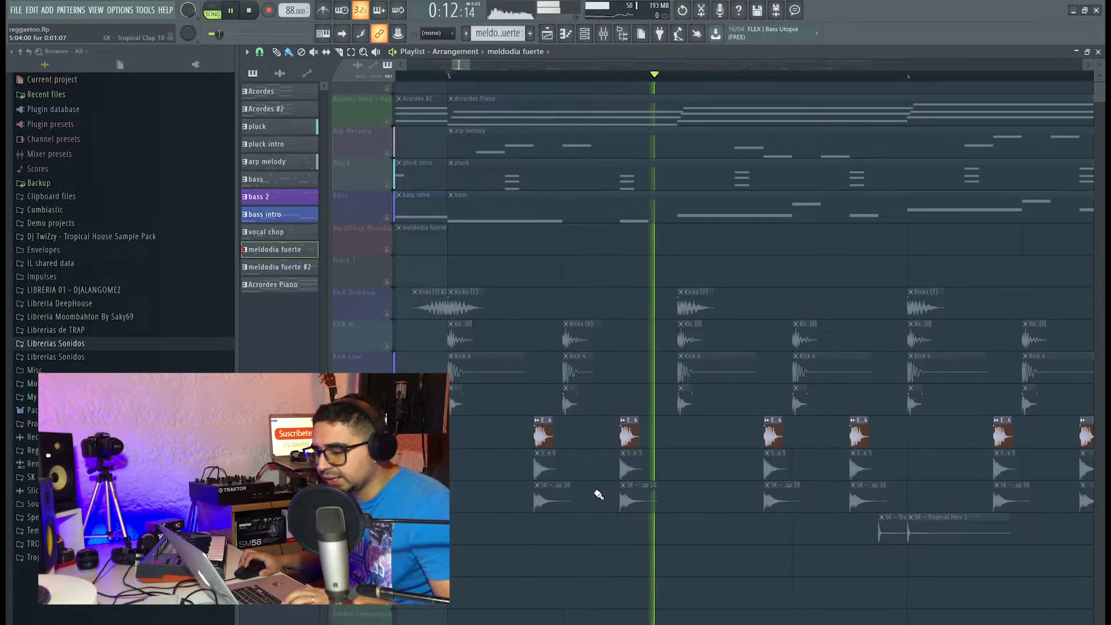
scroll(671, 548, "down", 1)
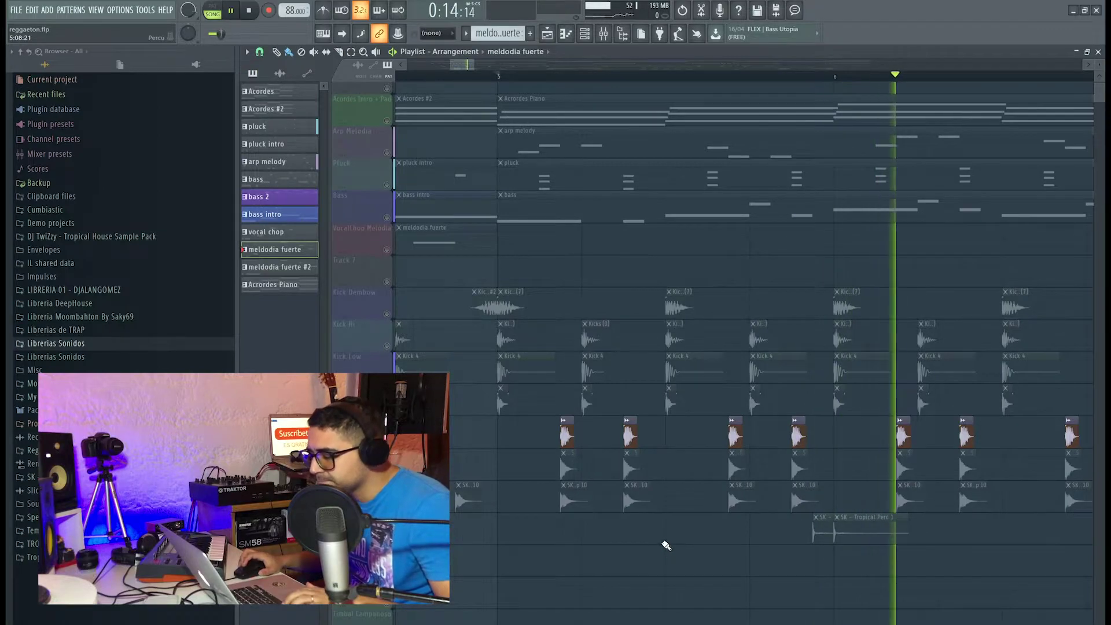
key("space")
Solo the Snare 2 track and audition it from bar 5.
left_click(387, 474, "ctrl")
key("space")
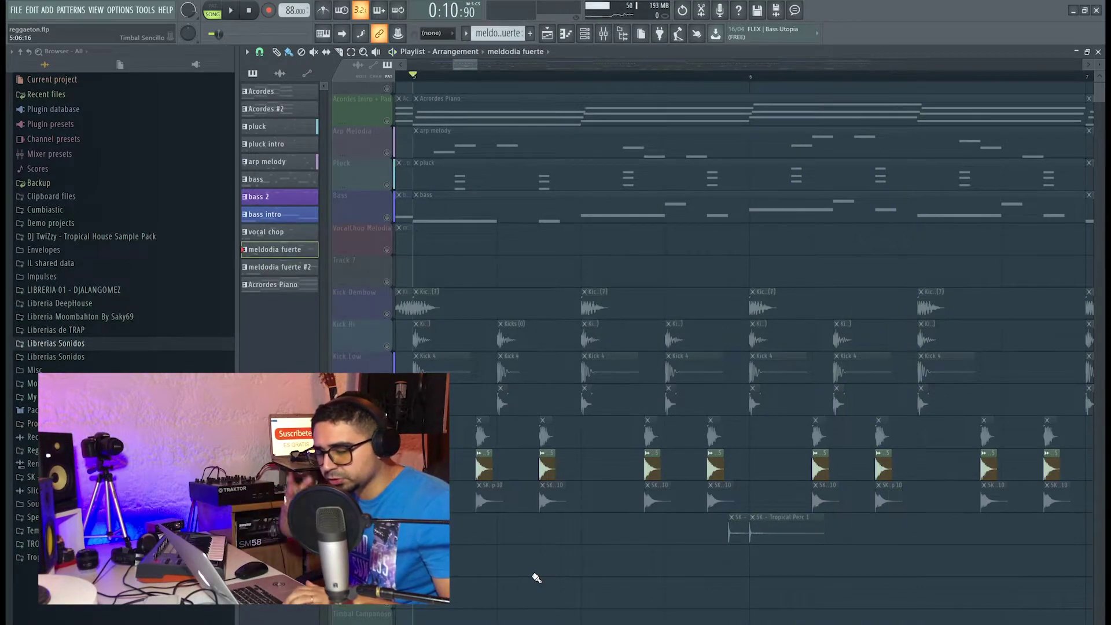
Solo the Clap track and audition it from bar 5 within the full arrangement.
key("space")
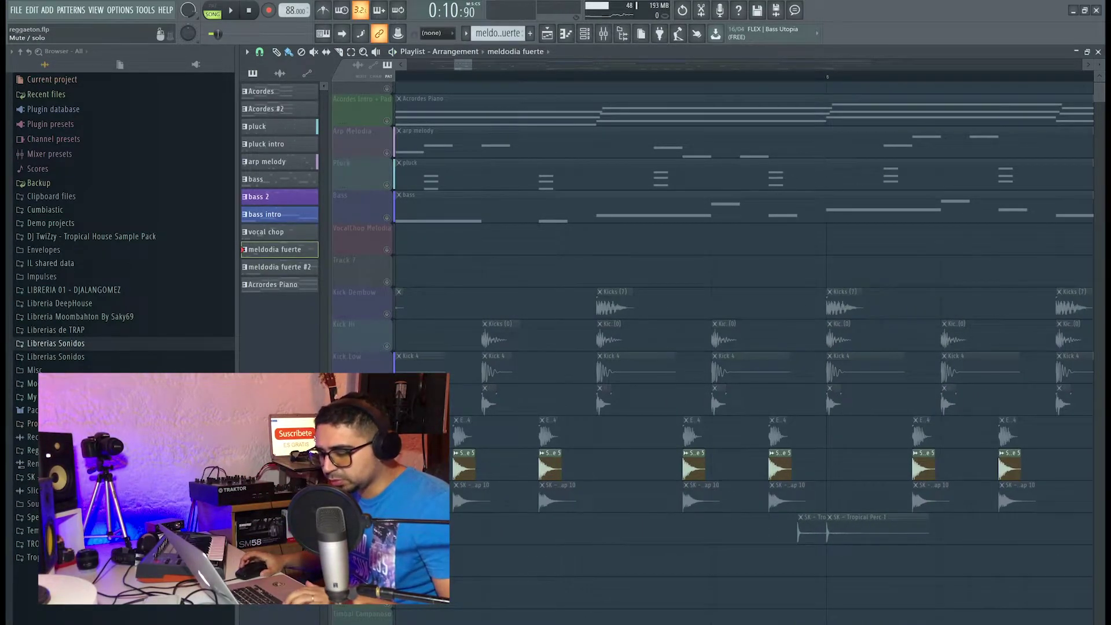
right_click(386, 507)
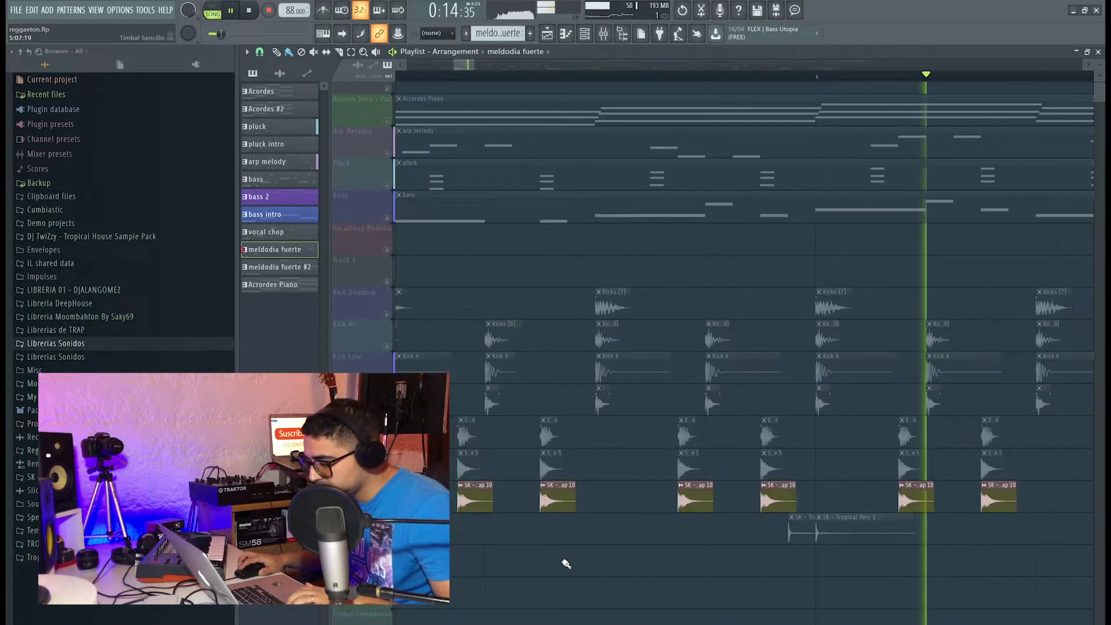
scroll(565, 565, "down", 3)
scroll(584, 569, "down", 4)
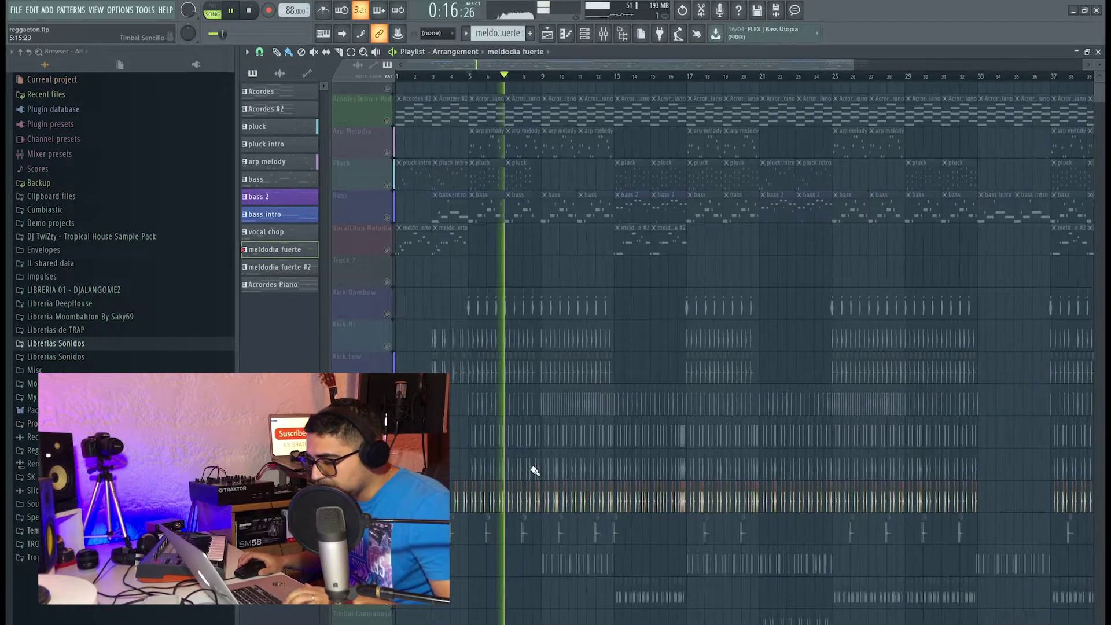
Audition the Clap track's pattern from bar 13 and examine its hits up close.
key("space")
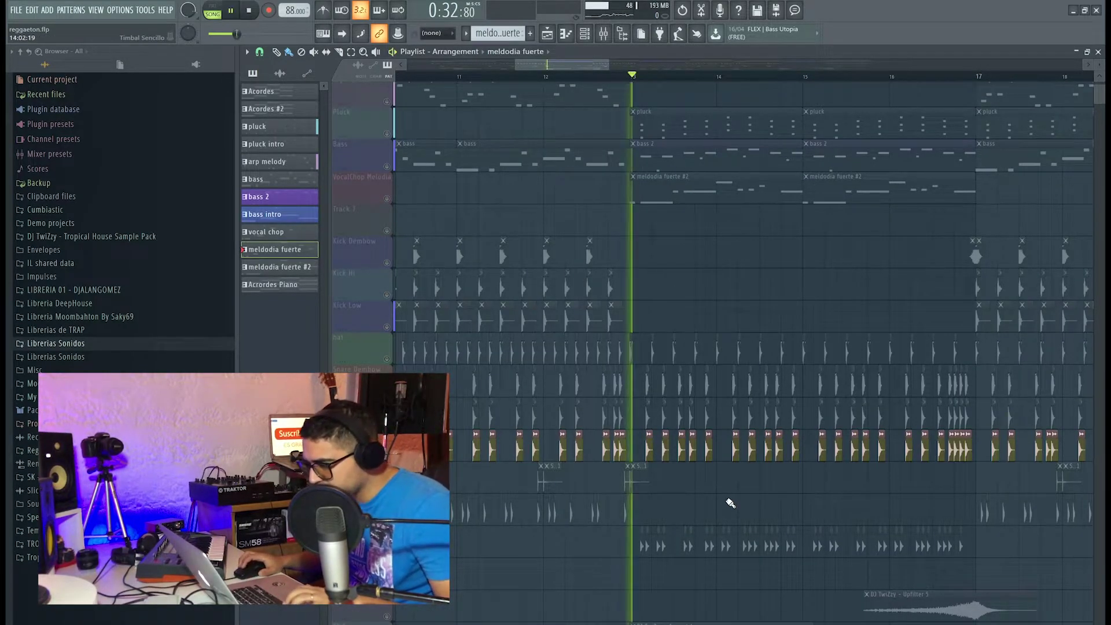
scroll(731, 503, "up", 2)
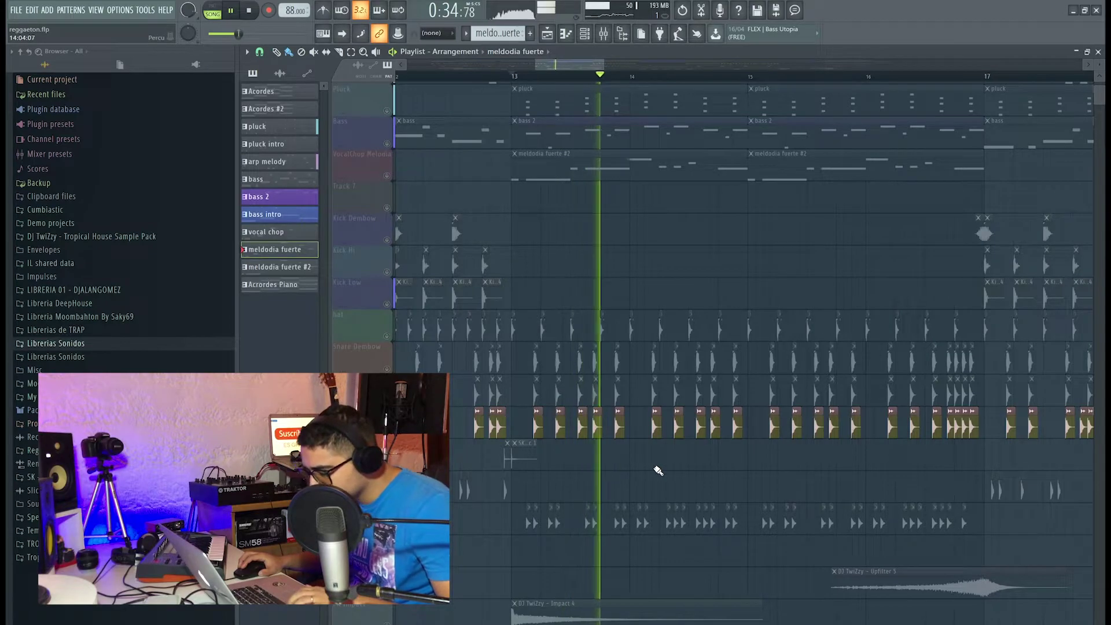
left_click_drag(657, 470, 630, 492)
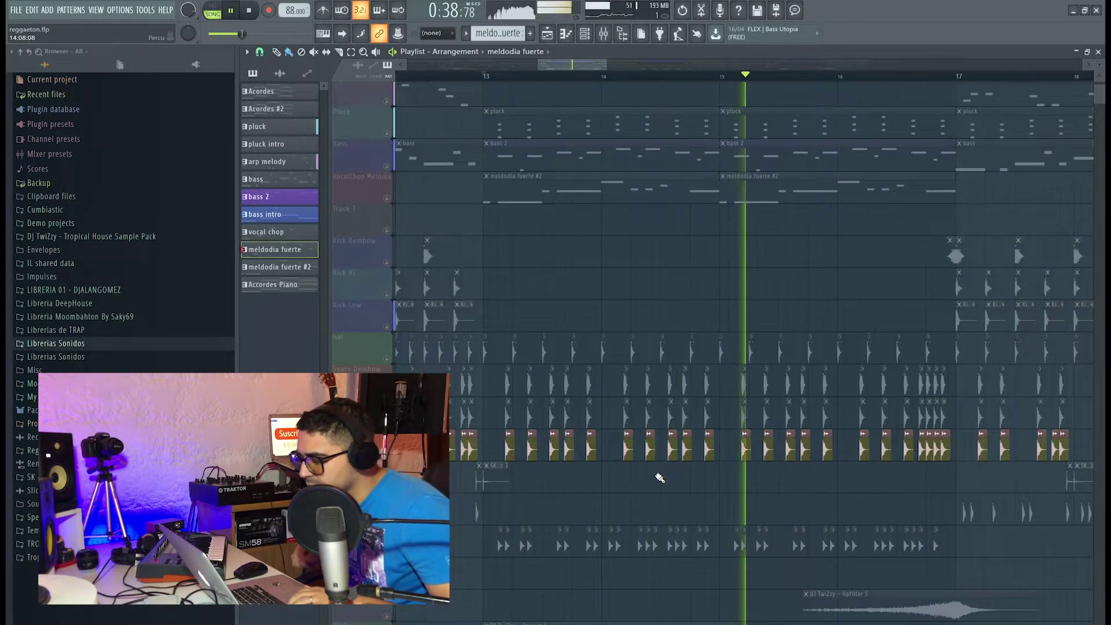
scroll(642, 488, "up", 2)
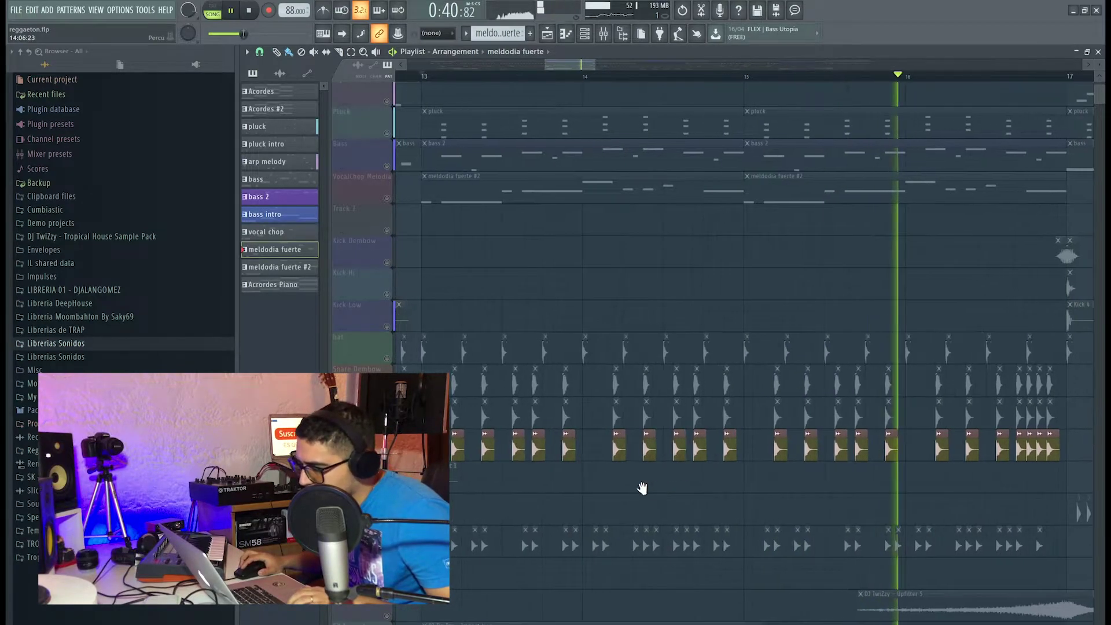
scroll(640, 490, "down", 2)
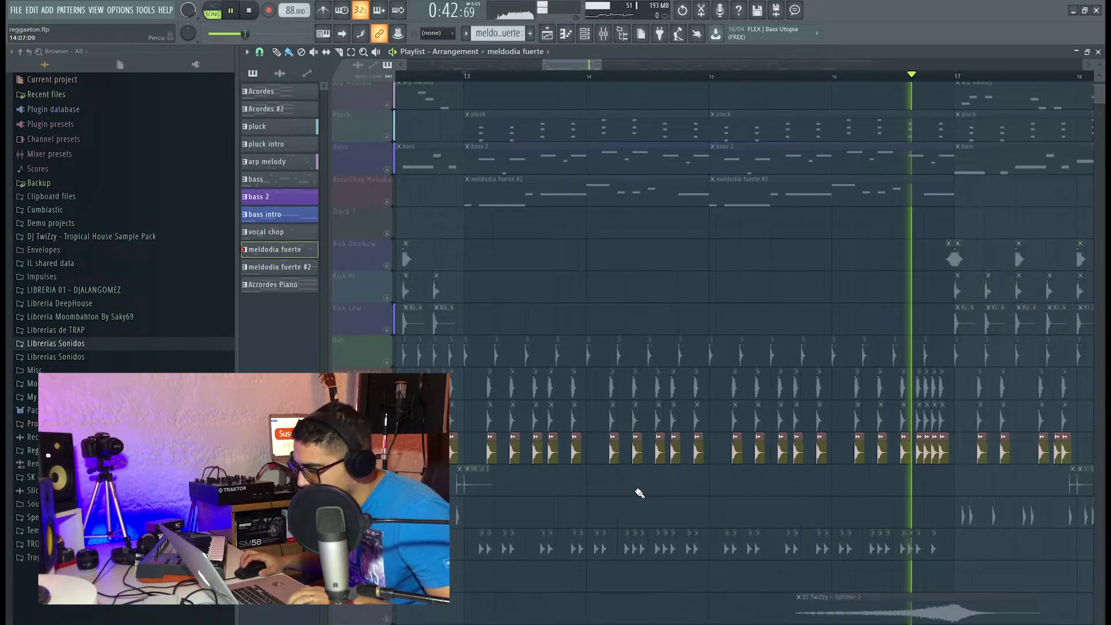
scroll(639, 492, "up", 1)
key("space")
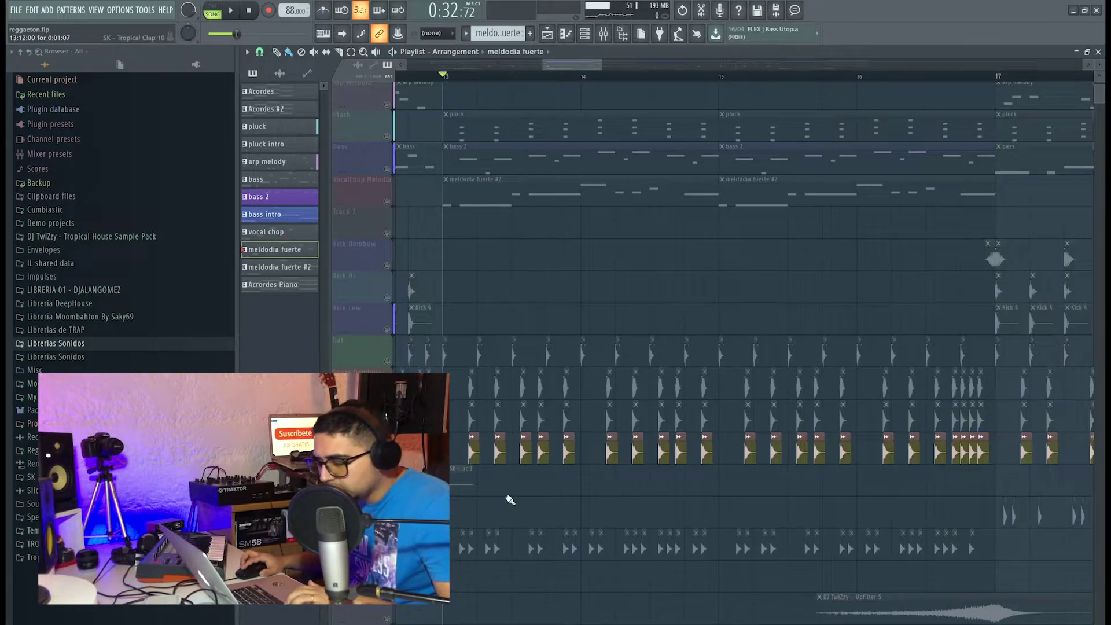
scroll(464, 473, "up", 2)
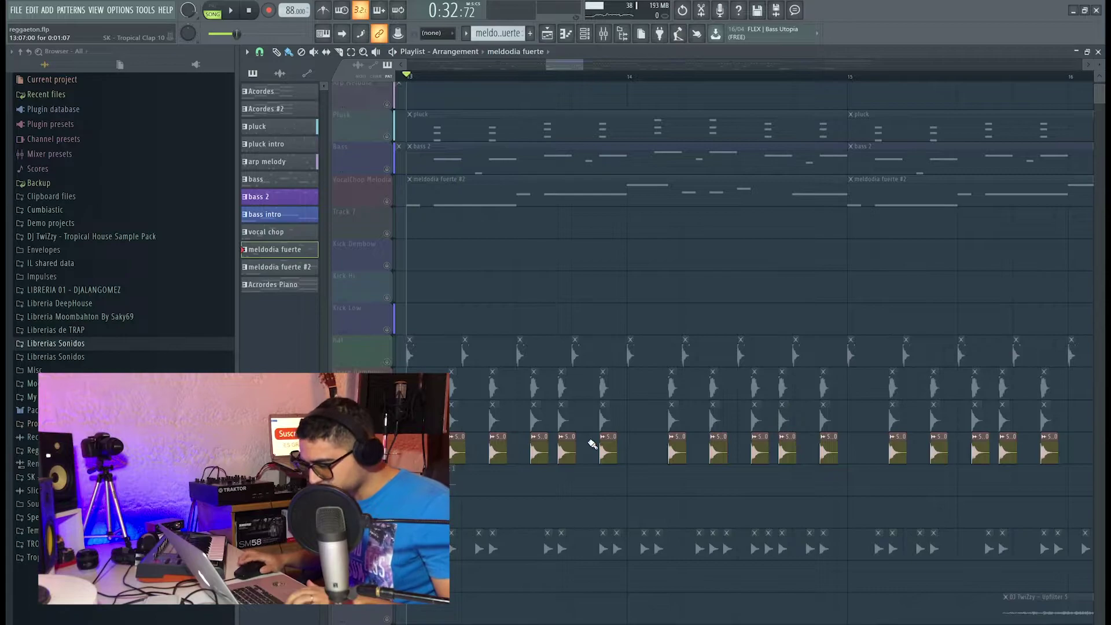
Solo the Tropical Perc track below Clap, audition it from bar 12 and view its placement across the arrangement.
scroll(591, 443, "down", 10)
scroll(574, 548, "up", 10)
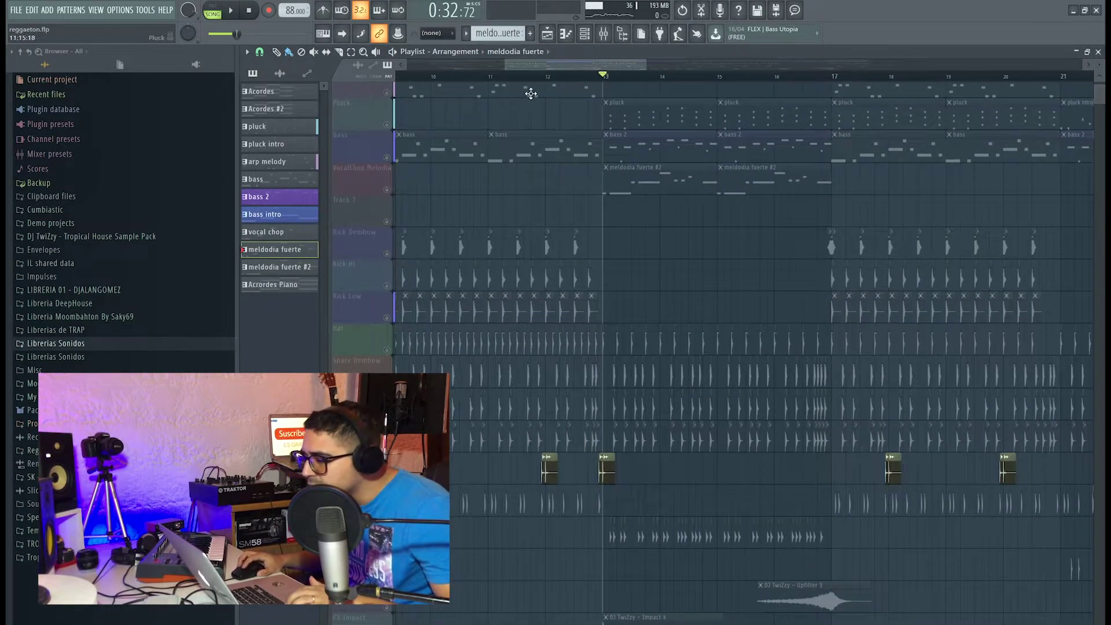
key("space")
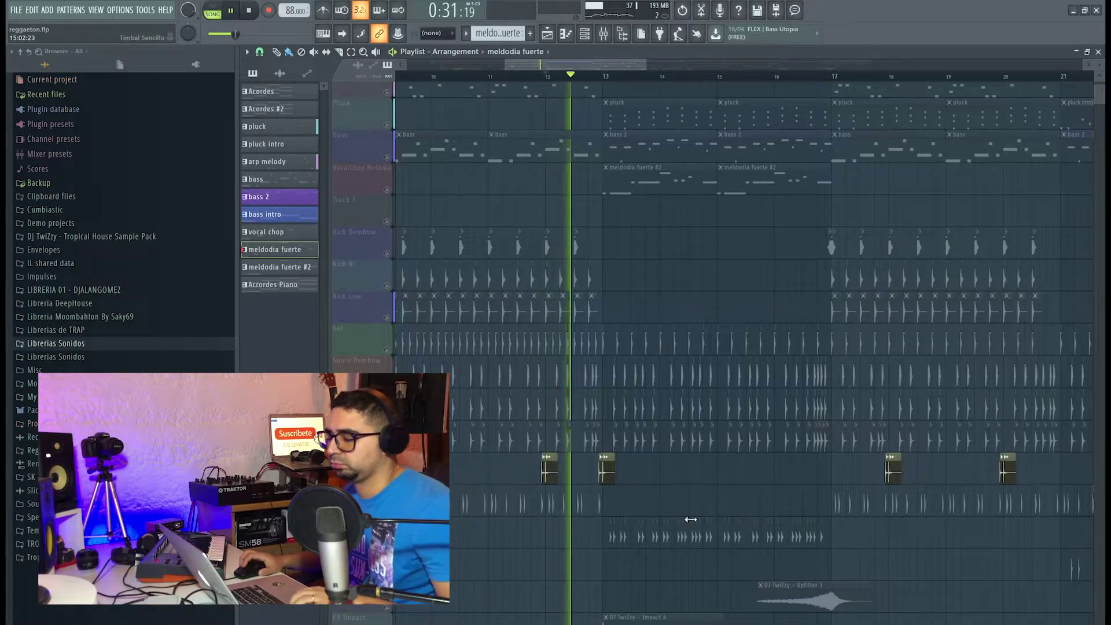
scroll(667, 525, "up", 1)
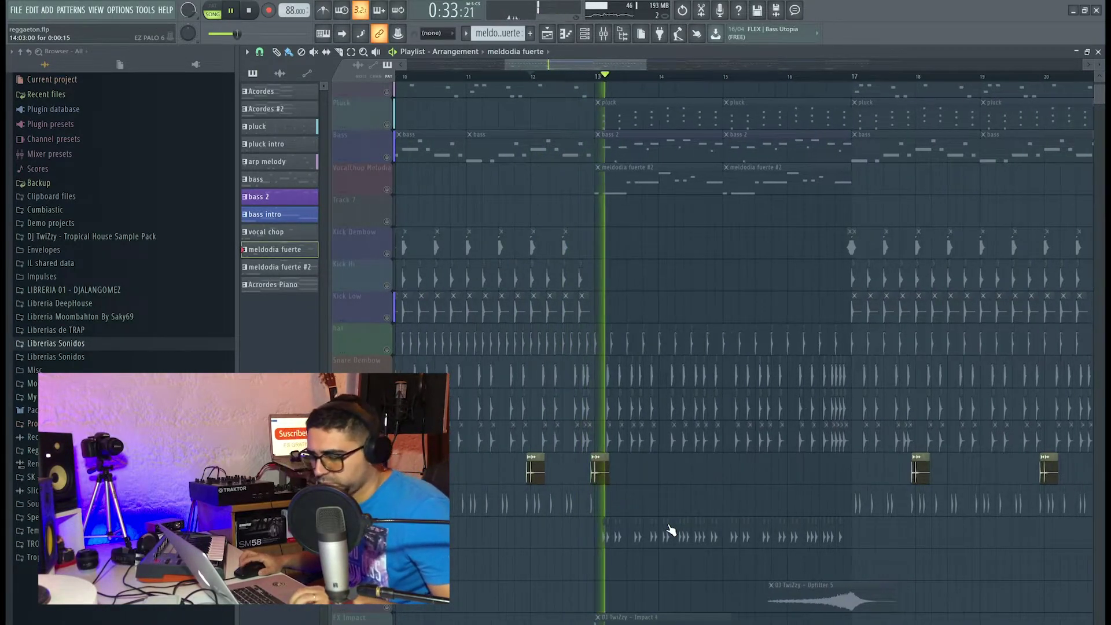
scroll(668, 525, "down", 3)
key("space")
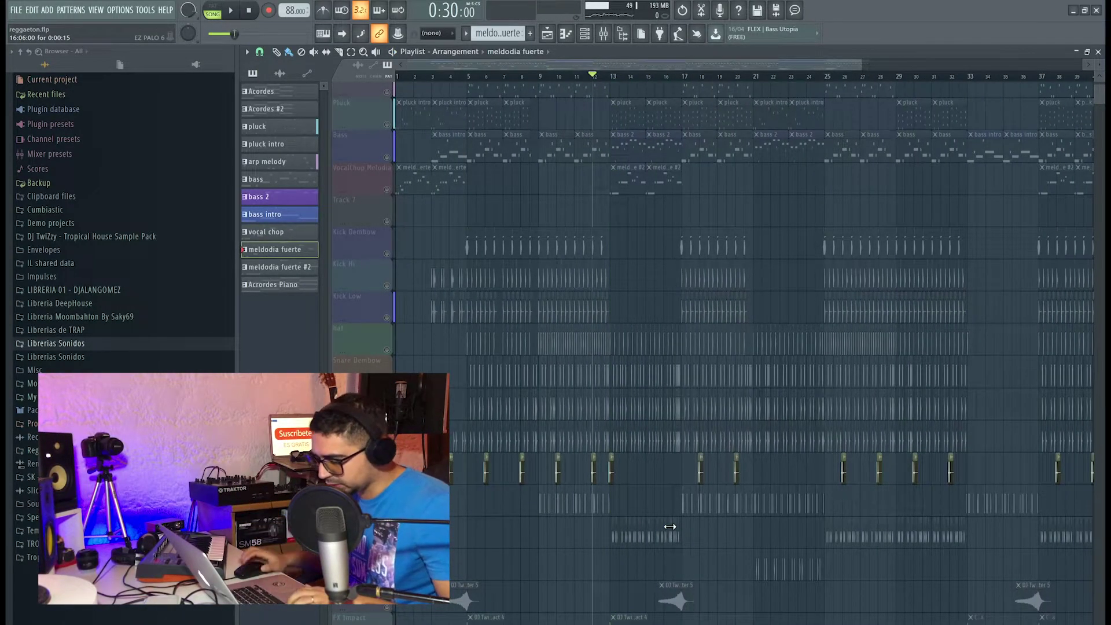
Solo the Timbal Sencillo track and audition its pattern from bar 9.
scroll(459, 506, "up", 5)
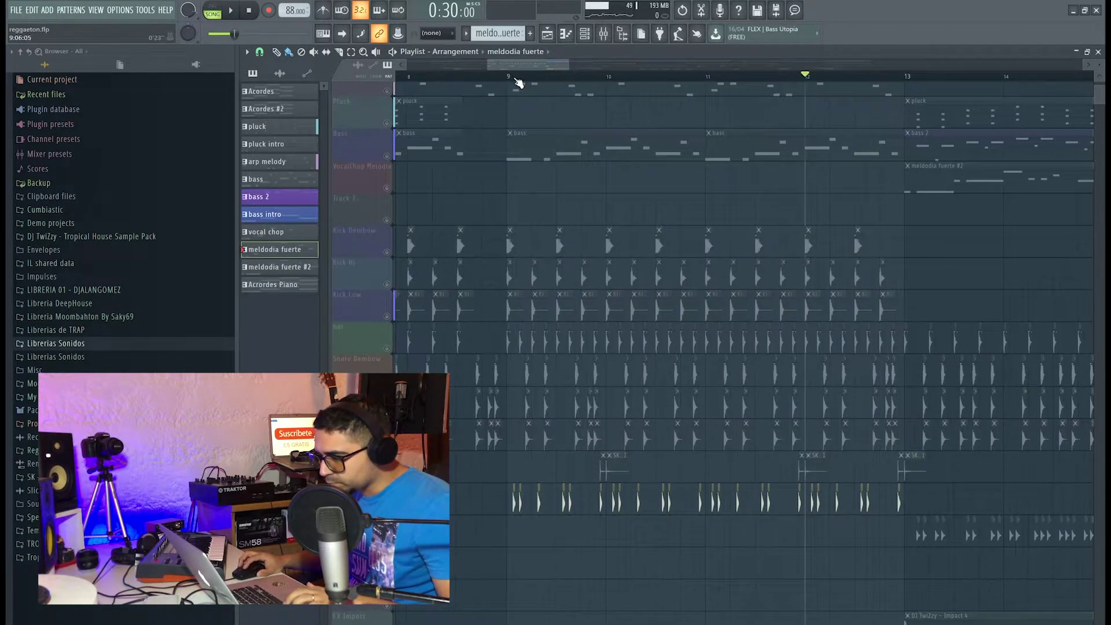
key("space")
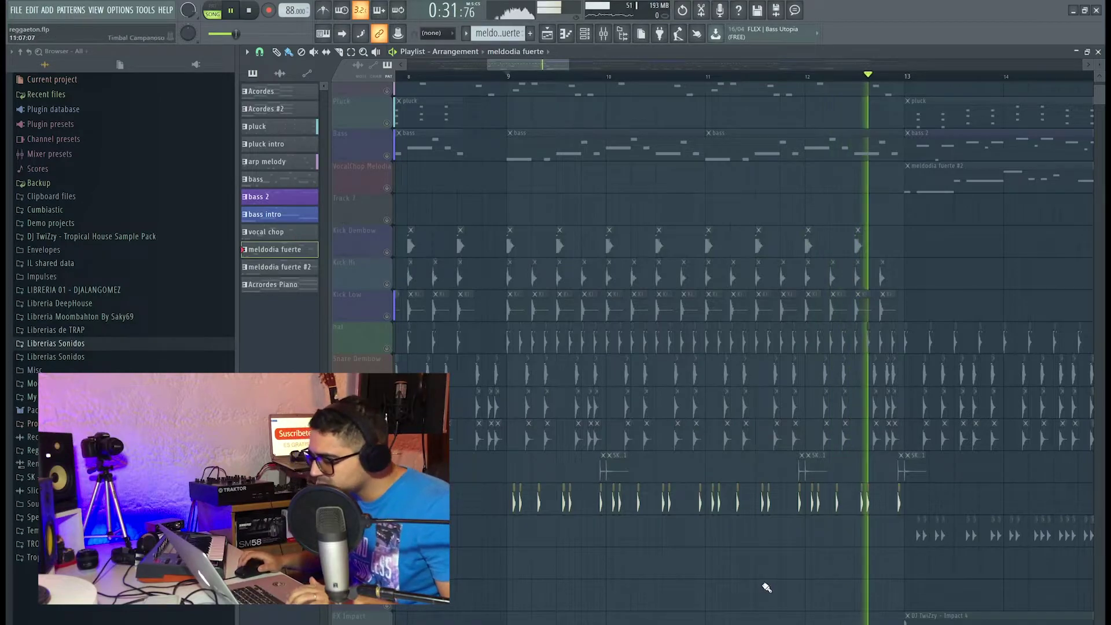
key("space")
Solo the Timbal Dembow track, examine its hits up close and audition them from bar 13.
left_click_drag(831, 593, 721, 437)
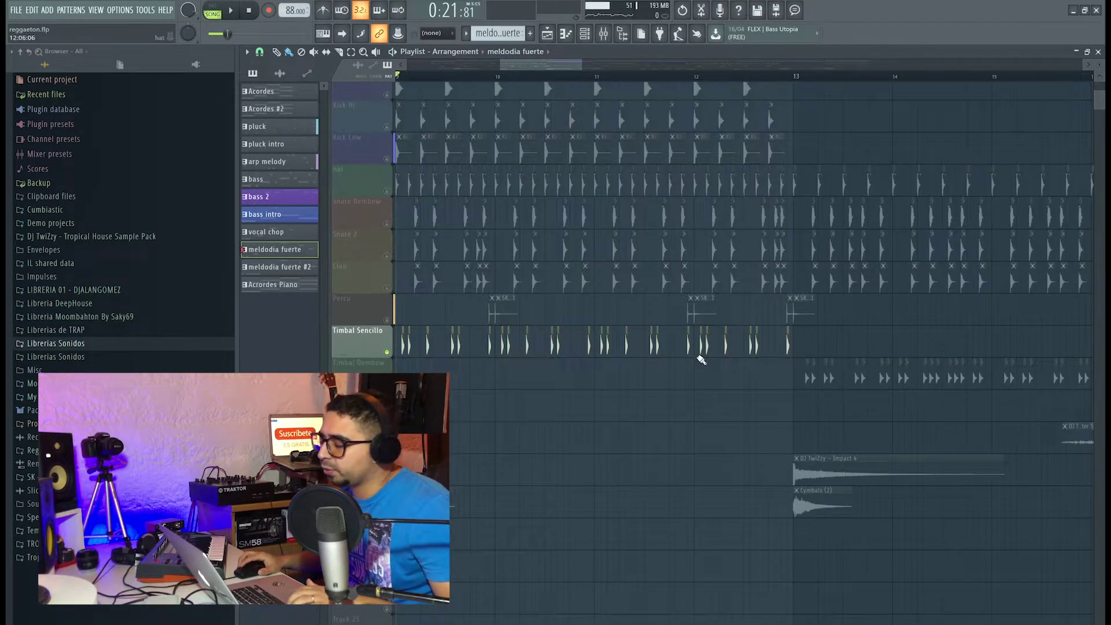
scroll(827, 421, "up", 2)
left_click_drag(827, 422, 639, 459)
left_click_drag(802, 444, 676, 451)
scroll(719, 436, "down", 3)
scroll(668, 461, "up", 2)
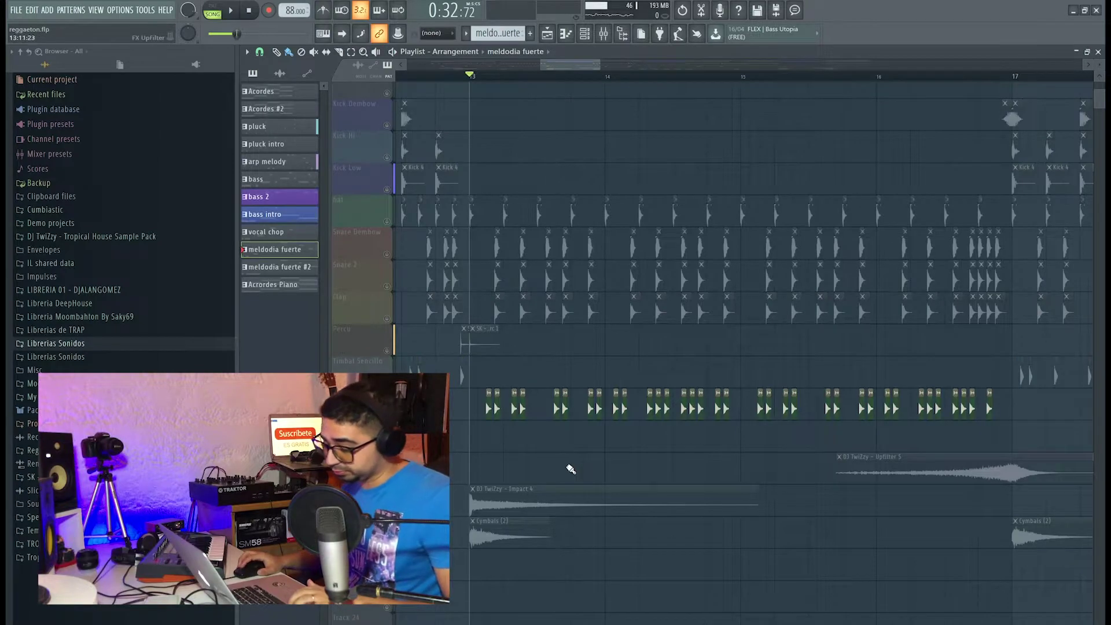
scroll(560, 463, "up", 2)
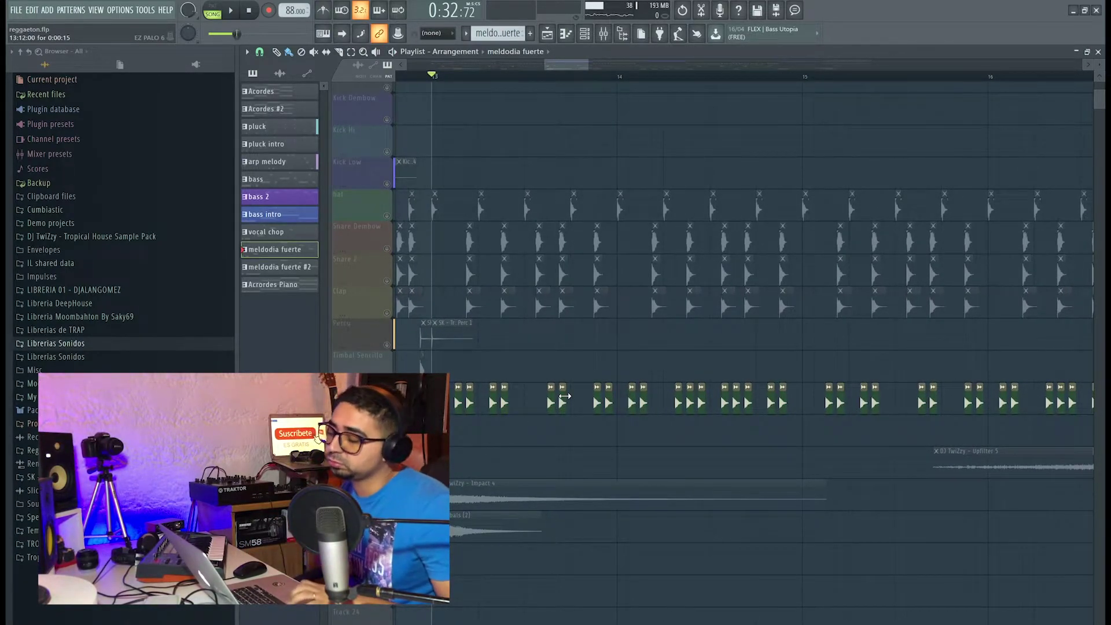
key("space")
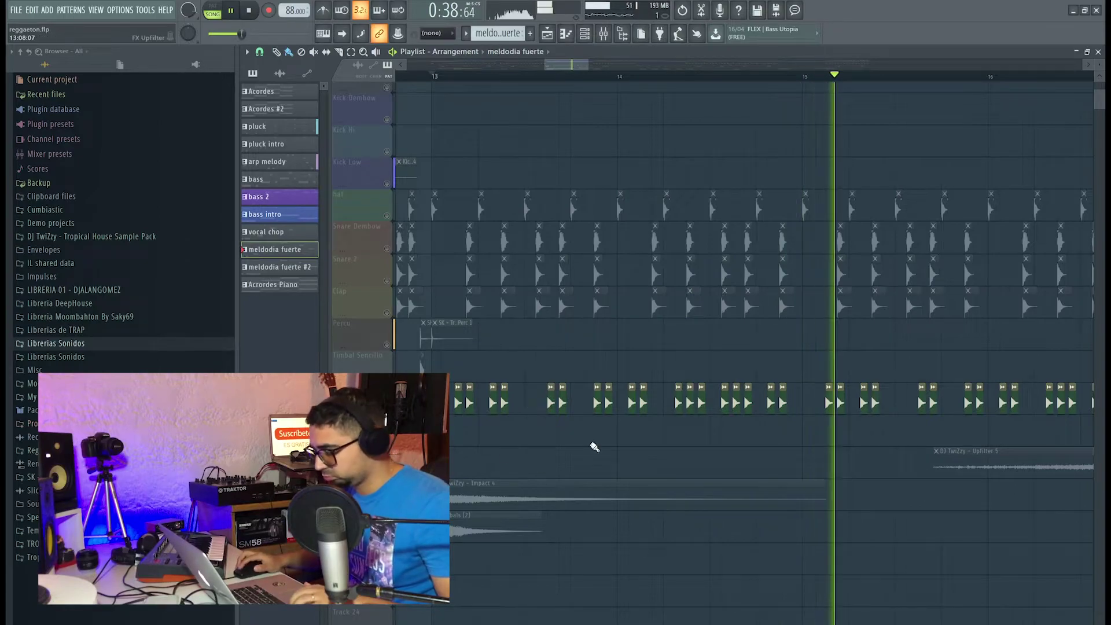
scroll(590, 447, "down", 6)
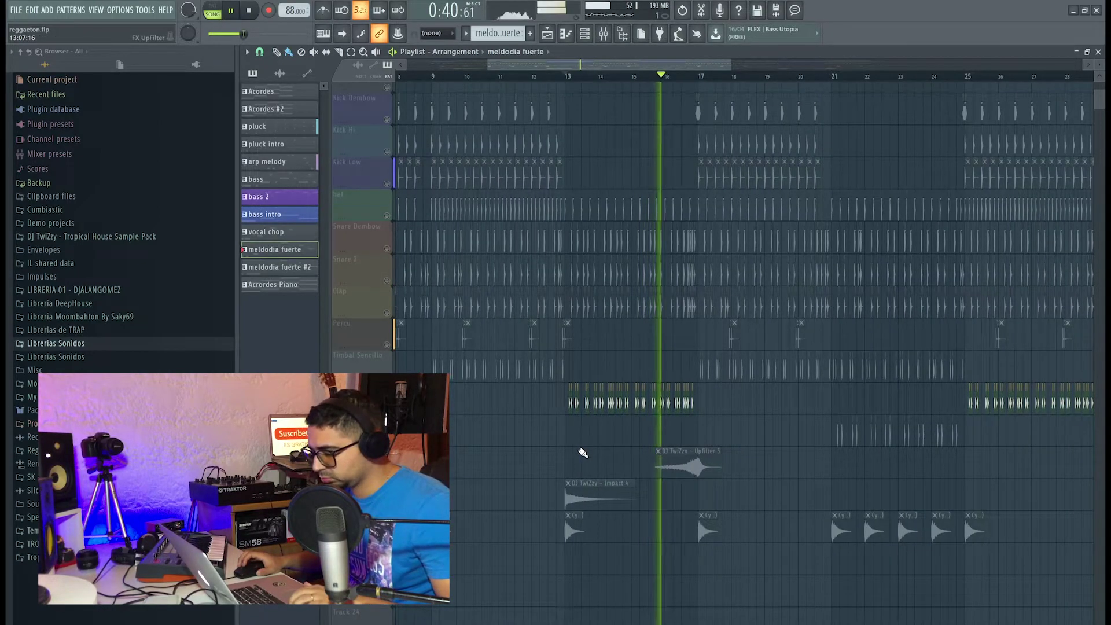
key("space")
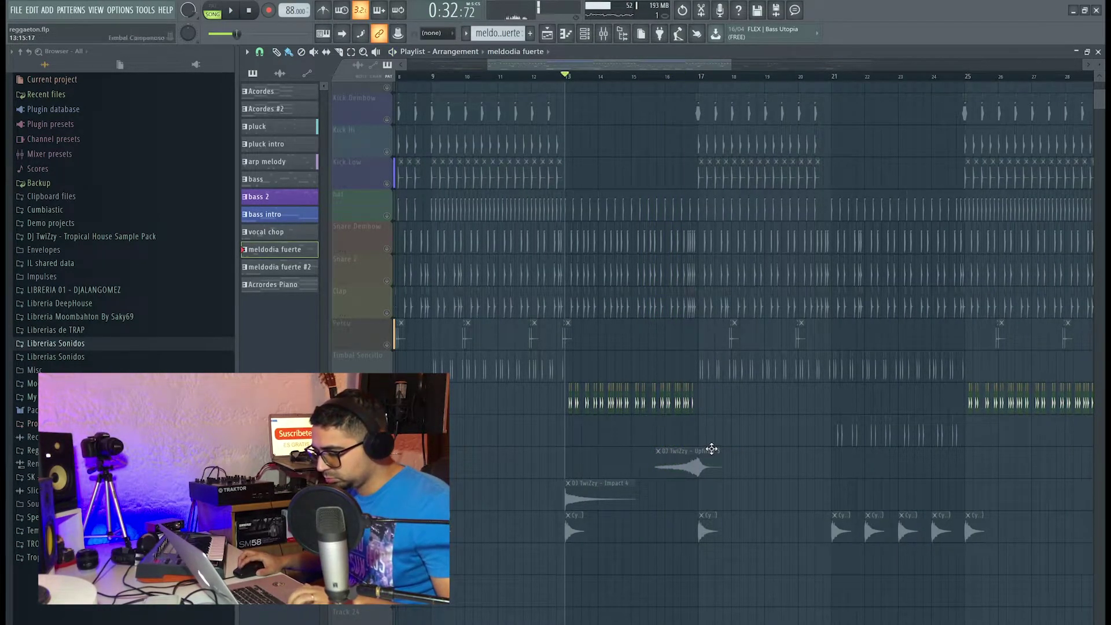
Solo the timbal track below Timbal Dembow and audition its pattern from bar 21.
scroll(752, 426, "down", 5)
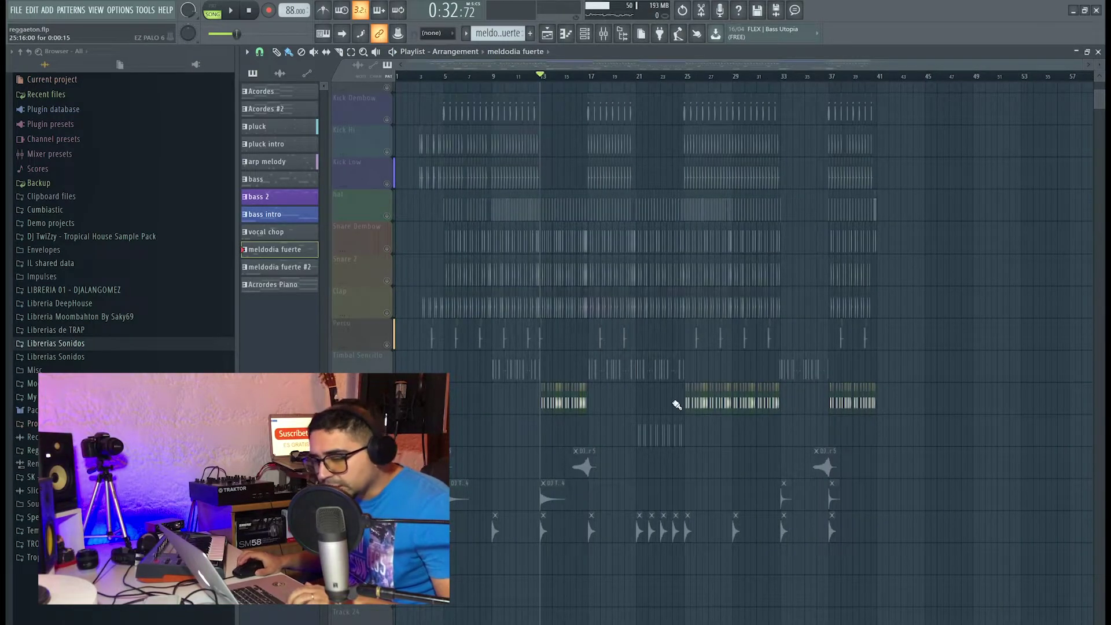
scroll(706, 464, "up", 8)
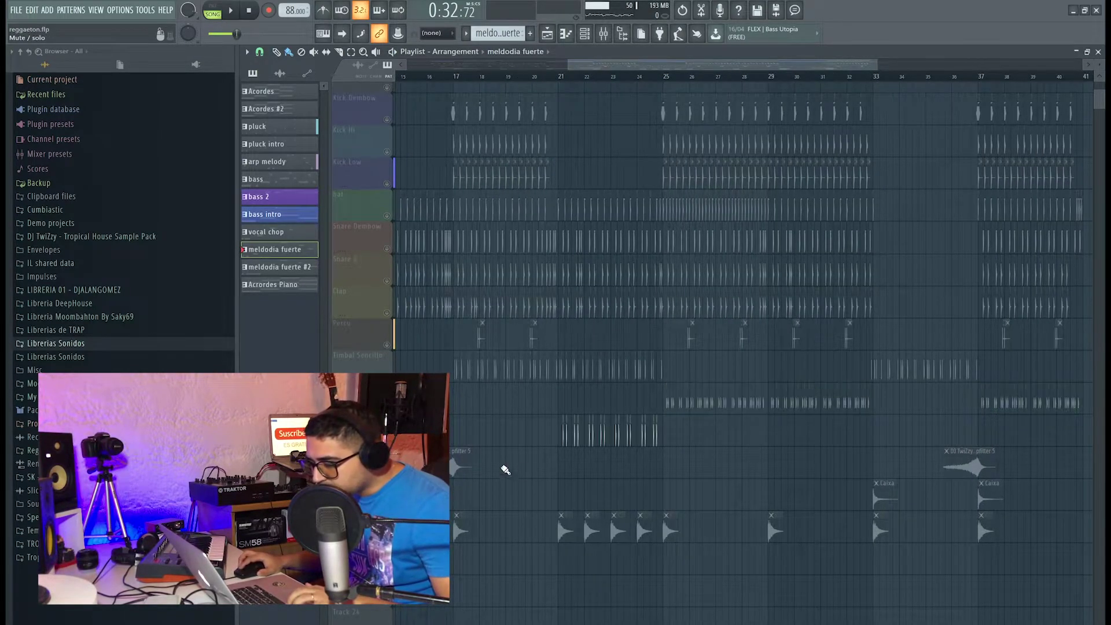
scroll(527, 473, "up", 2)
left_click_drag(526, 473, 251, 437)
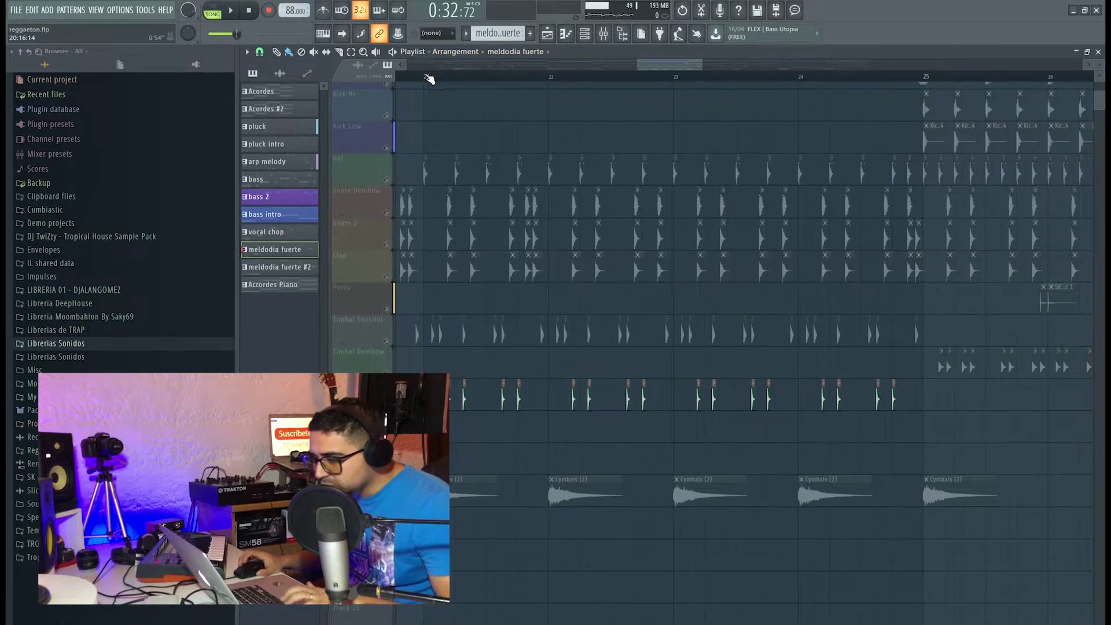
scroll(570, 427, "down", 6)
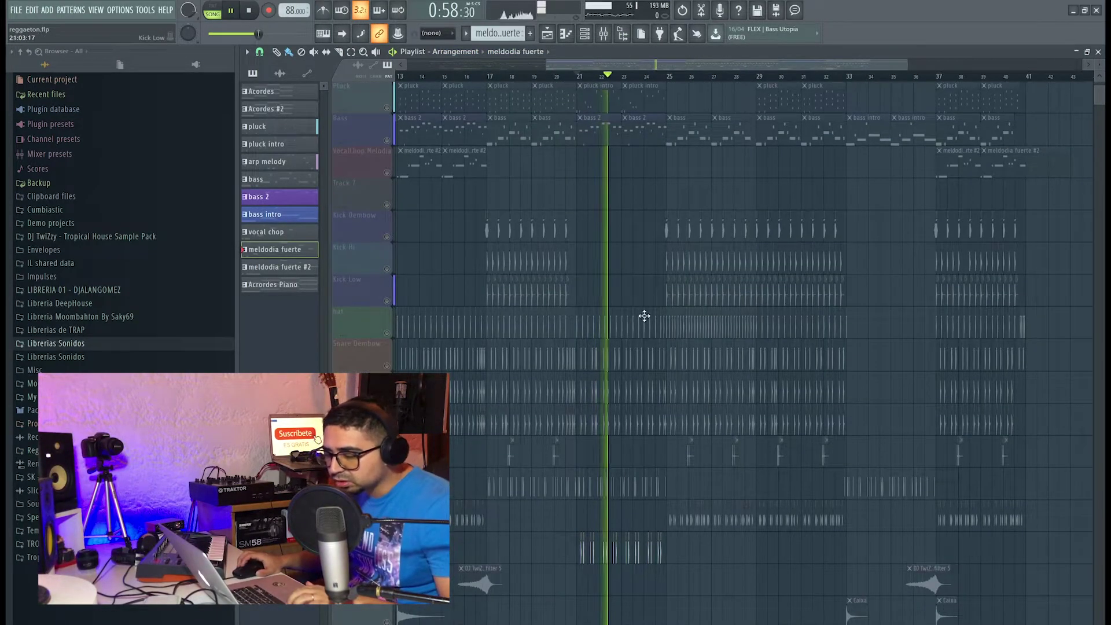
scroll(643, 439, "down", 4)
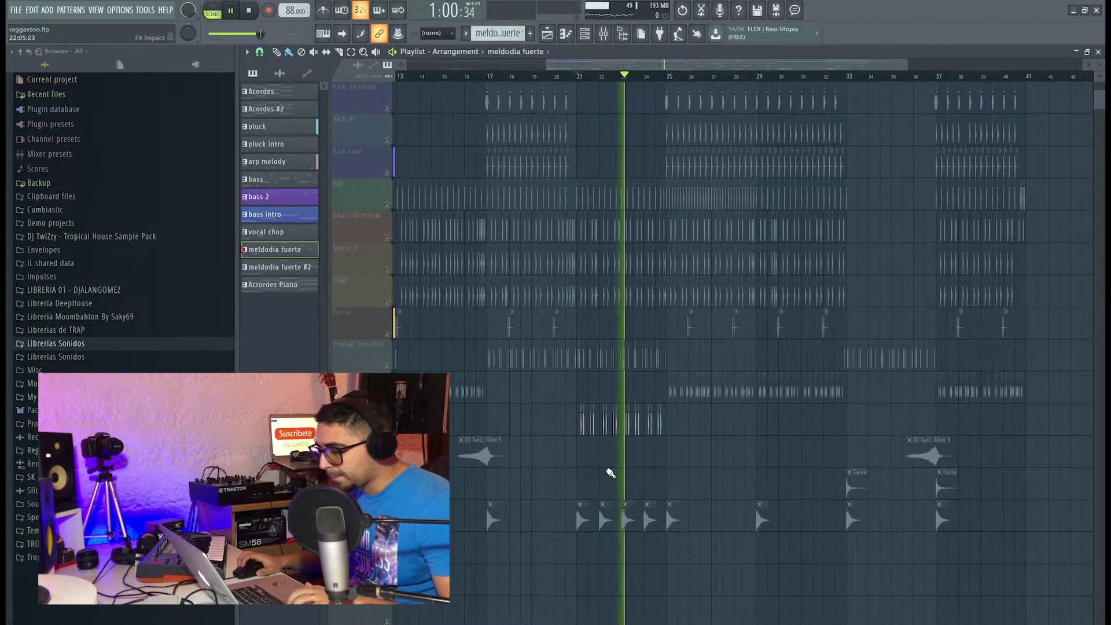
scroll(607, 472, "down", 2)
scroll(621, 482, "up", 7)
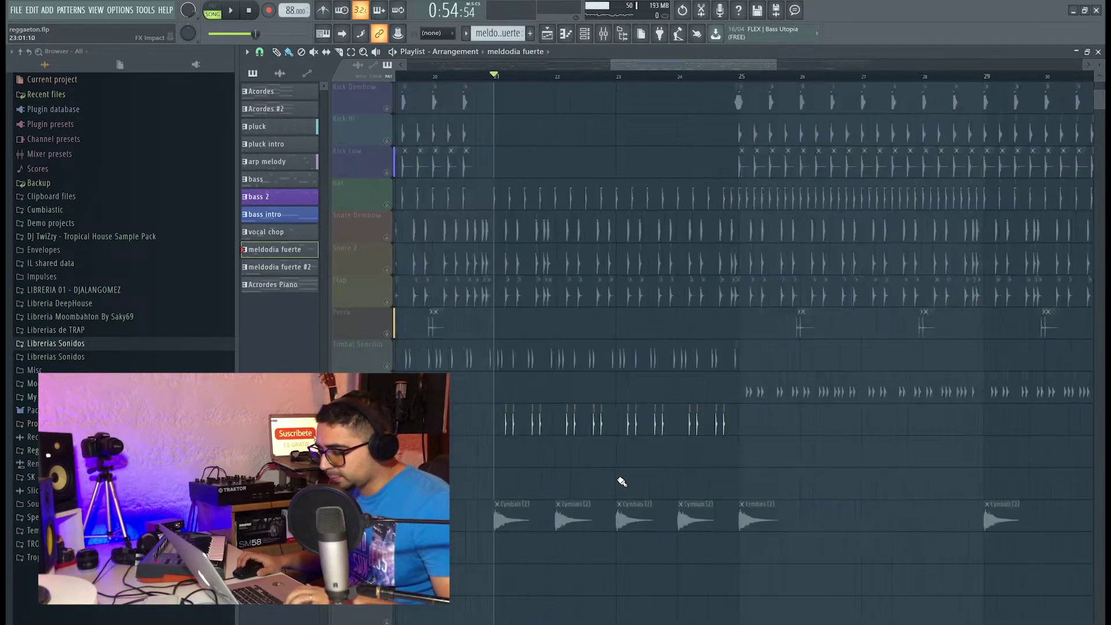
Solo the FX Uplifter track and audition the riser that leads into bar 5.
scroll(622, 482, "down", 3)
scroll(500, 428, "down", 1)
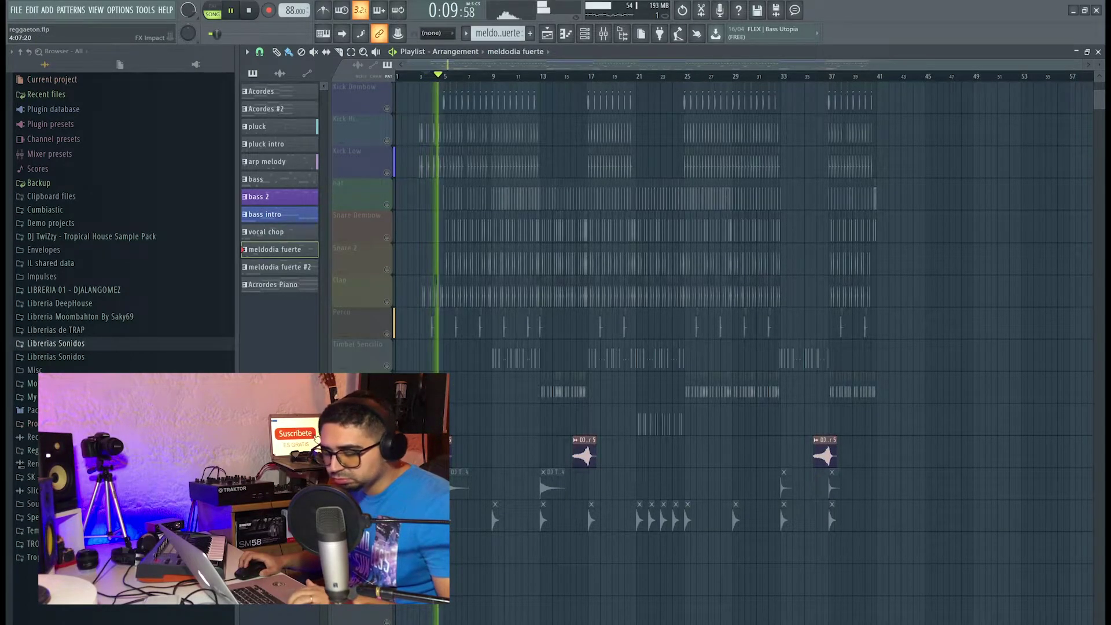
scroll(532, 84, "up", 4)
key("space")
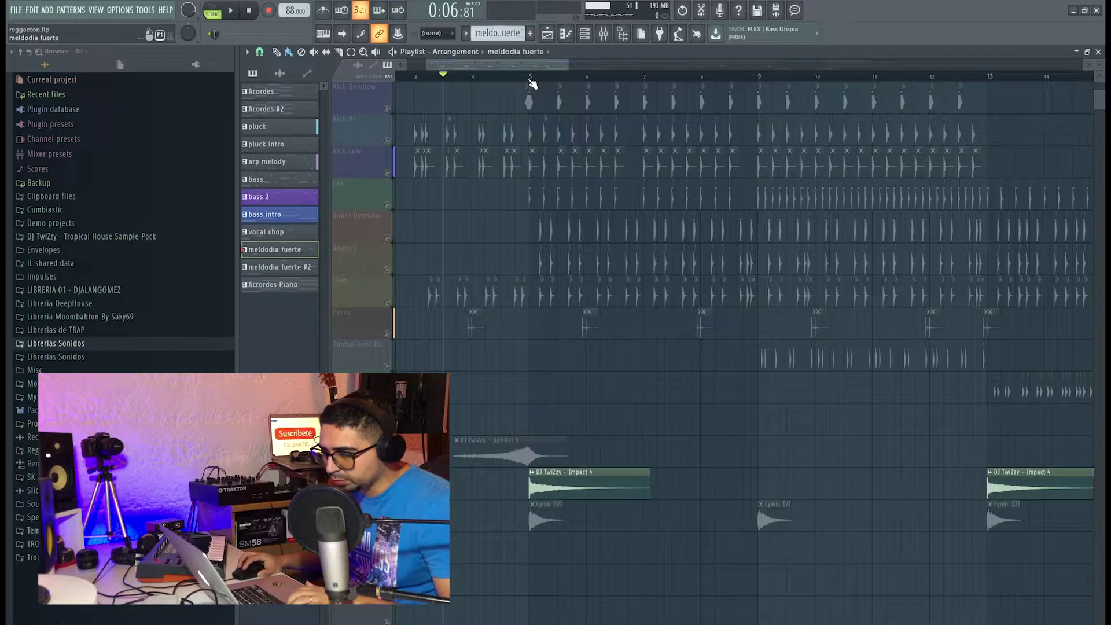
Solo the FX Impact track and the Crash track in turn, auditioning each from bar 5.
key("space")
key("space")
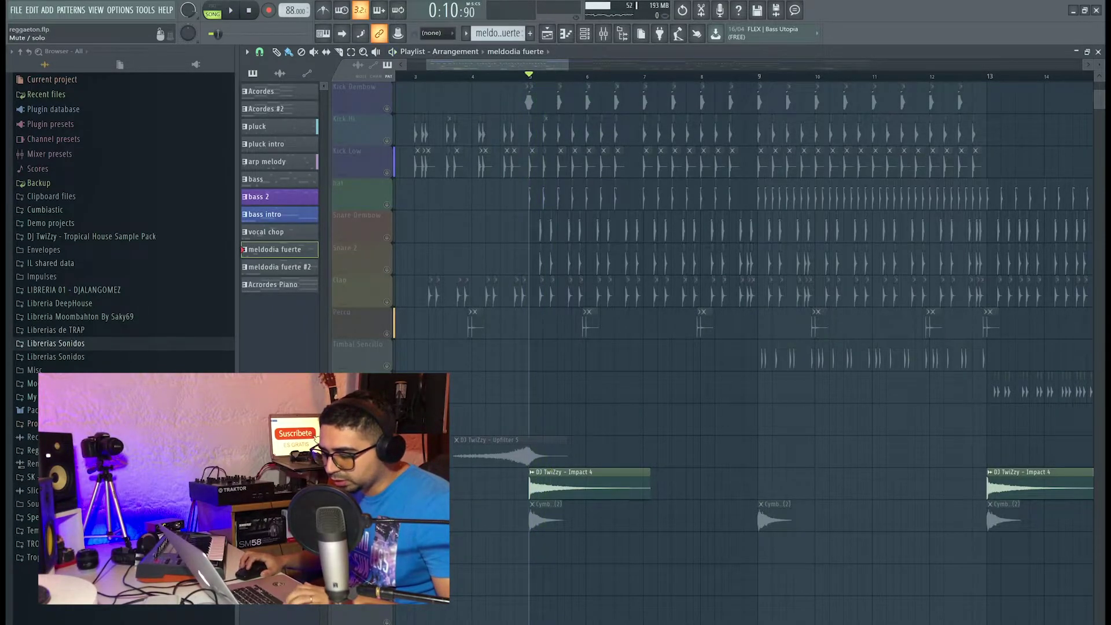
key("space")
scroll(579, 532, "down", 5)
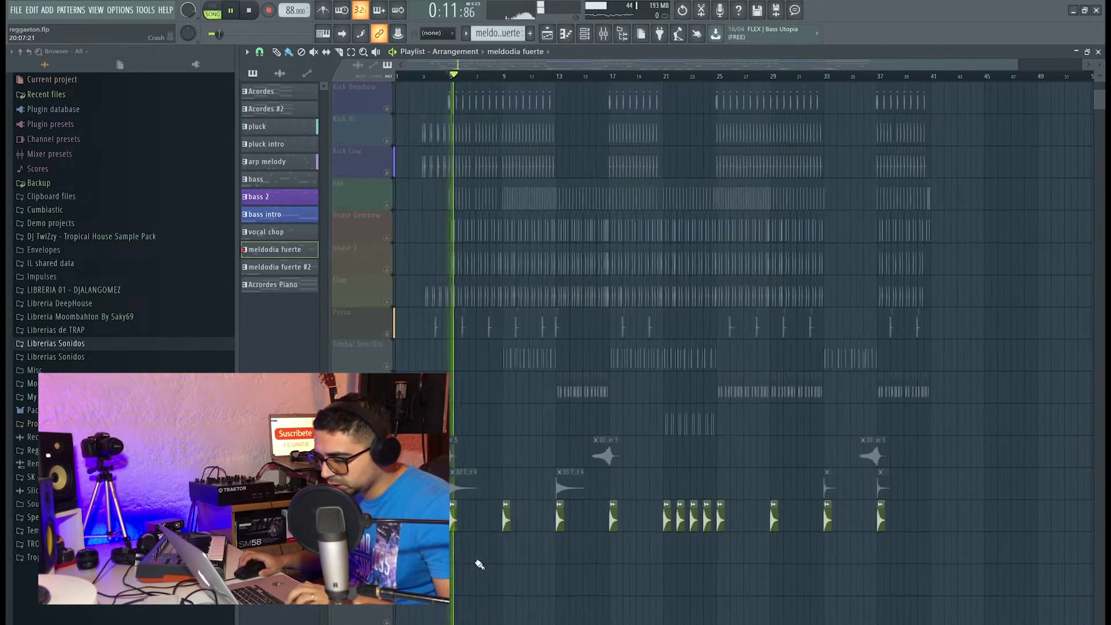
key("space")
Re-enable all tracks and mute the melodic ones from the chords through VocalChop Melodia, leaving the drums and effects audible.
scroll(488, 509, "up", 6)
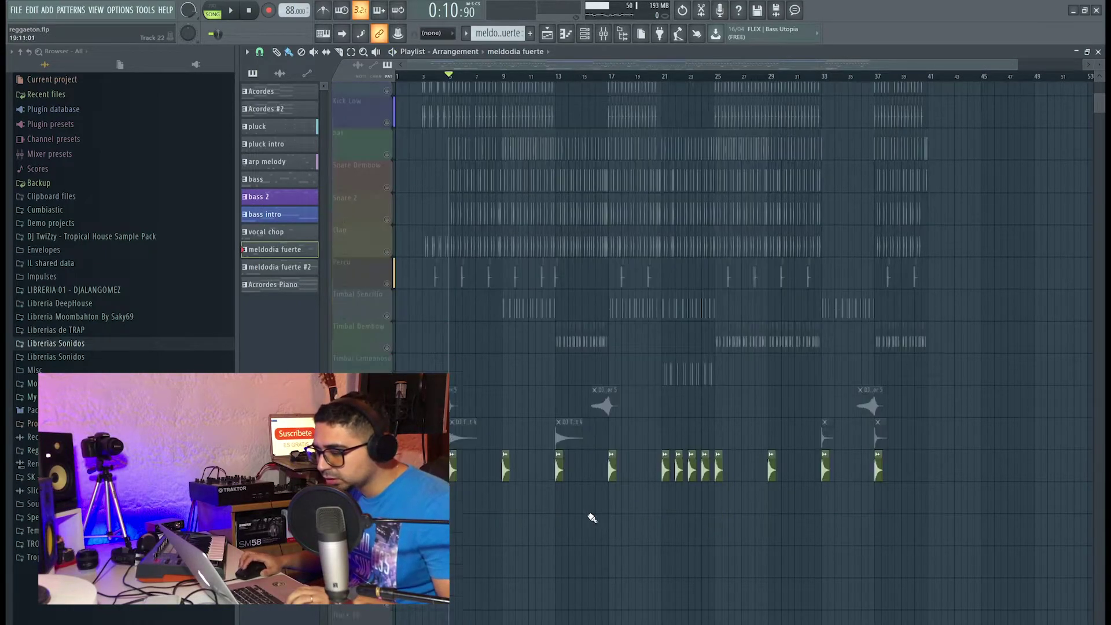
scroll(494, 523, "up", 4)
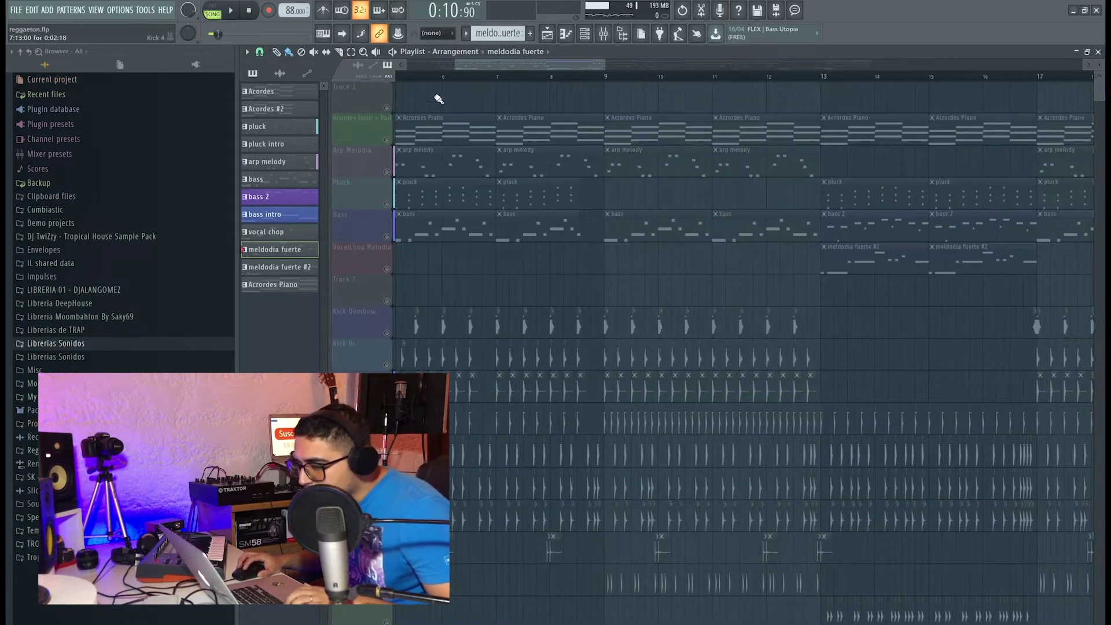
left_click(386, 140)
right_click(386, 329)
right_click(387, 302)
left_click_drag(386, 269, 387, 140)
scroll(536, 554, "down", 2)
scroll(537, 555, "up", 2)
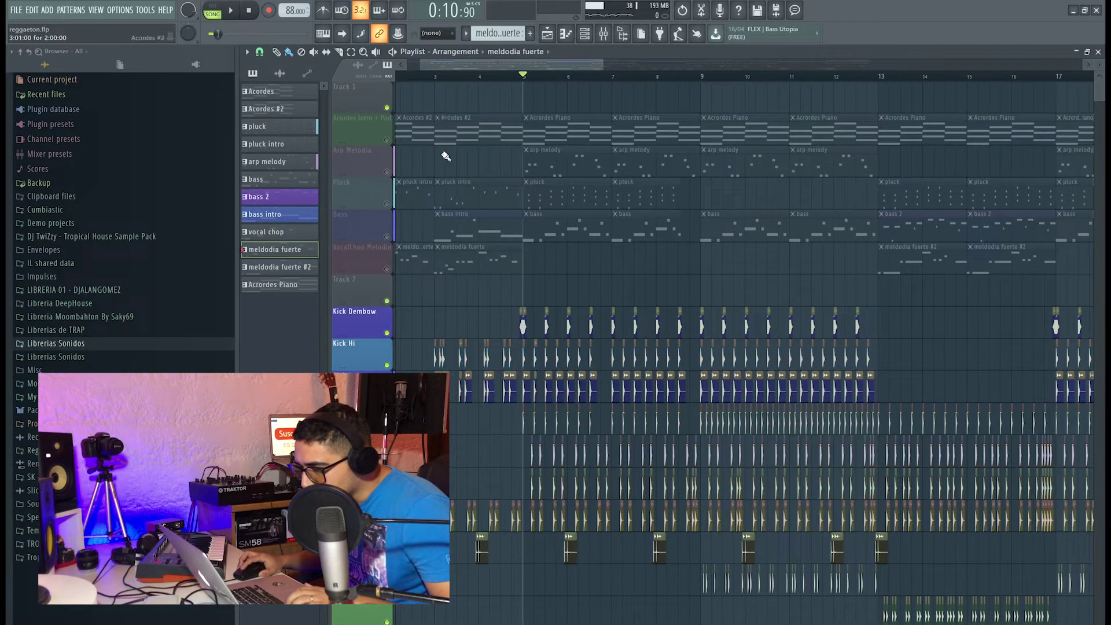
Play the drums and effects together from about bar 3 and follow their clips up to about bar 10.
left_click(445, 77)
key("space")
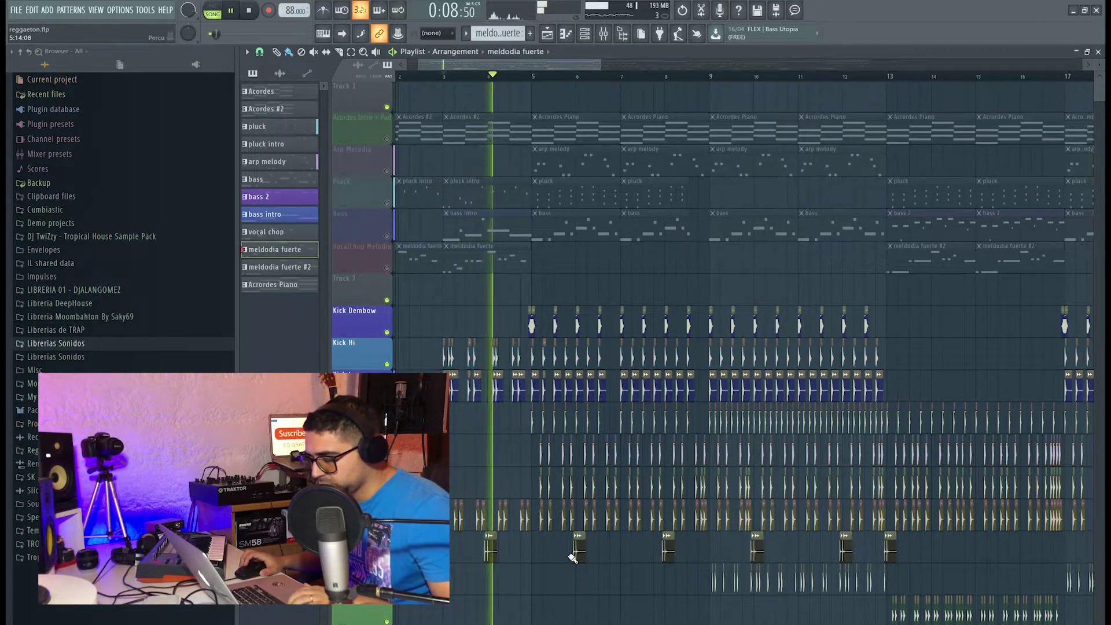
scroll(567, 578, "down", 2)
scroll(611, 553, "up", 1)
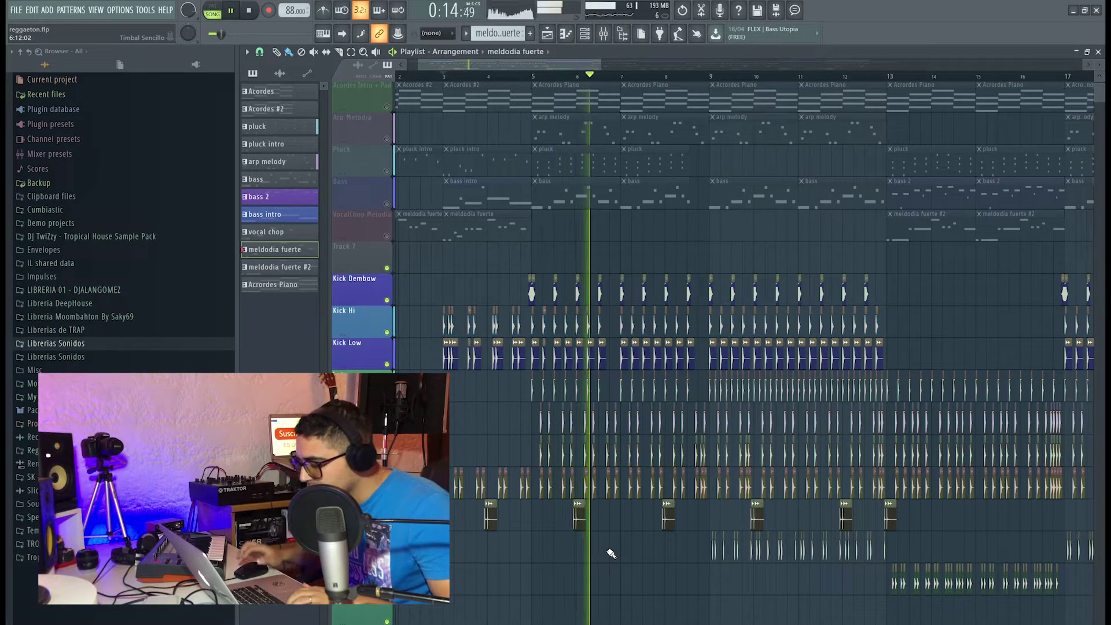
scroll(611, 553, "down", 3)
left_click_drag(652, 516, 565, 533)
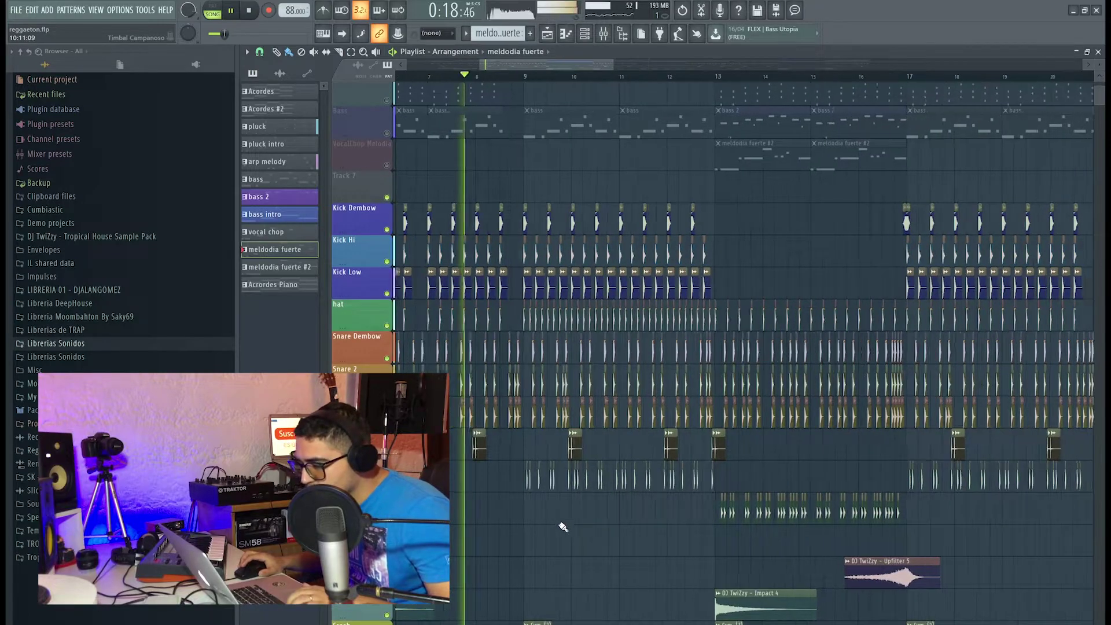
scroll(578, 528, "up", 2)
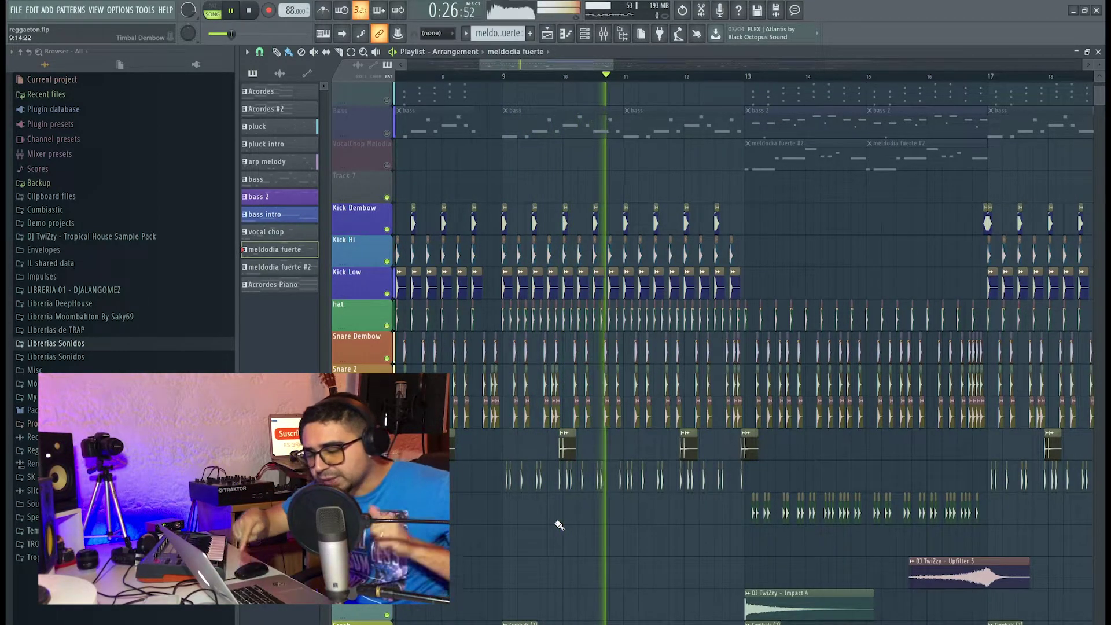
Continue auditioning the drums and effects from about bar 10, following the timbal, riser and impact clips past bar 17.
left_click_drag(604, 561, 508, 514)
left_click_drag(602, 536, 521, 553)
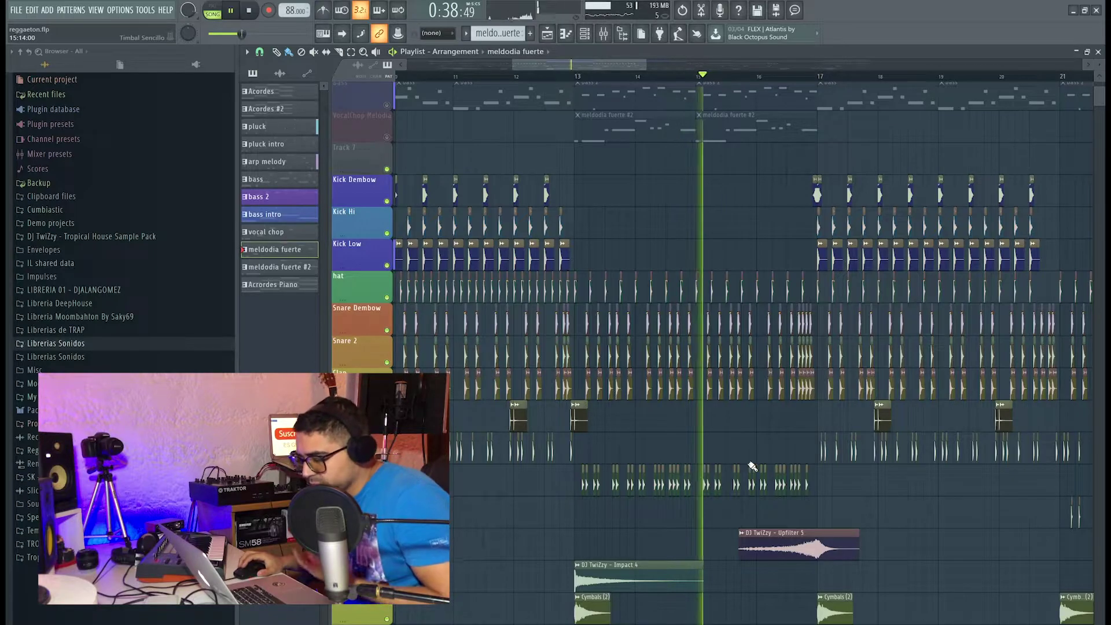
left_click_drag(771, 443, 600, 434)
left_click_drag(753, 488, 686, 501)
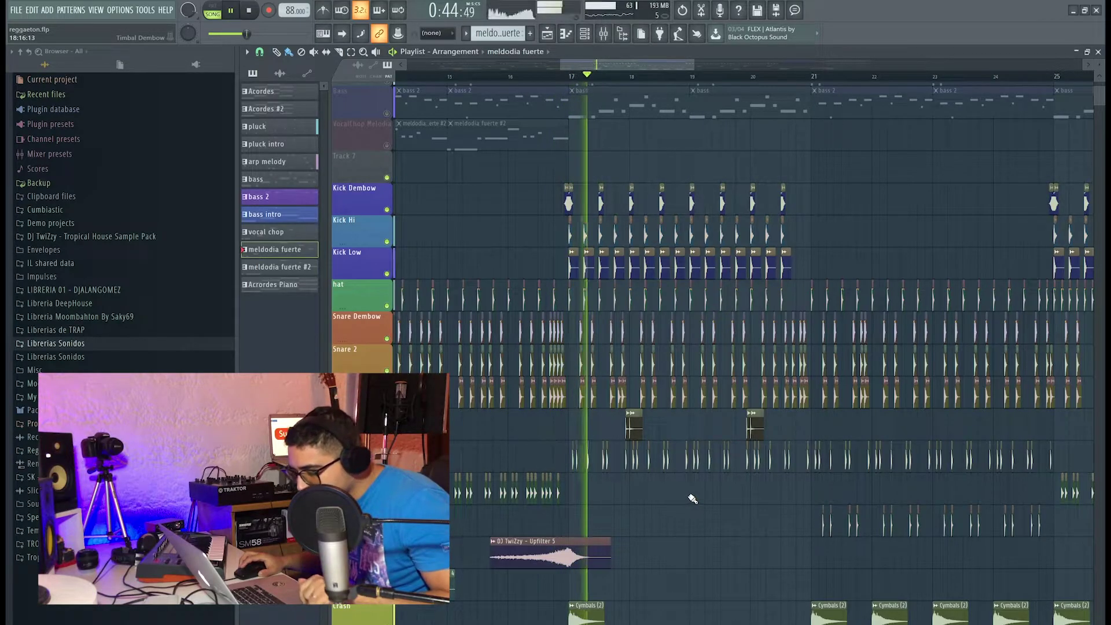
scroll(687, 506, "down", 2)
scroll(687, 517, "up", 2)
left_click_drag(688, 517, 568, 512)
scroll(568, 512, "down", 1)
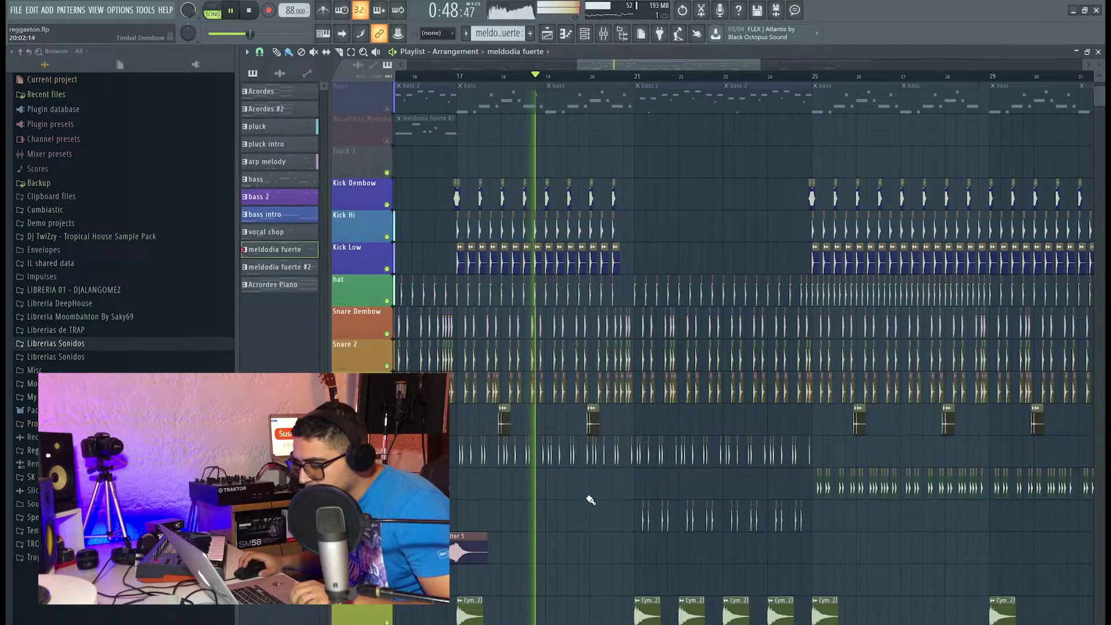
Jump playback ahead to about bar 21 and audition the section without kicks, stopping before bar 25.
scroll(594, 515, "up", 2)
key("space")
left_click(647, 76)
key("space")
left_click_drag(643, 237, 491, 215)
scroll(612, 247, "down", 2)
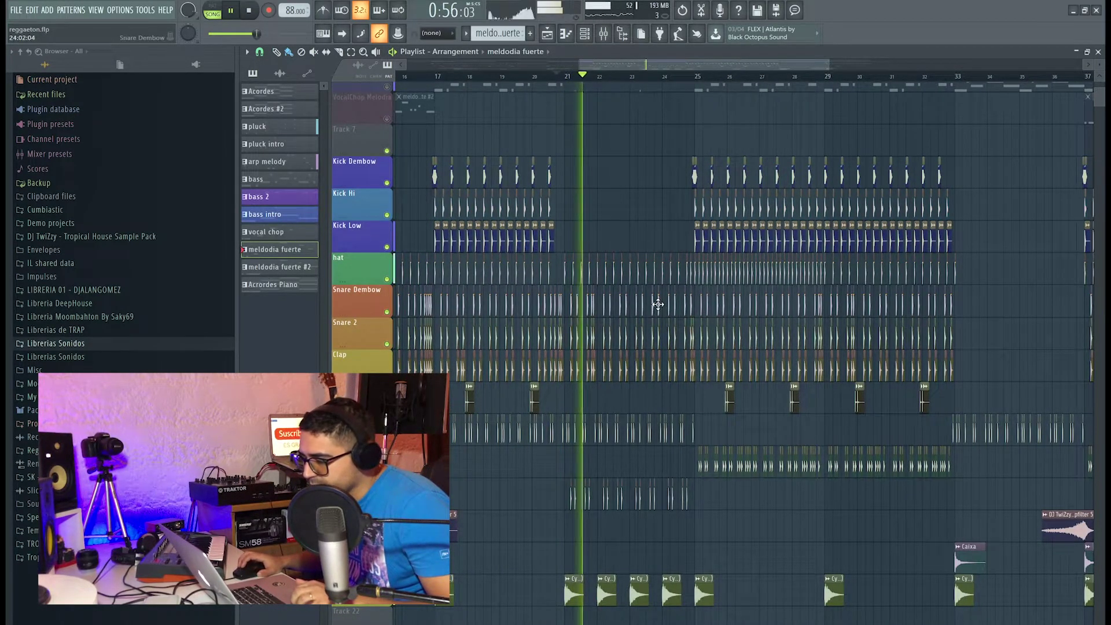
scroll(638, 247, "up", 3)
left_click_drag(636, 236, 610, 260)
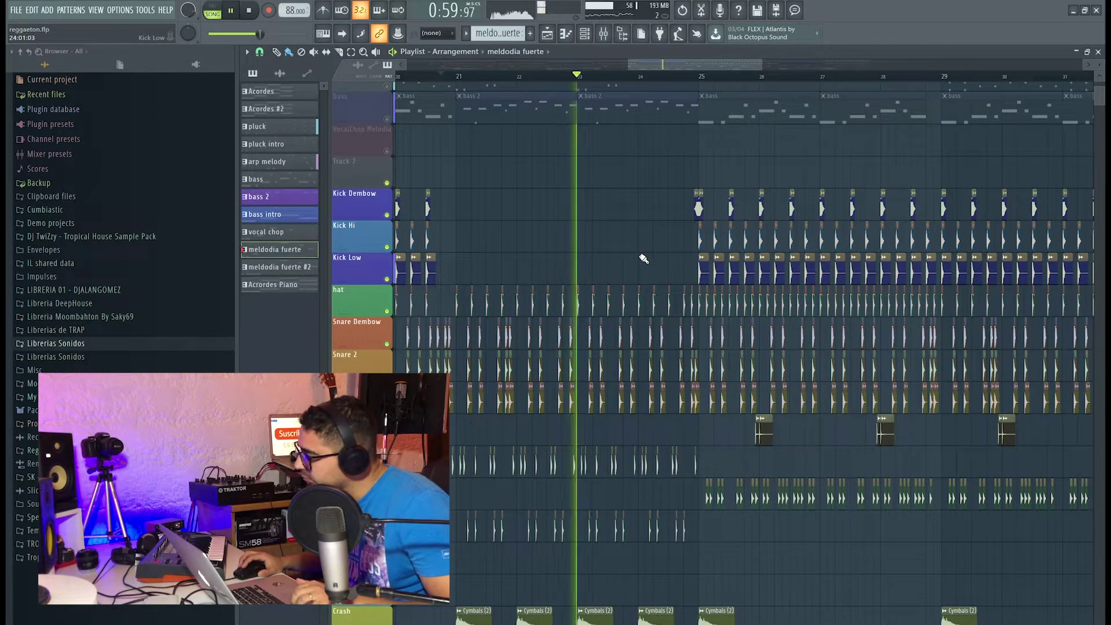
key("space")
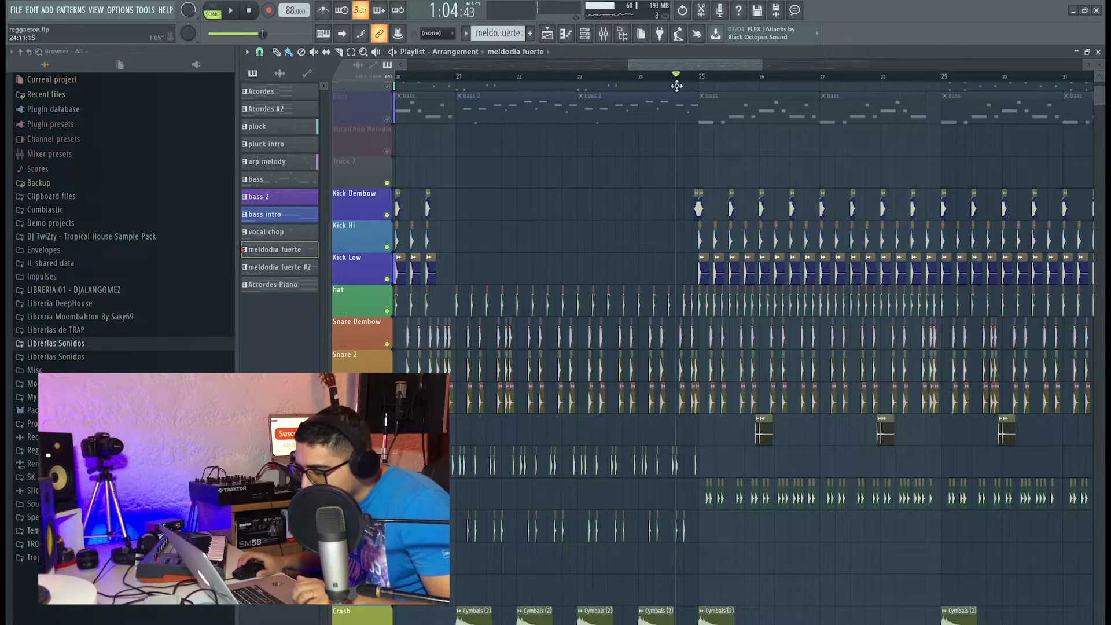
Audition the drums and effects from late bar 24 through the return of the kicks at bar 25.
scroll(792, 538, "up", 3)
left_click_drag(657, 526, 522, 511)
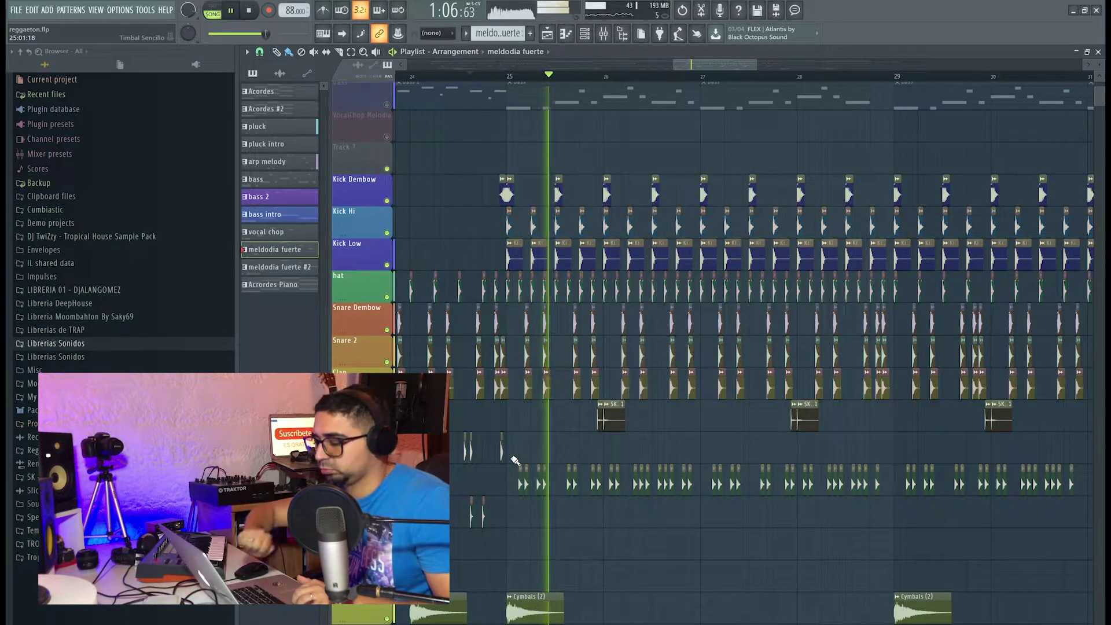
scroll(589, 509, "down", 3)
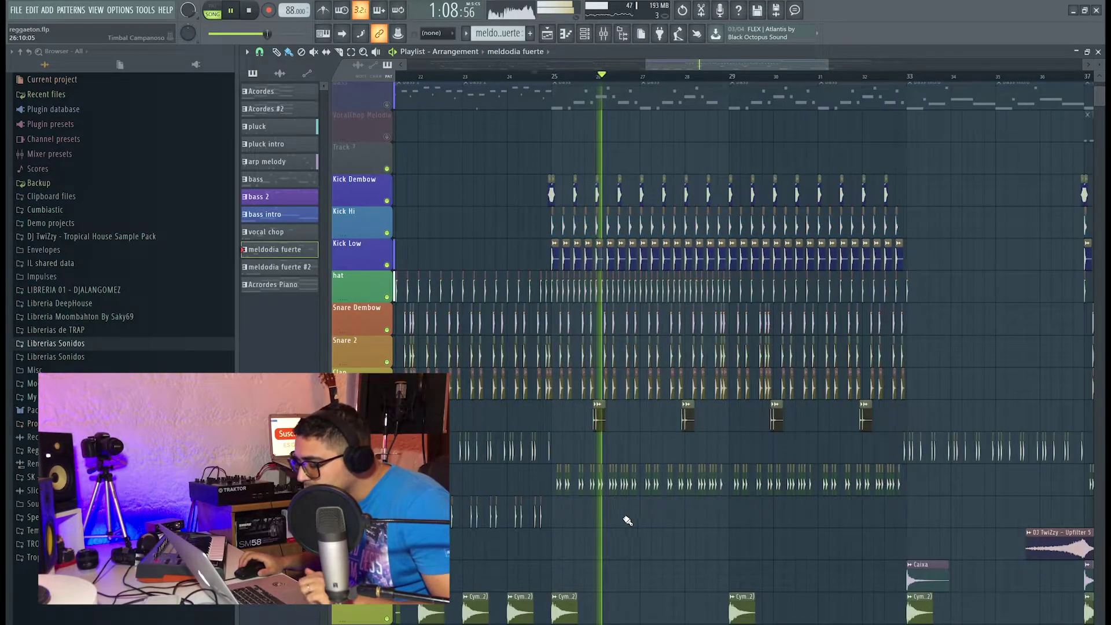
scroll(628, 520, "down", 2)
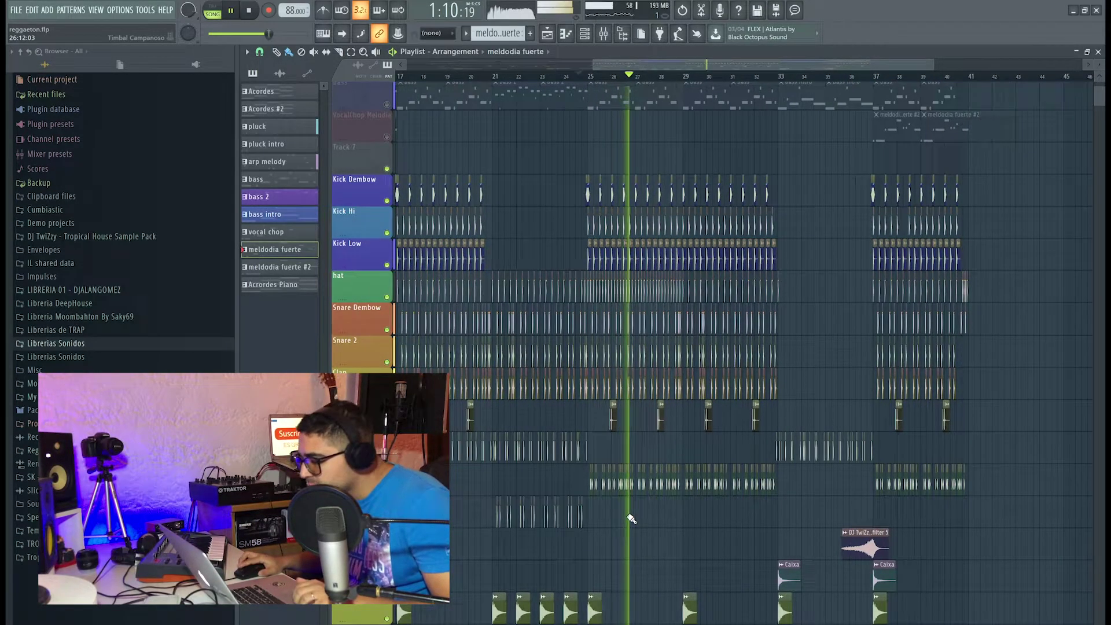
scroll(631, 519, "down", 3)
scroll(631, 519, "up", 2)
key("space")
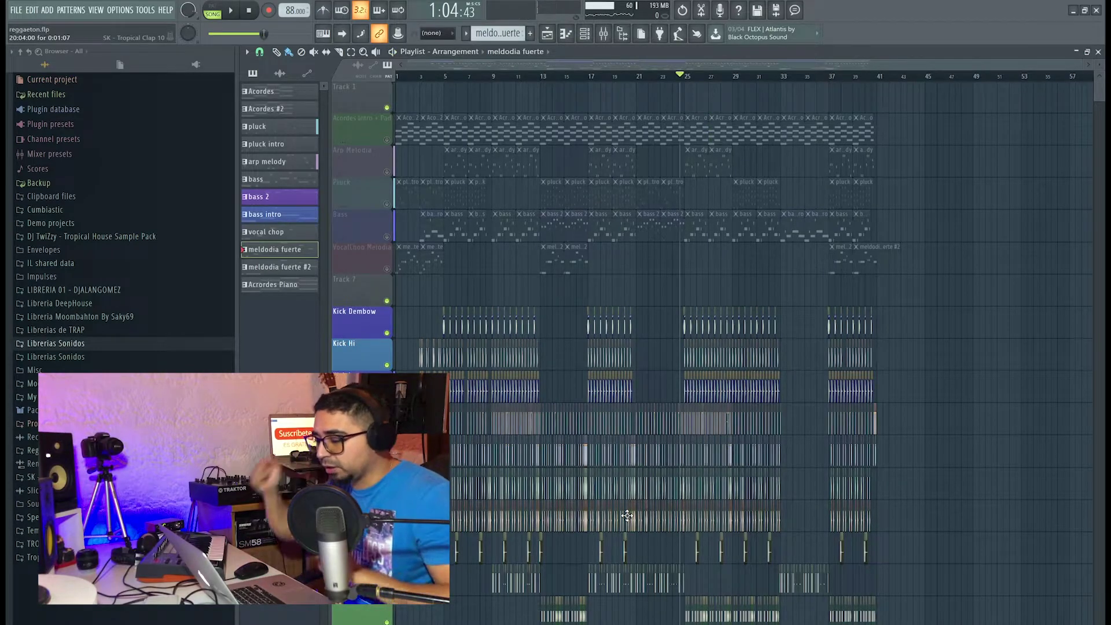
Unmute the melodic tracks from the chords through VocalChop Melodia and return the playhead to the song start.
left_click(388, 140)
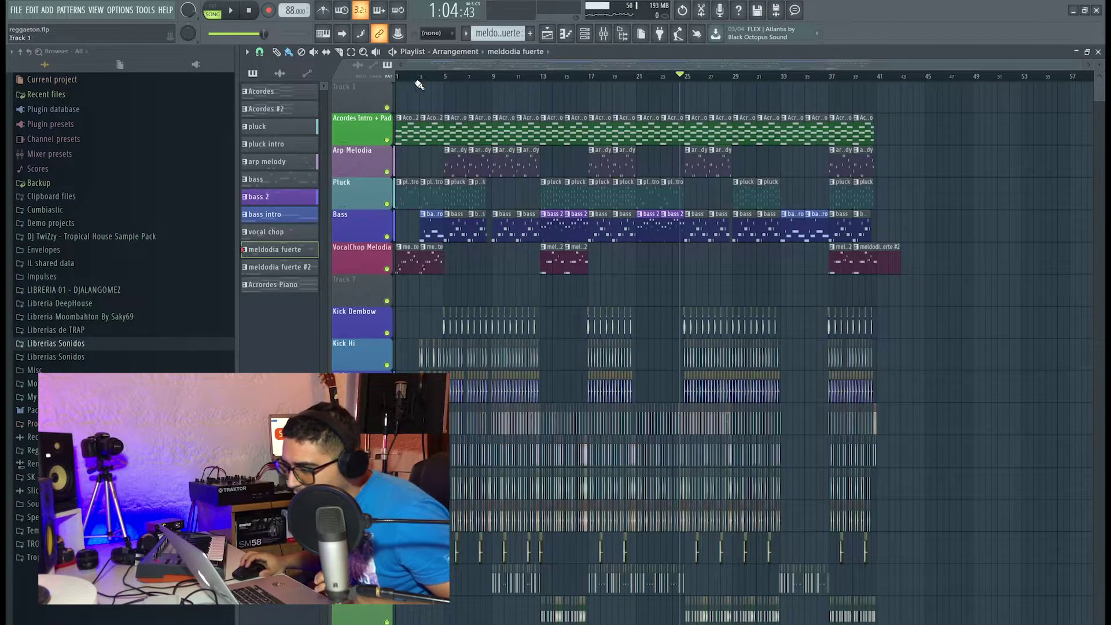
scroll(660, 279, "up", 1)
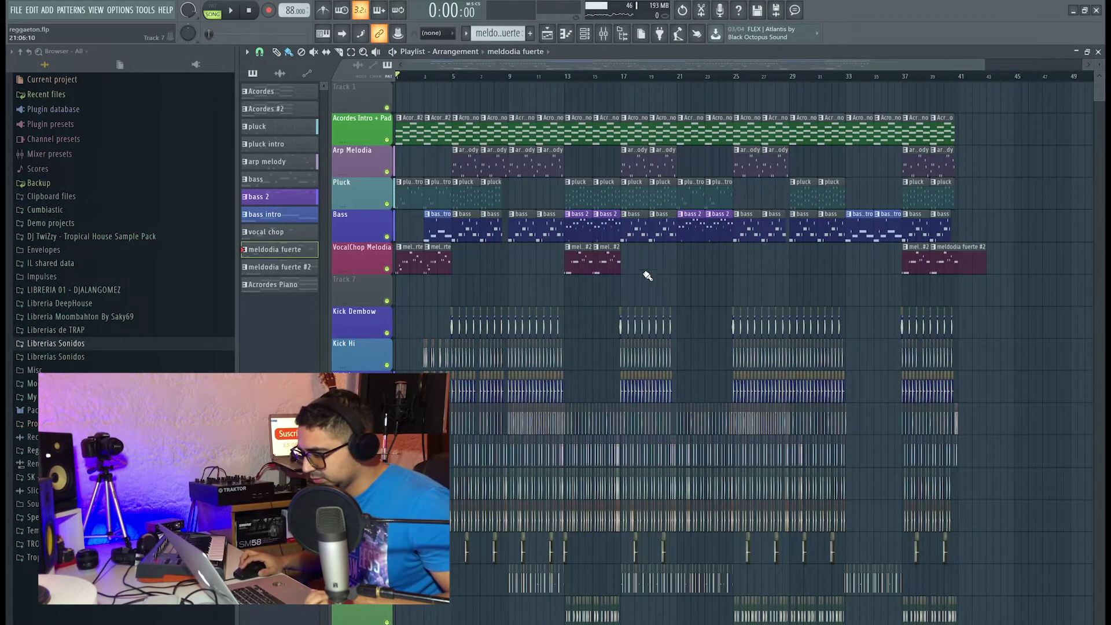
scroll(836, 279, "up", 1)
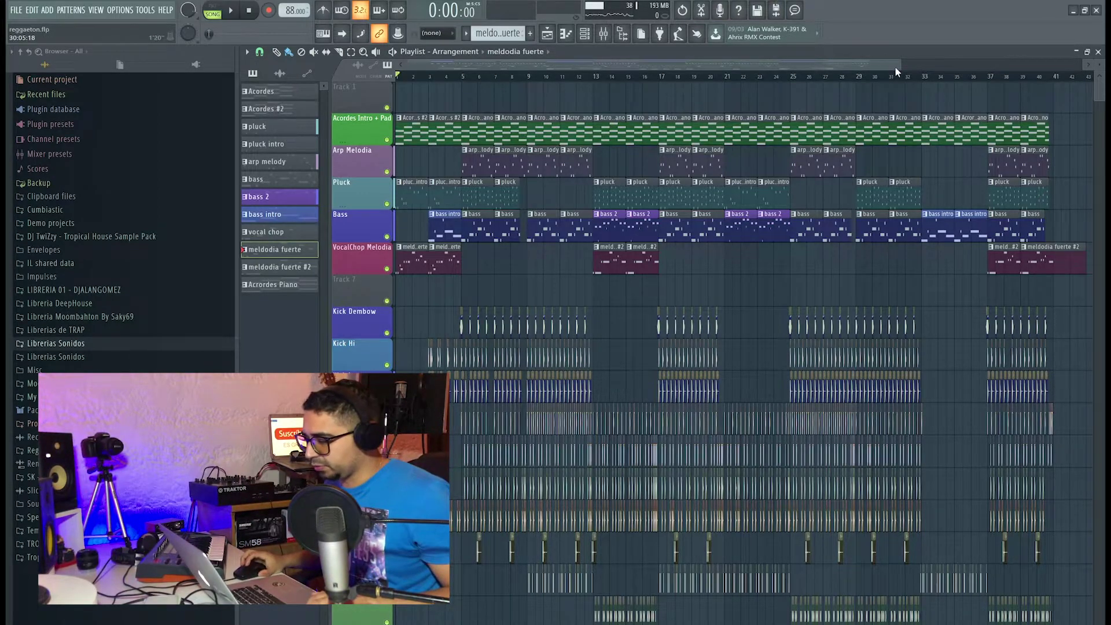
Play the full arrangement from the start with all tracks enabled, following it to about bar 19.
left_click_drag(899, 65, 877, 66)
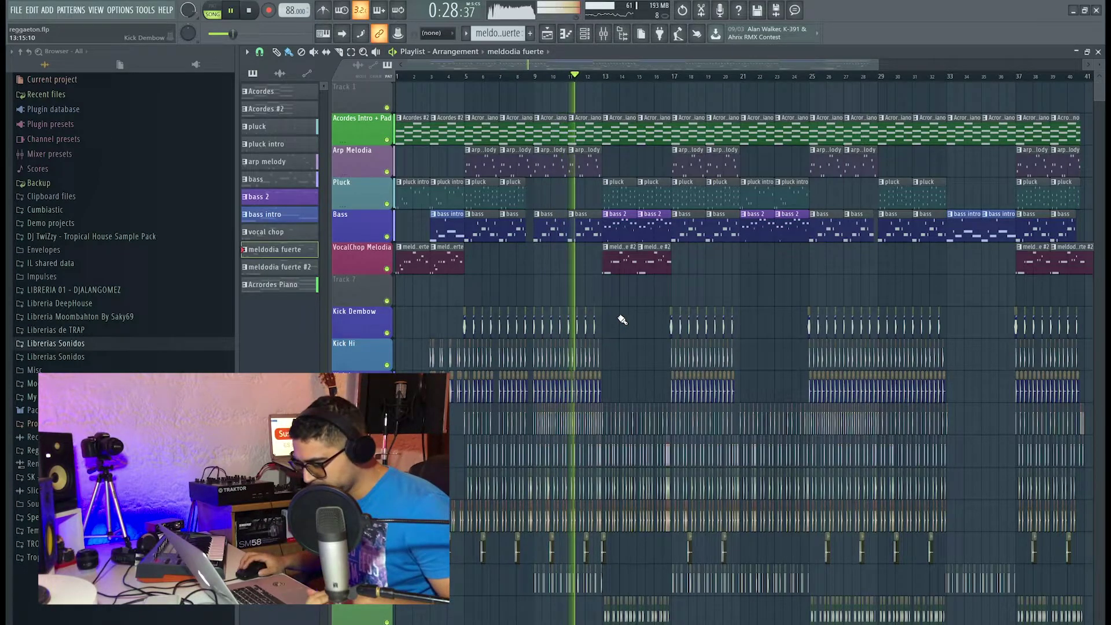
scroll(622, 320, "up", 3)
scroll(625, 306, "down", 1)
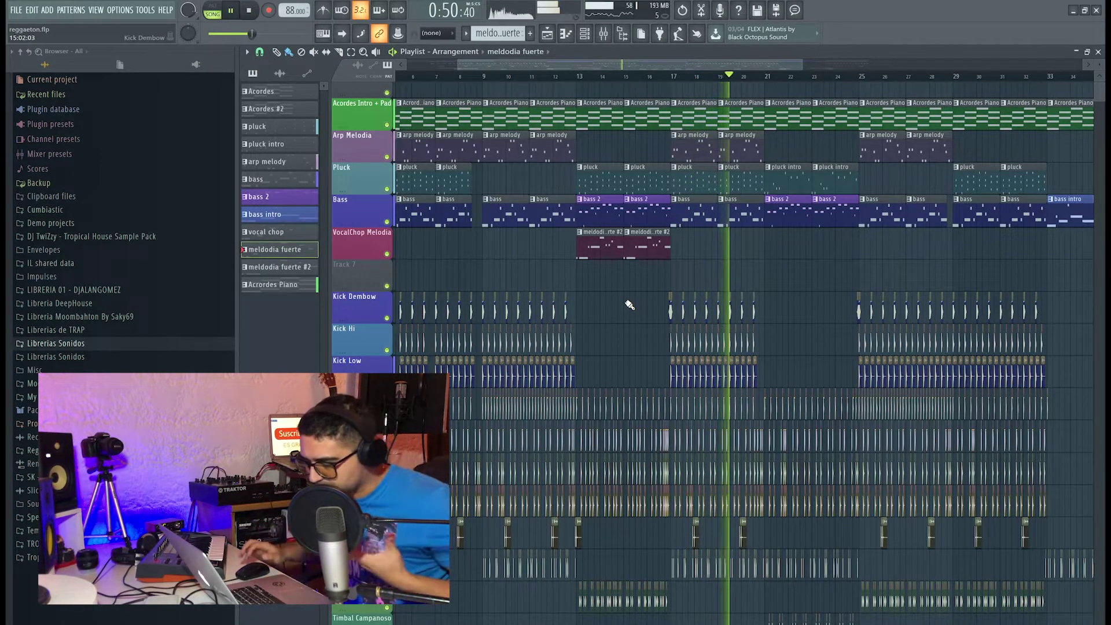
left_click_drag(624, 62, 660, 61)
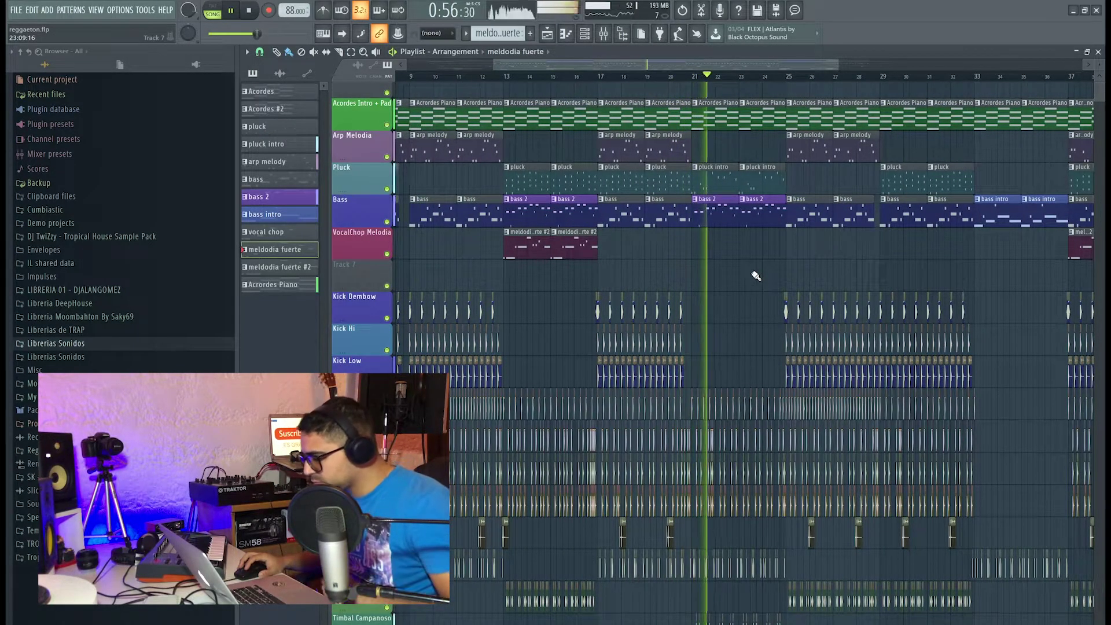
Follow the full mix through the section without kicks at bar 21 and into bar 25.
scroll(754, 275, "down", 3)
scroll(755, 275, "up", 4)
left_click_drag(649, 65, 693, 90)
scroll(748, 331, "down", 3)
scroll(748, 330, "up", 4)
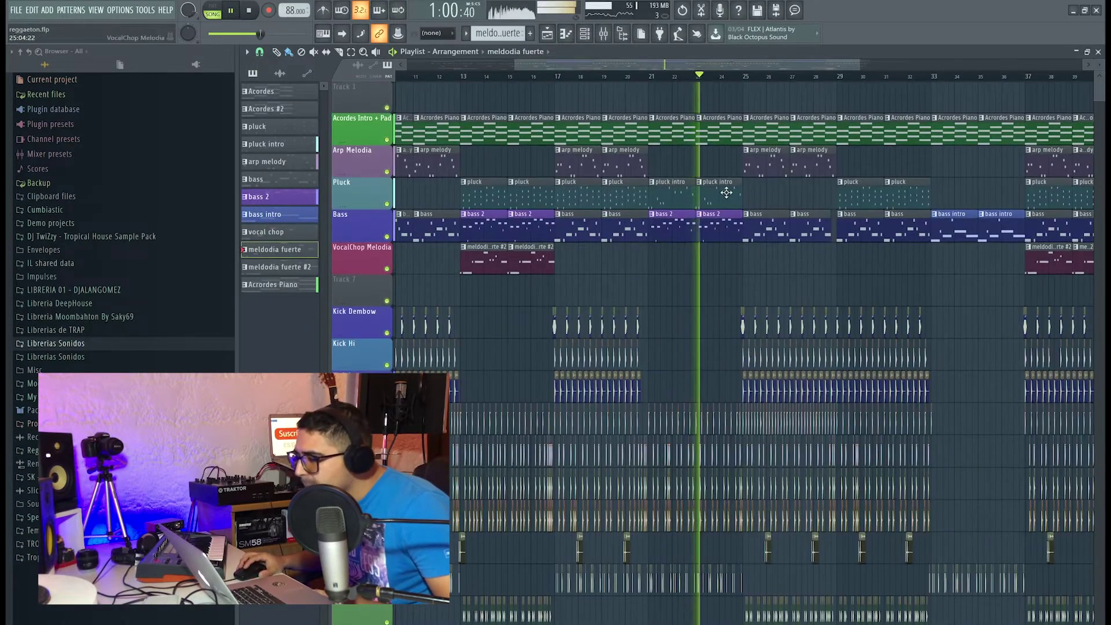
left_click_drag(713, 60, 777, 73)
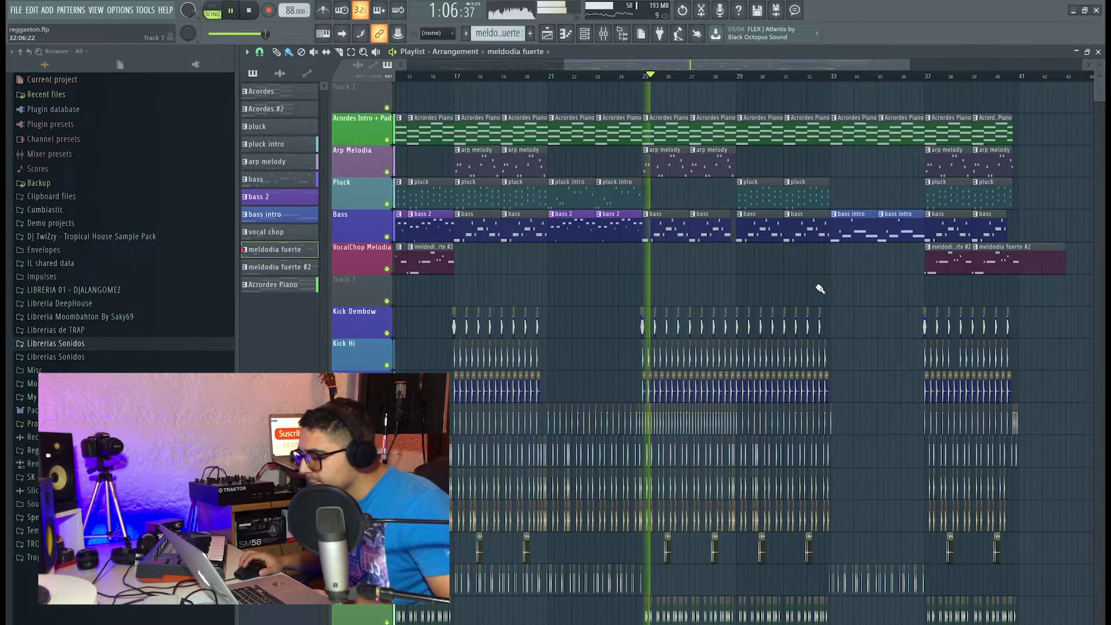
Stop playback and inspect the sample settings of the reversed kick just before bar 25 on Kick Dembow.
scroll(651, 79, "up", 6)
key("space")
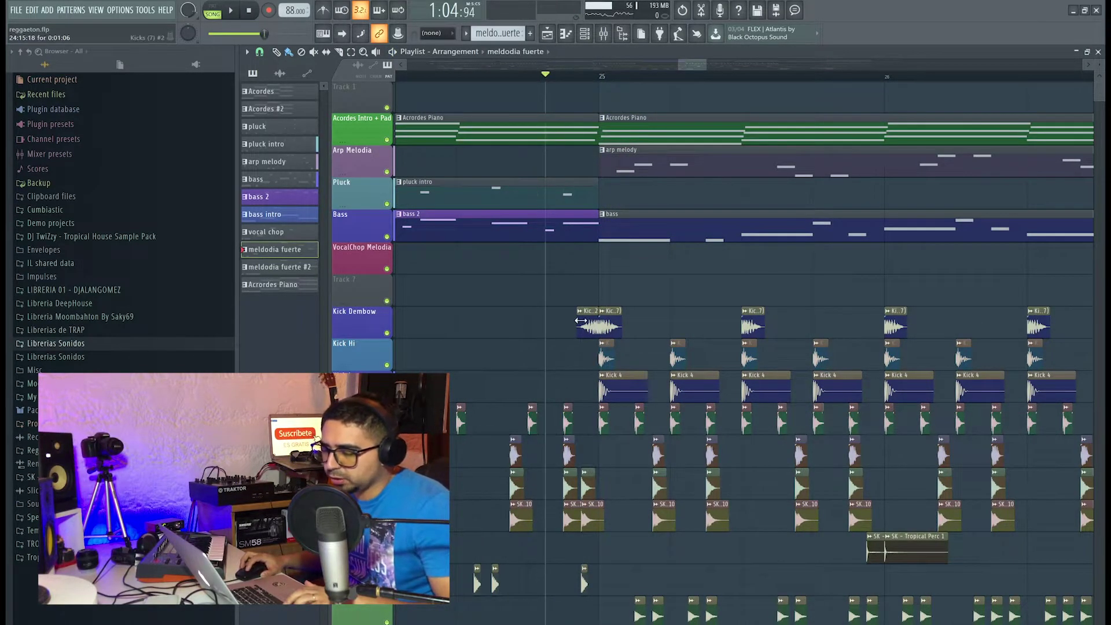
double_click(581, 322)
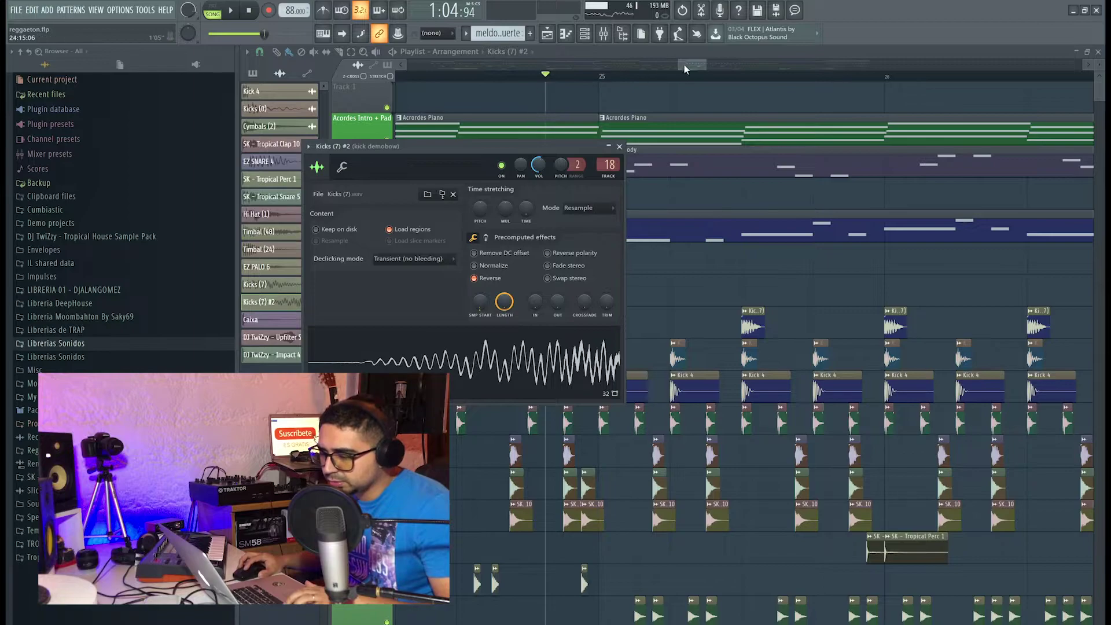
left_click(619, 146)
Inspect the sample settings and clip options of the regular Kicks (7) clip at bar 25.
double_click(615, 321)
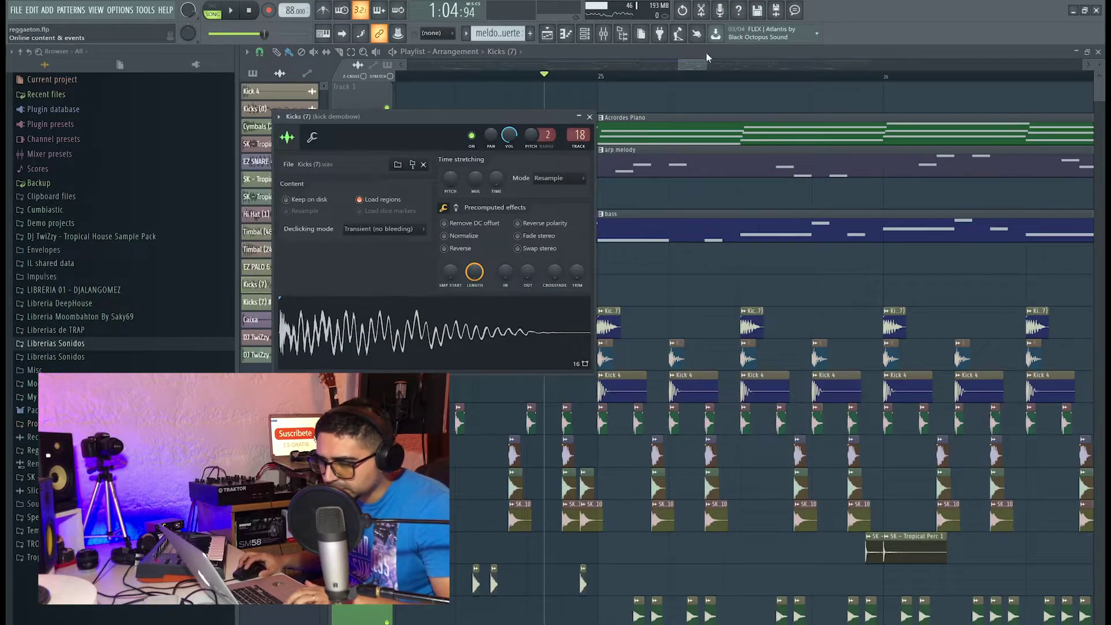
key("Escape")
right_click(600, 317)
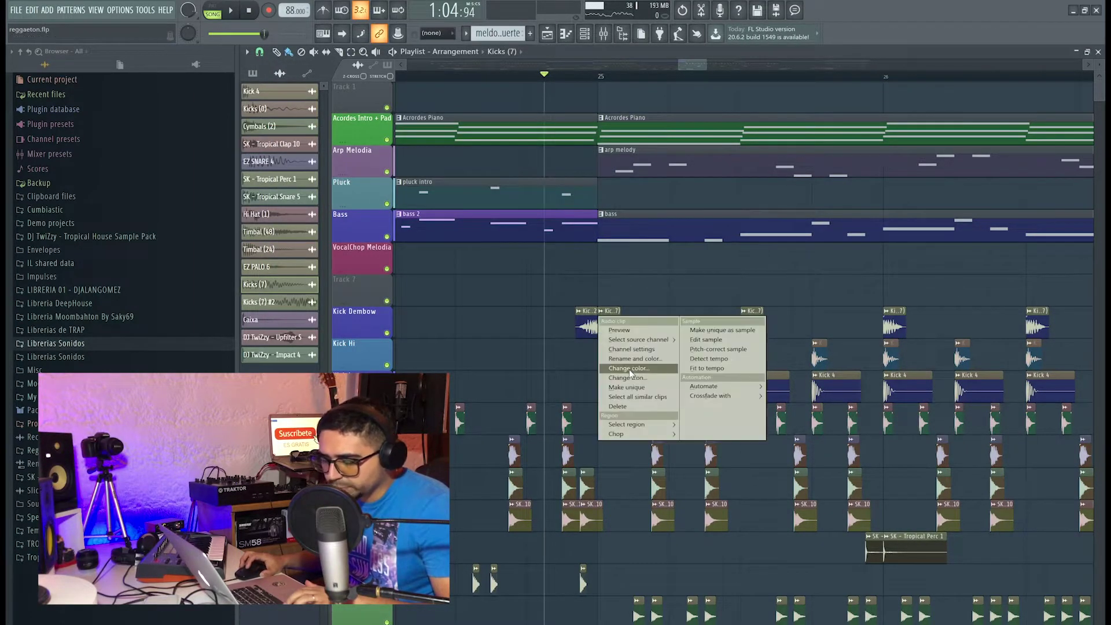
left_click(598, 326)
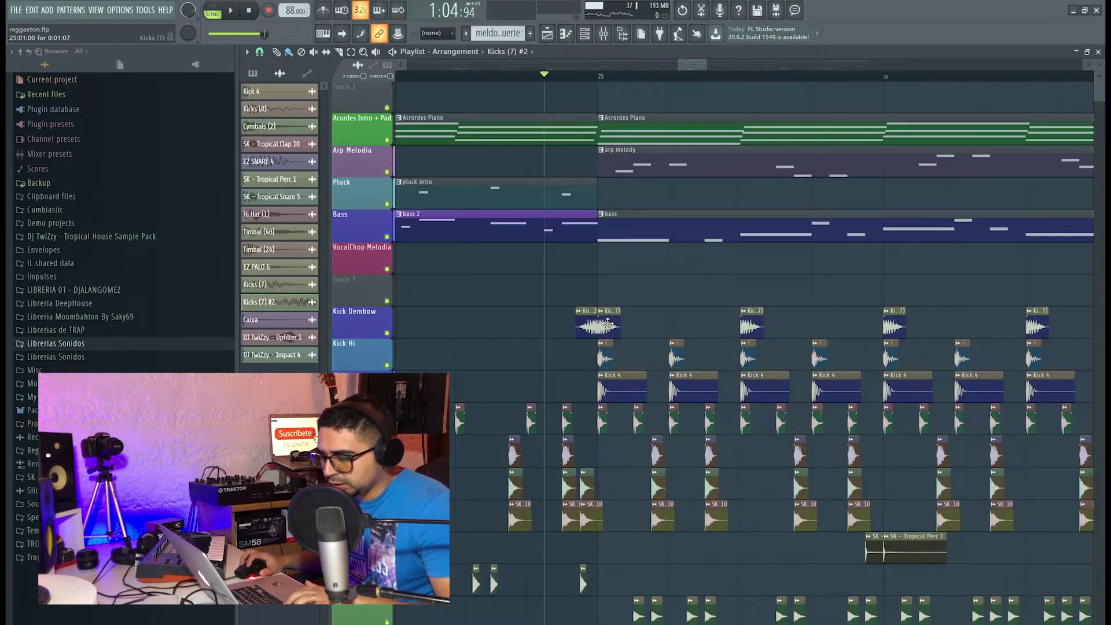
Reopen the Kicks (7) #2 sample settings and examine its Reverse option under the precomputed effects.
double_click(586, 325)
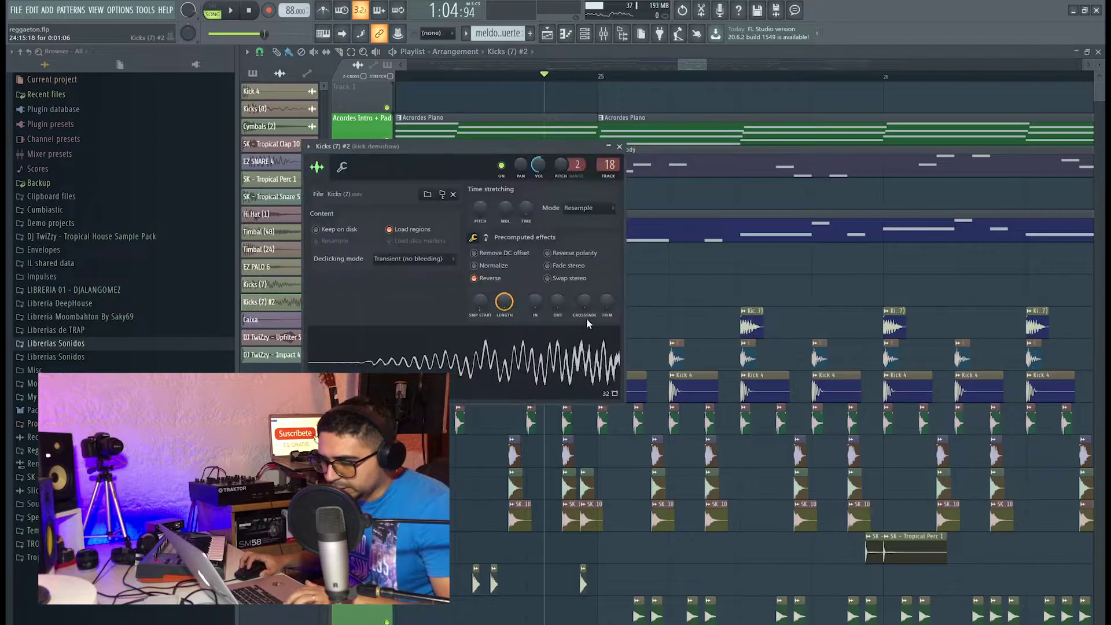
left_click(491, 280)
left_click(491, 280)
left_click(492, 280)
left_click(493, 278)
left_click(494, 278)
left_click(494, 278)
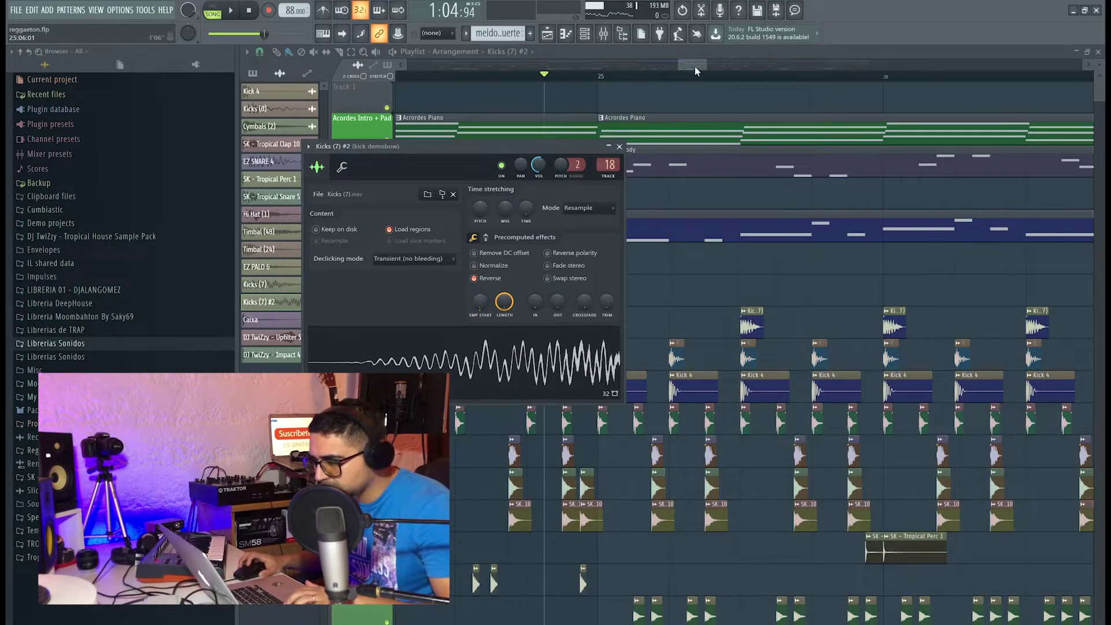
left_click(619, 146)
Audition how the reversed kick leads into bar 25 in the full mix.
key("space")
key("space")
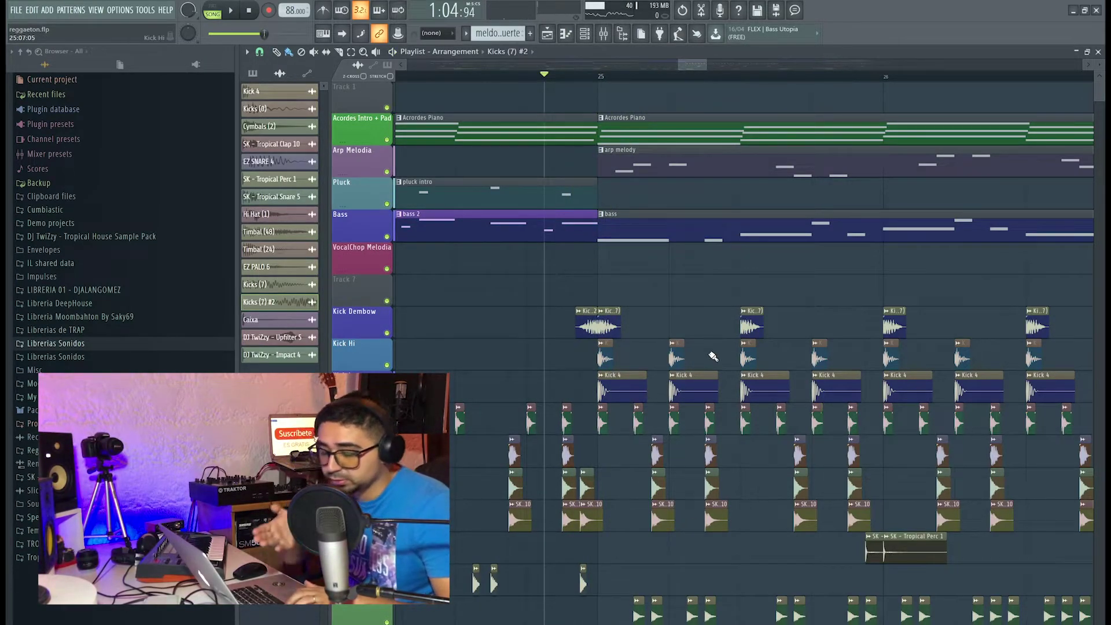
key("space")
scroll(714, 358, "down", 4)
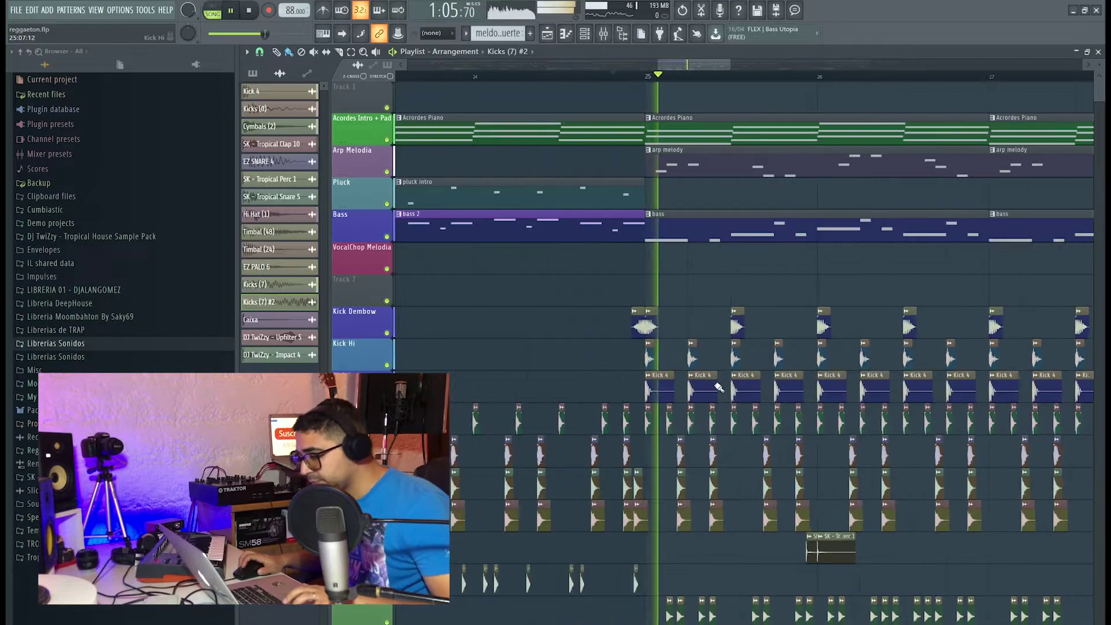
scroll(717, 363, "down", 1)
scroll(713, 254, "down", 2)
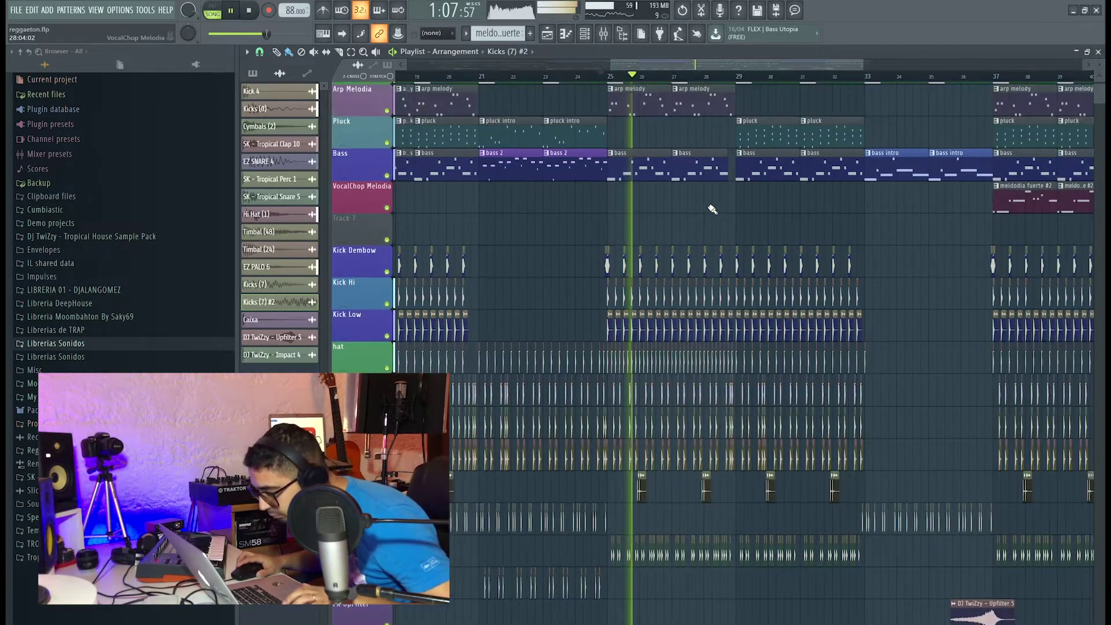
scroll(770, 342, "down", 1)
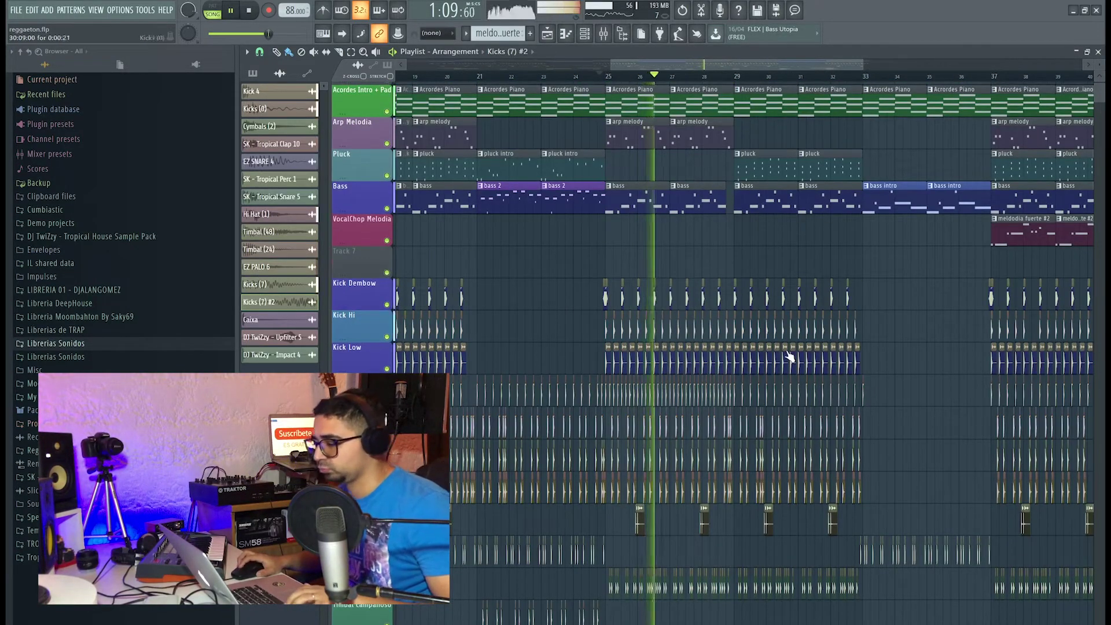
Continue listening to the full arrangement from about bar 27 through the bass intro section starting at bar 33.
scroll(790, 353, "up", 1)
scroll(801, 251, "up", 1)
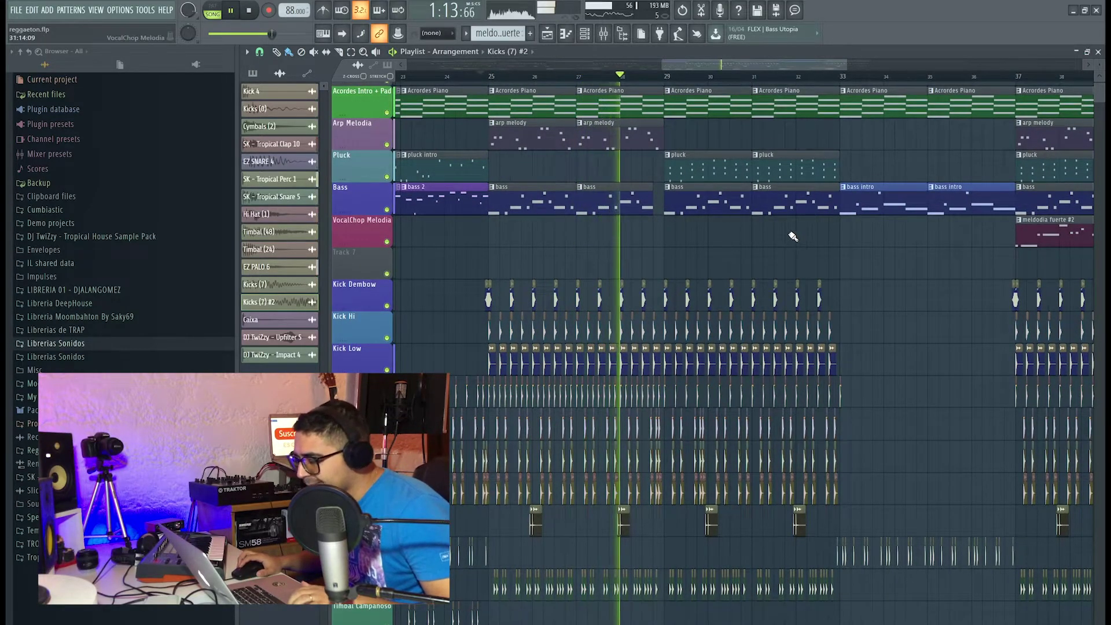
scroll(842, 251, "down", 4)
scroll(793, 263, "up", 3)
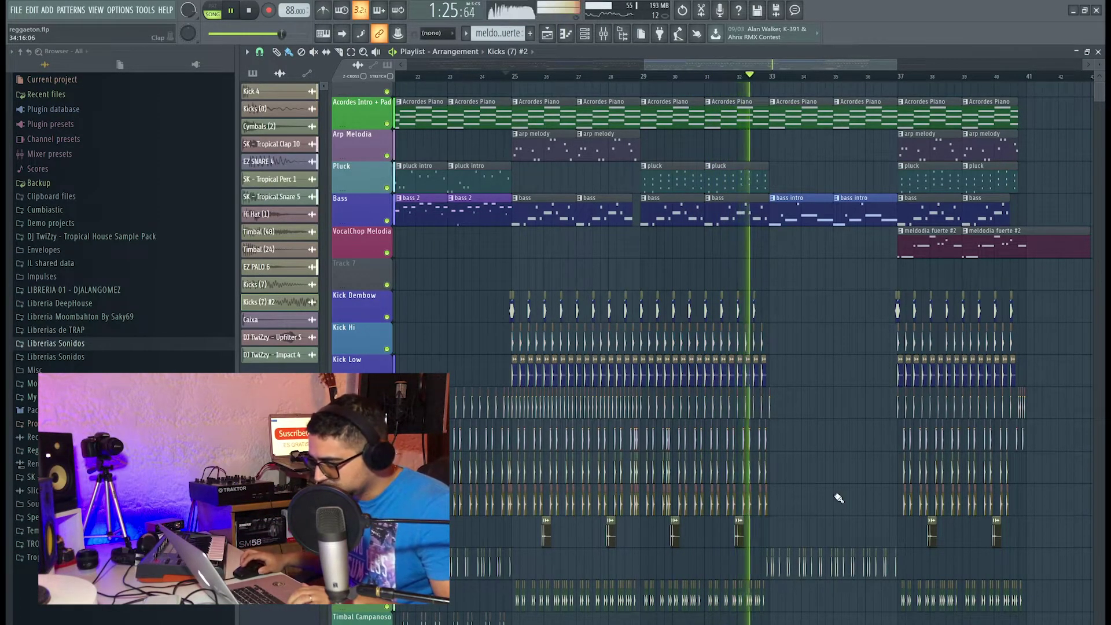
scroll(840, 484, "up", 2)
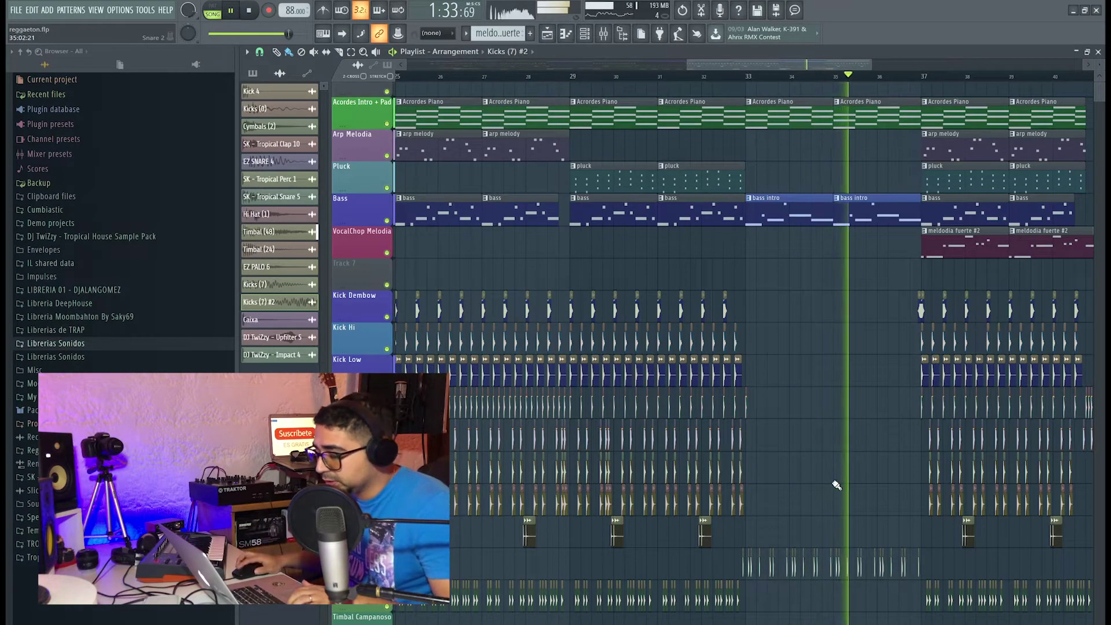
Follow the full mix from about bar 35 into the final section with all melodic and drum parts from bar 37.
scroll(892, 419, "down", 3)
scroll(684, 428, "right", 4)
scroll(681, 421, "up", 2)
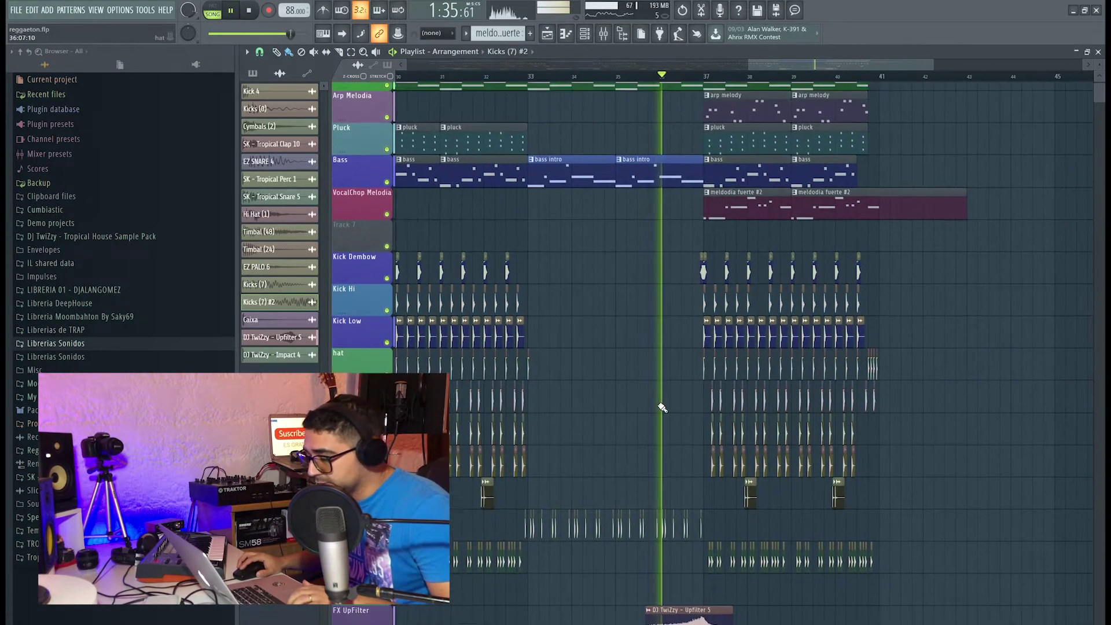
scroll(660, 440, "up", 1)
scroll(642, 449, "up", 3)
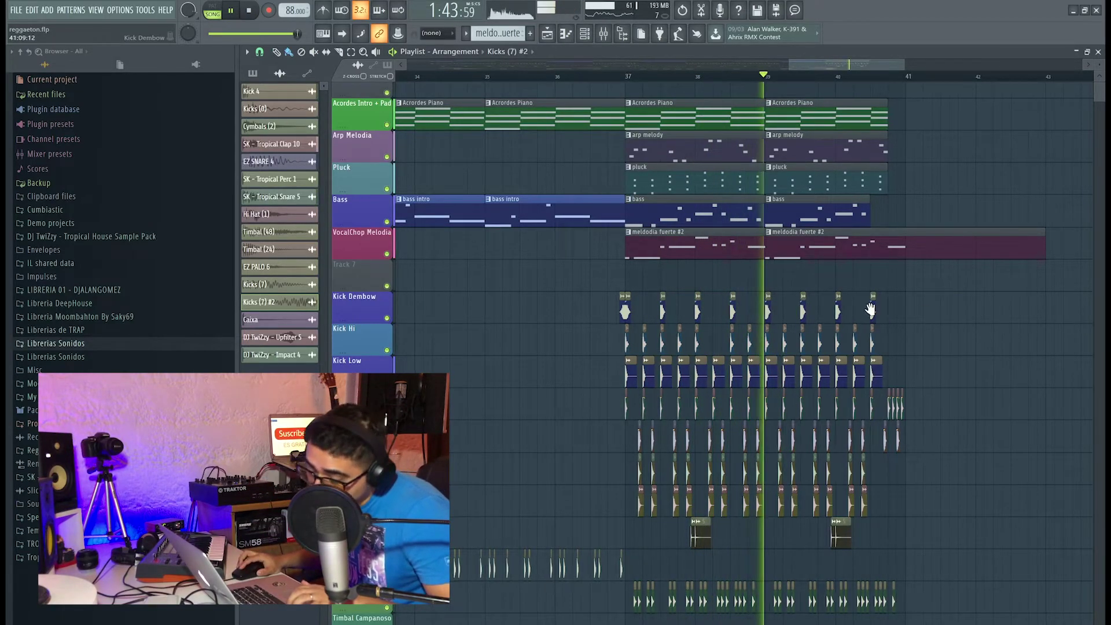
left_click_drag(870, 310, 798, 306)
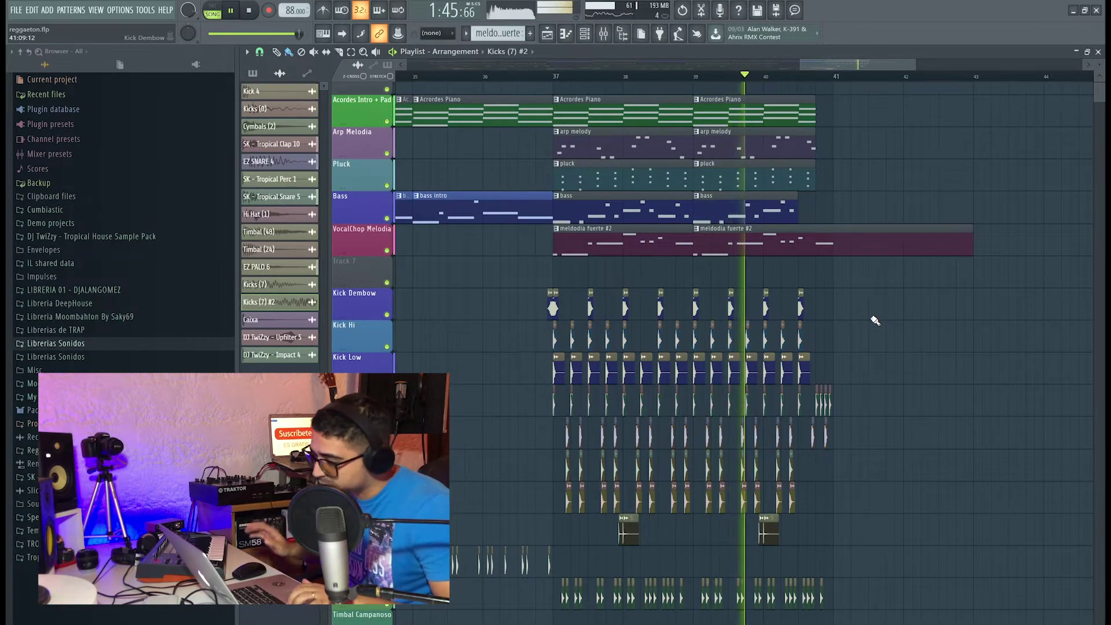